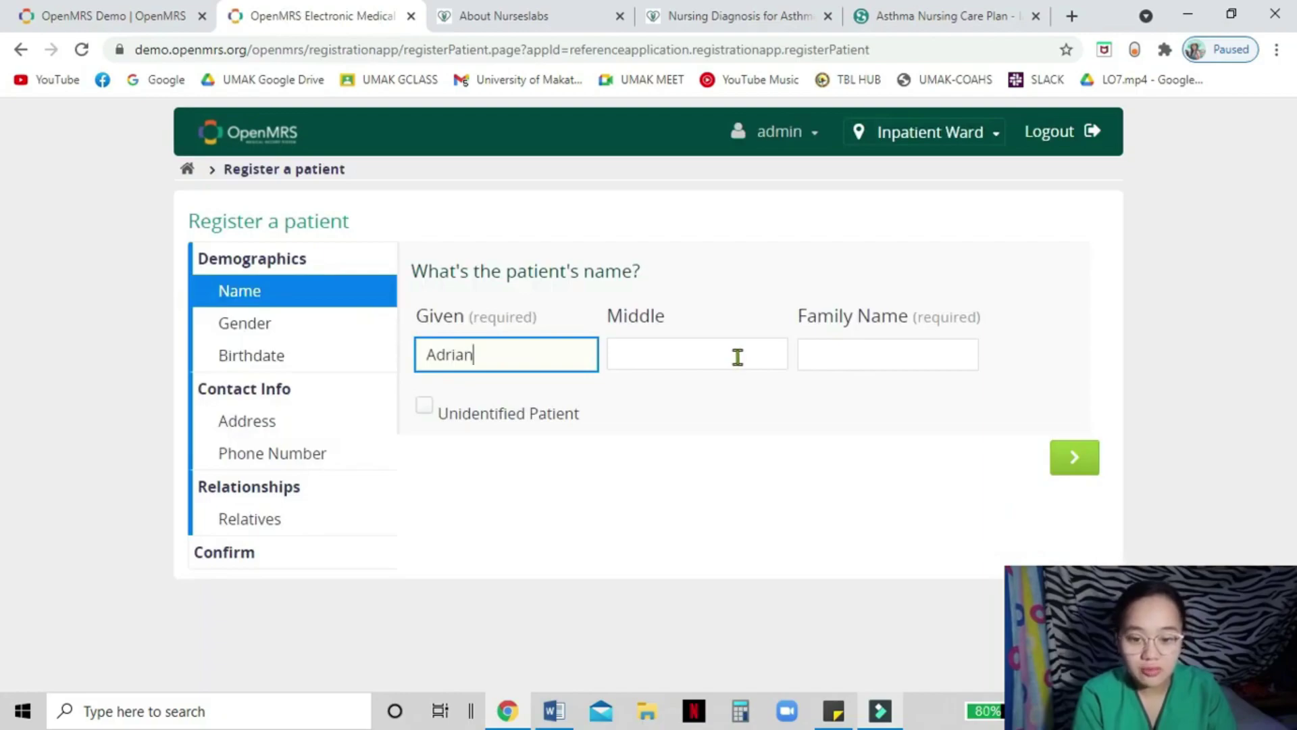
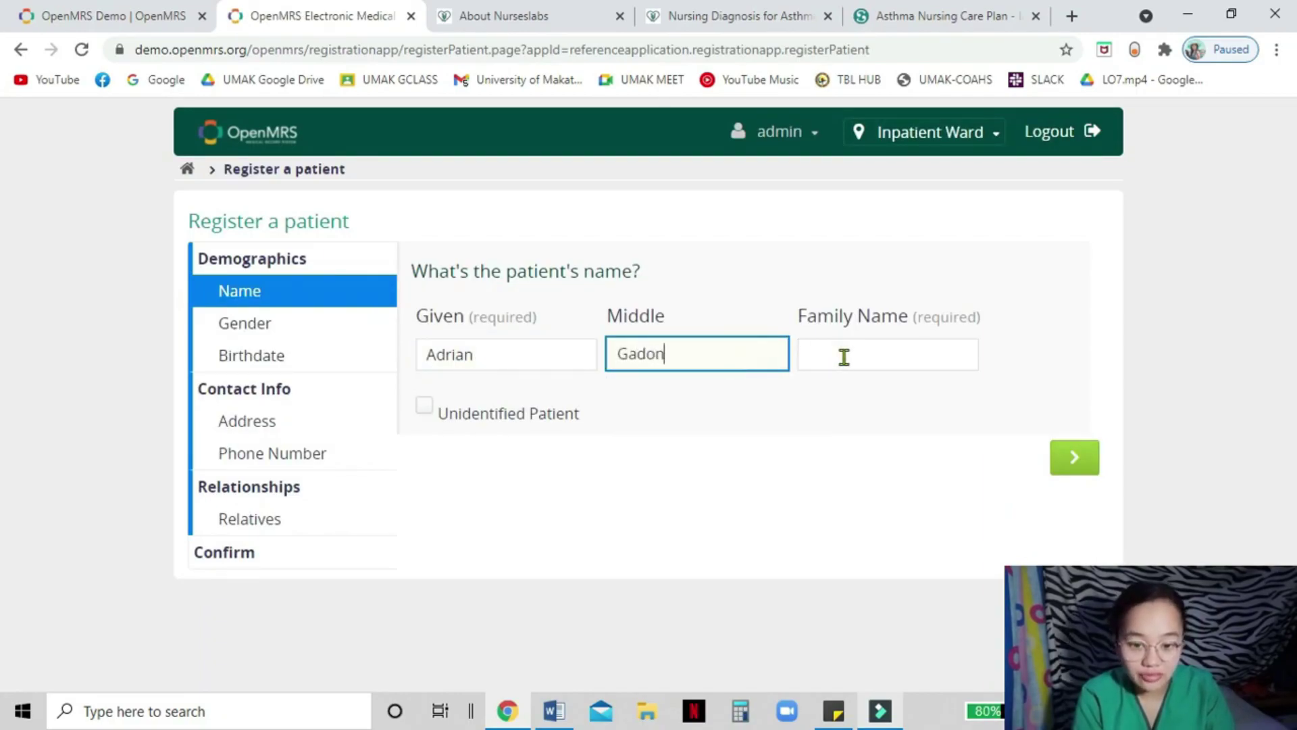
# - Enter the patient's middle and family names and set the gender to Male
pyautogui.click(843, 357)
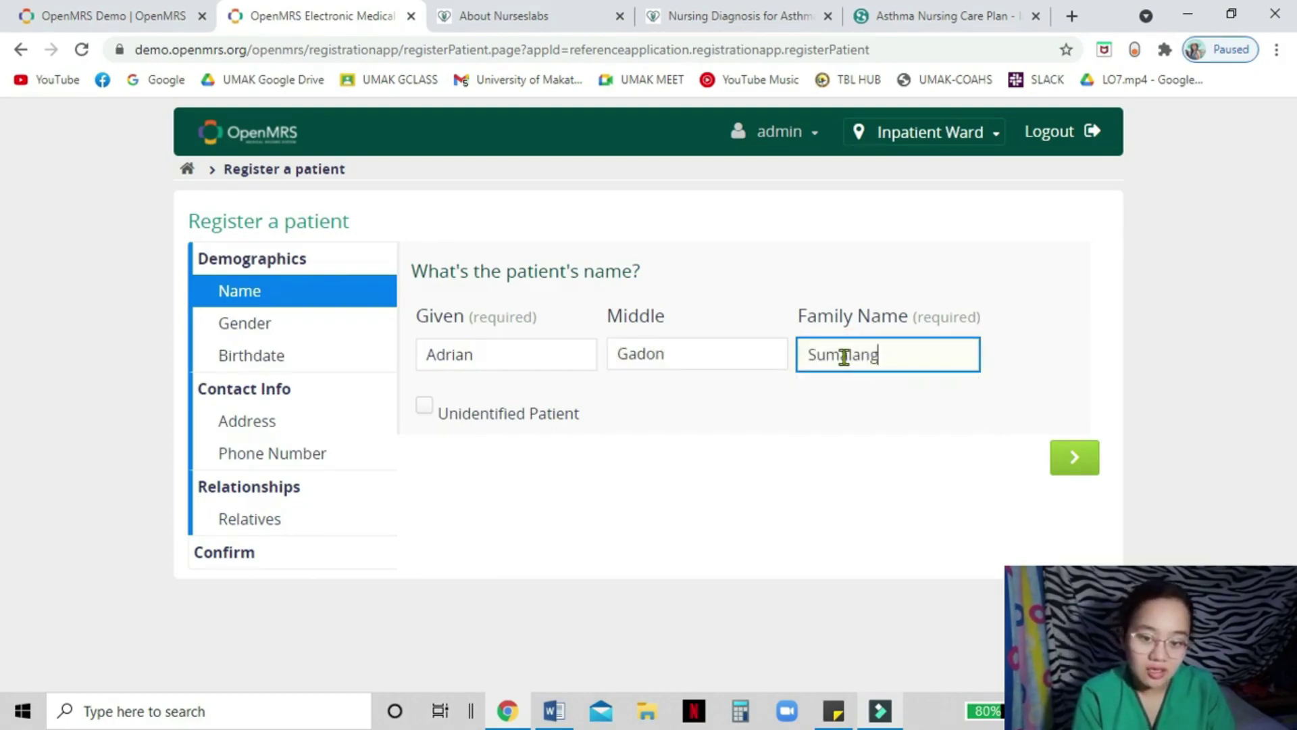
pyautogui.click(248, 323)
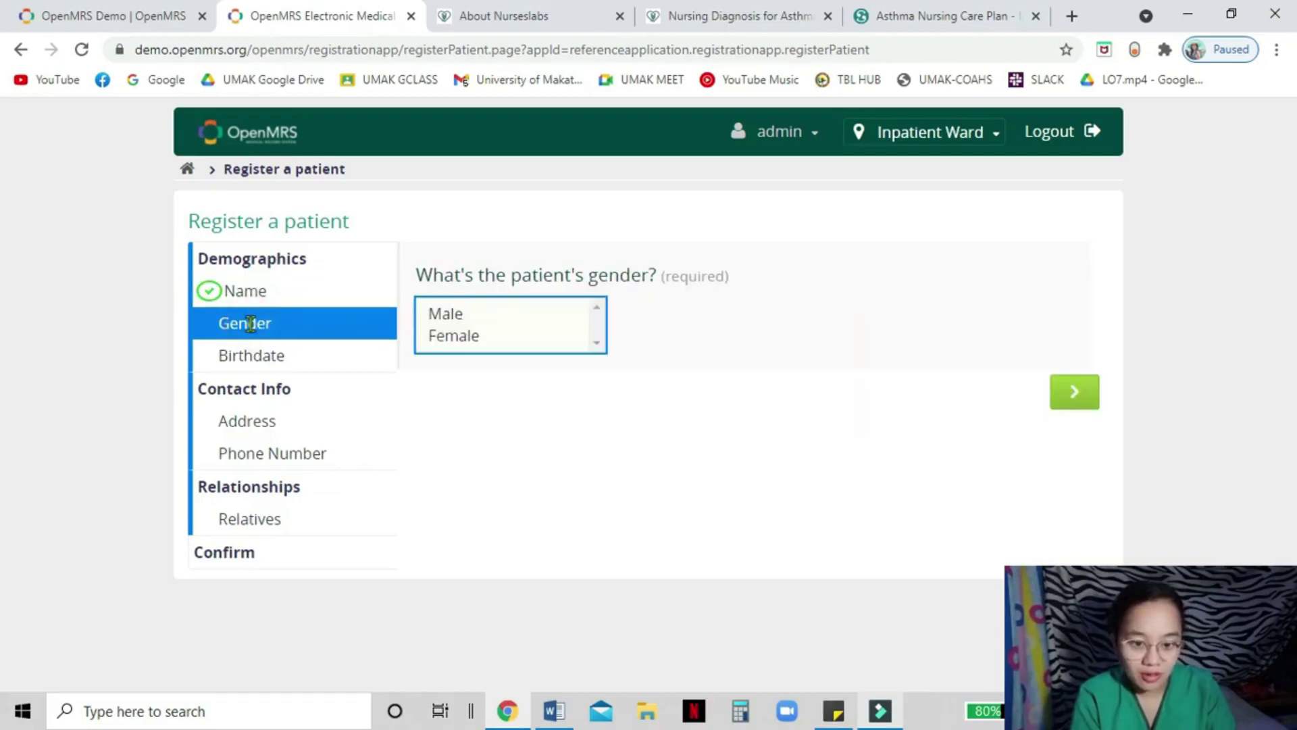
pyautogui.click(437, 313)
# - Enter the birthdate 21 January 1999 and begin typing the patient's street address
pyautogui.click(298, 352)
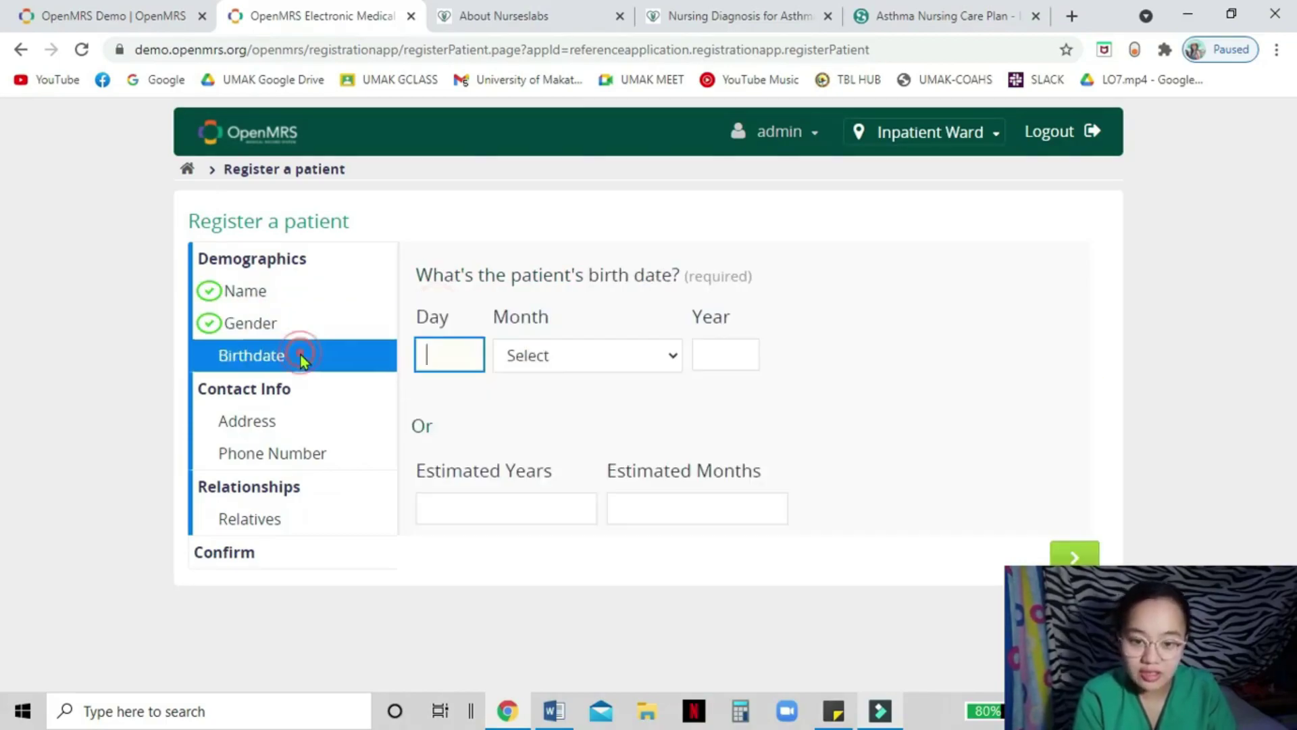
pyautogui.press('Tab')
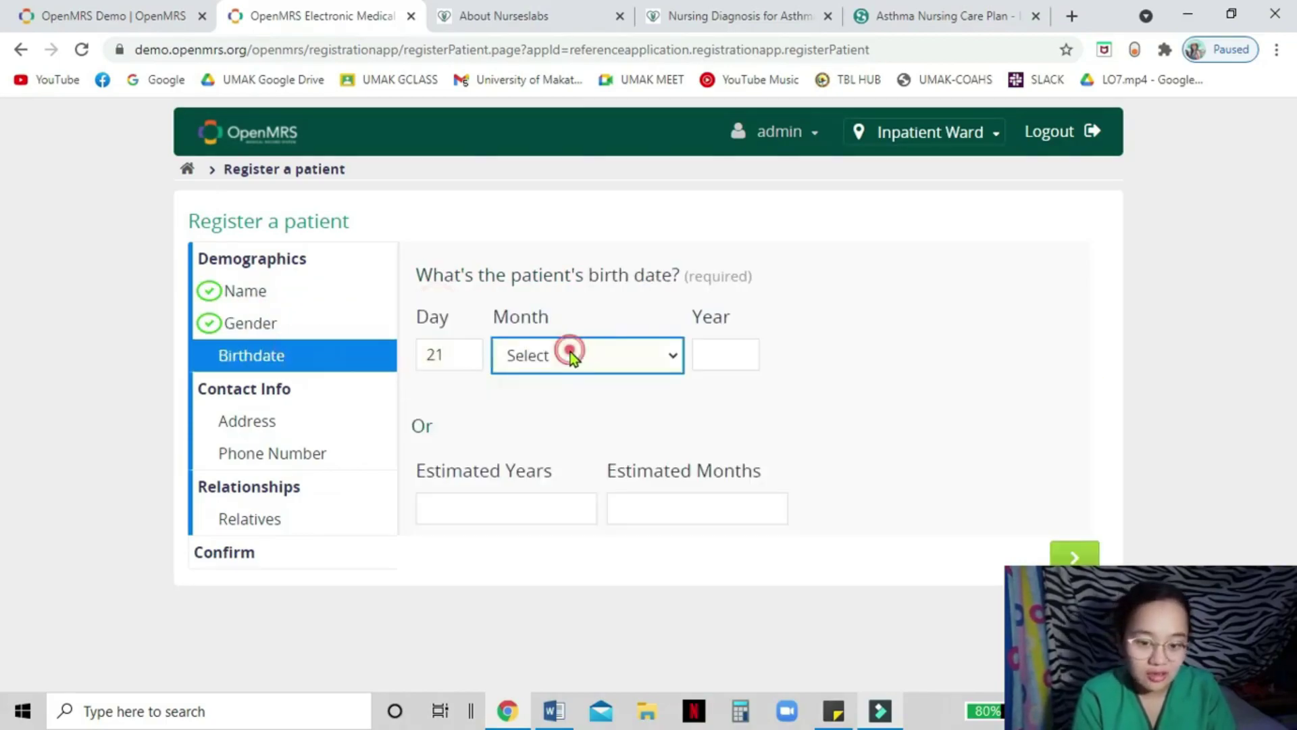
pyautogui.click(572, 363)
pyautogui.click(564, 405)
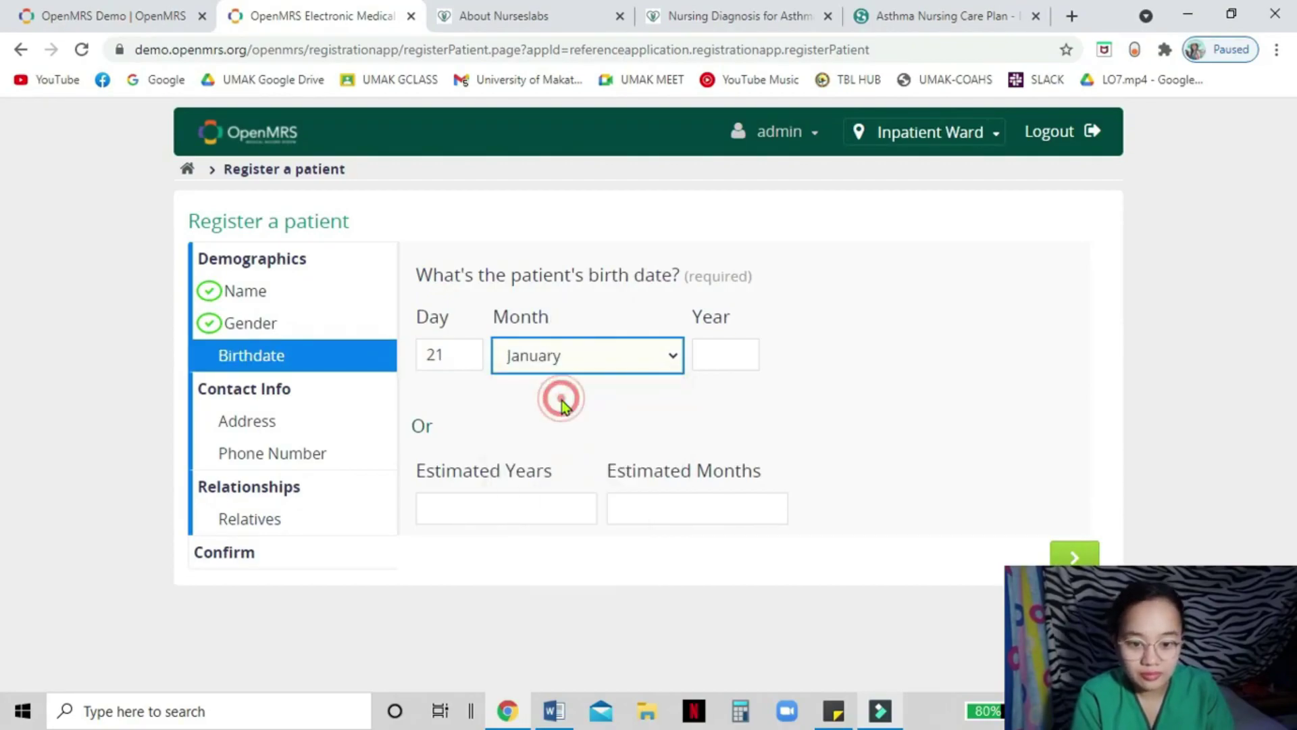
pyautogui.click(704, 356)
pyautogui.write('1999')
pyautogui.click(327, 404)
pyautogui.click(315, 424)
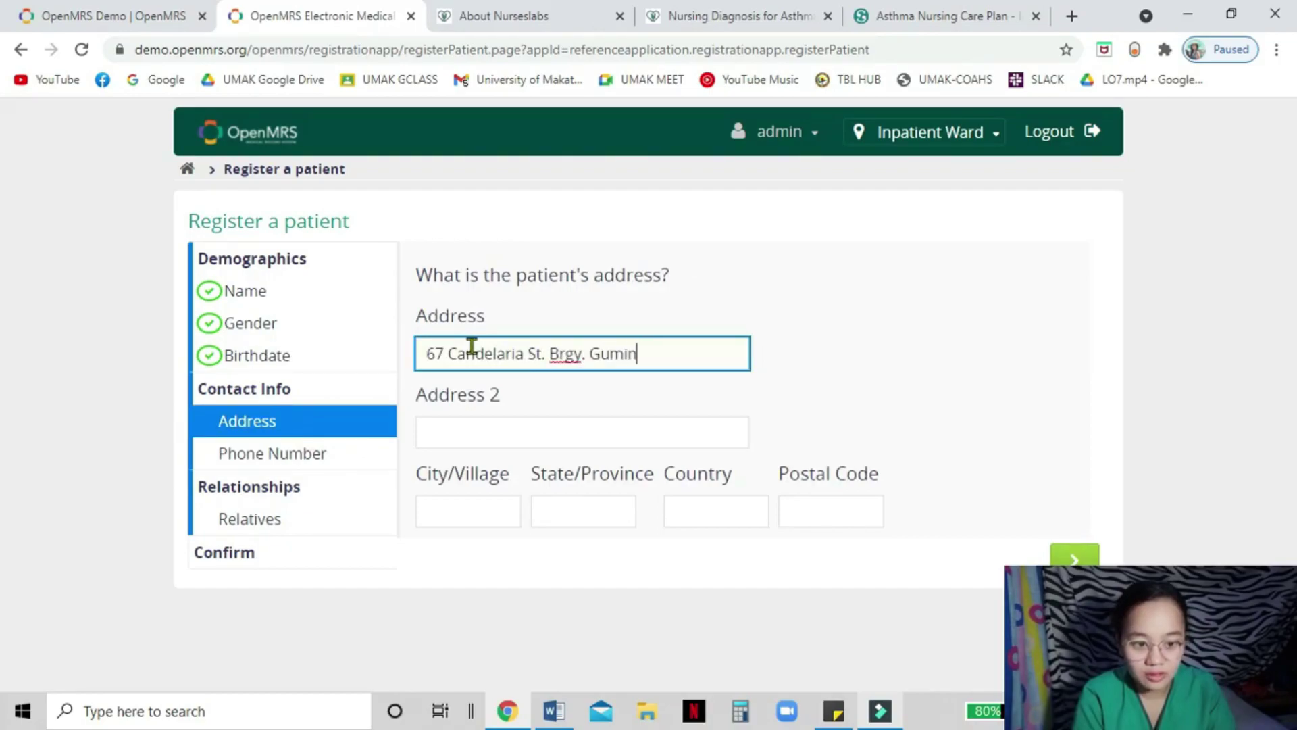
# - Fill in the city, province, country and postal code, then the patient's phone number
pyautogui.click(482, 507)
pyautogui.write('Caloocan')
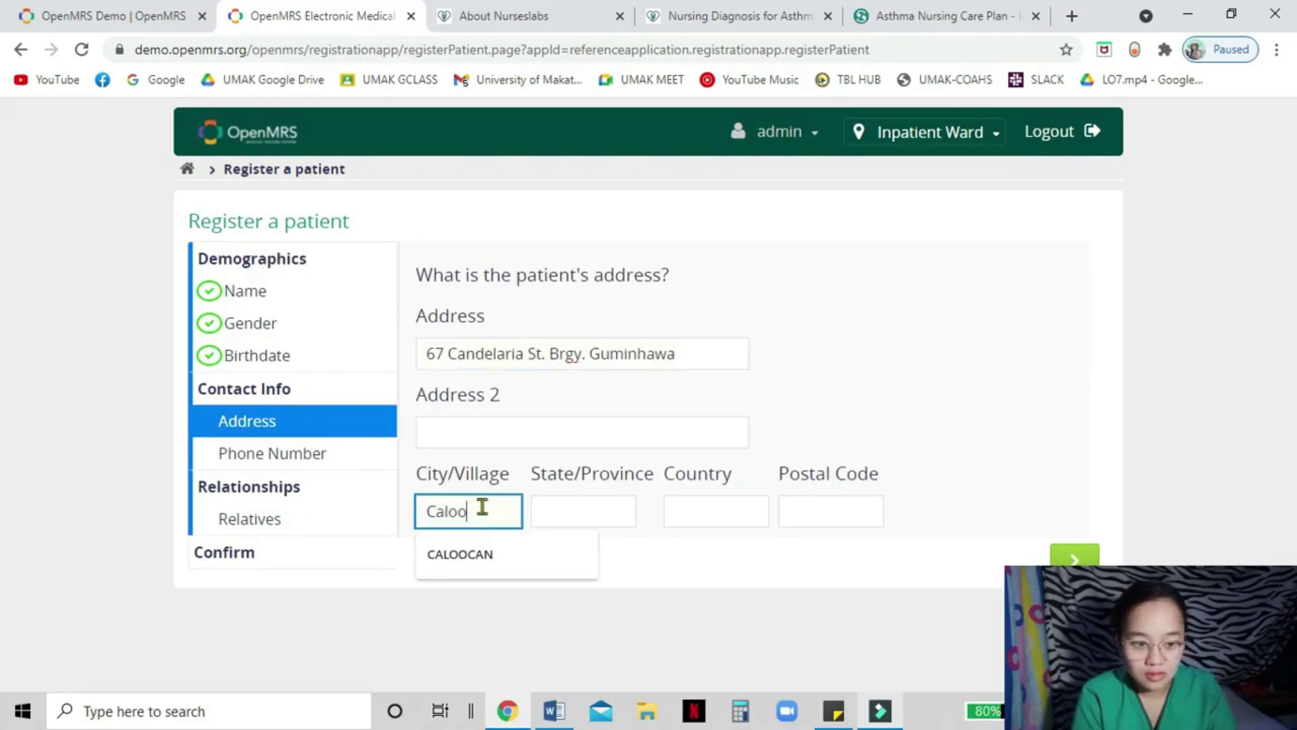
pyautogui.click(565, 506)
pyautogui.write('Manila')
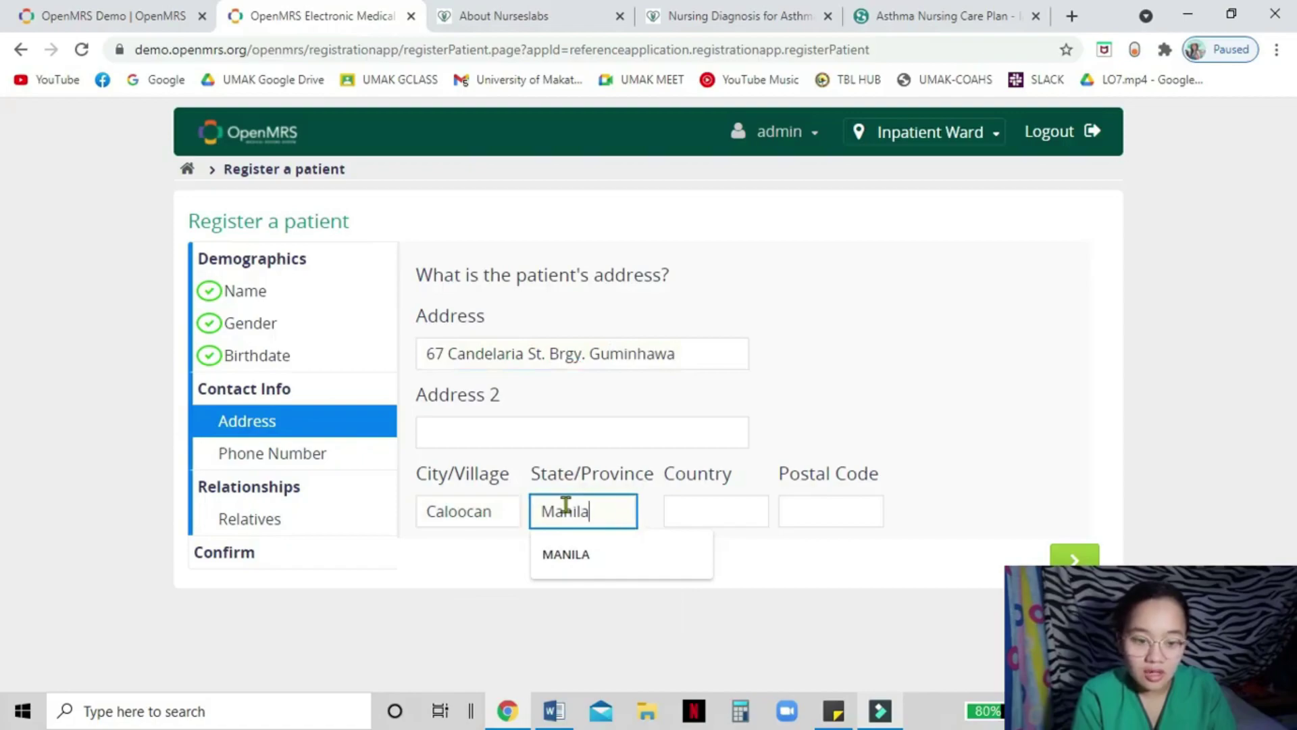
pyautogui.click(715, 507)
pyautogui.write('Philippines')
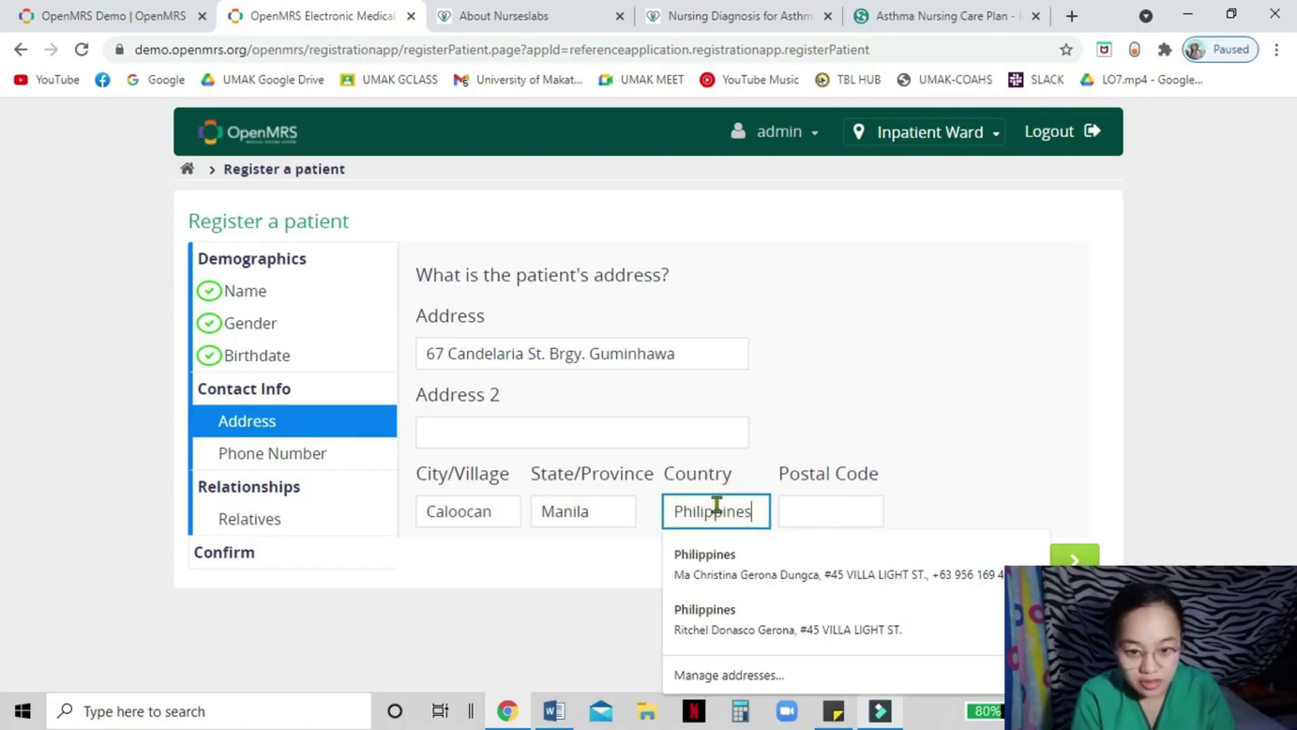
pyautogui.click(815, 507)
pyautogui.write('1780')
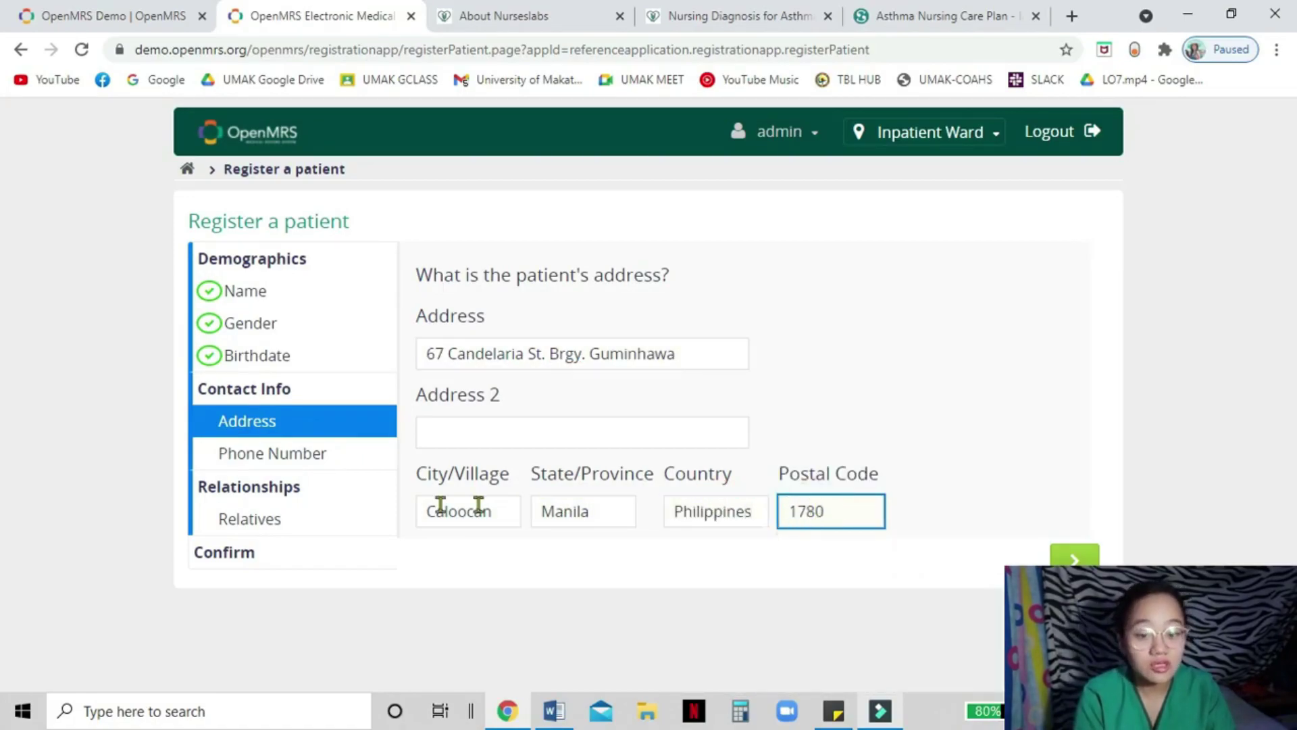
pyautogui.click(319, 448)
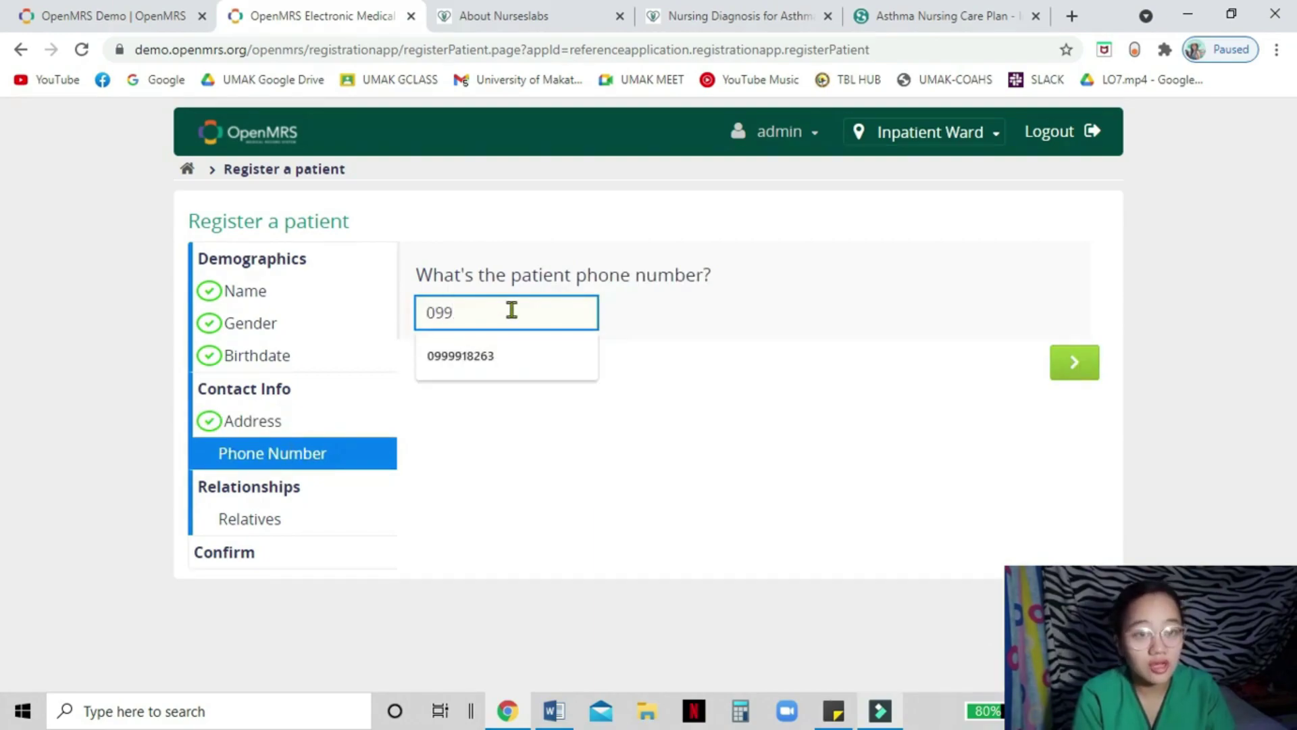
# - Add a Parent relative with their full name, review the summary and confirm the registration
pyautogui.click(295, 520)
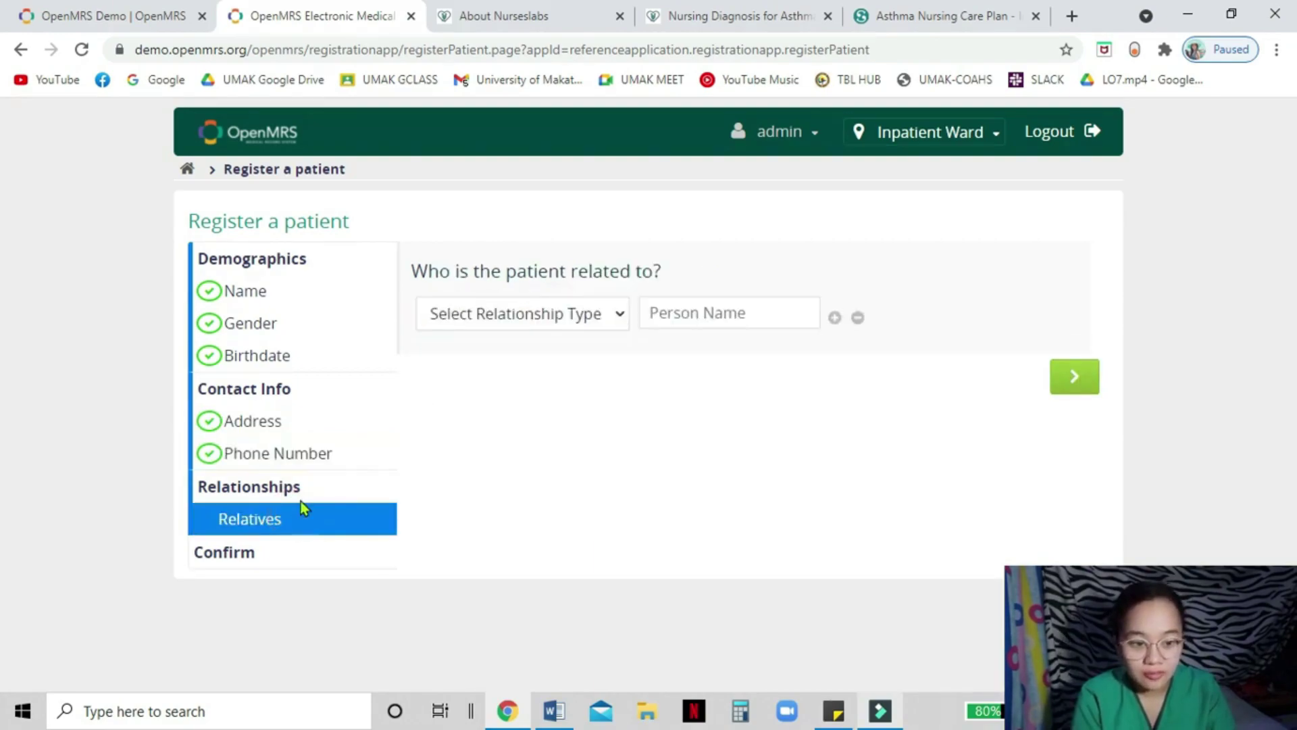
pyautogui.click(521, 312)
pyautogui.click(497, 408)
pyautogui.click(718, 316)
pyautogui.click(255, 552)
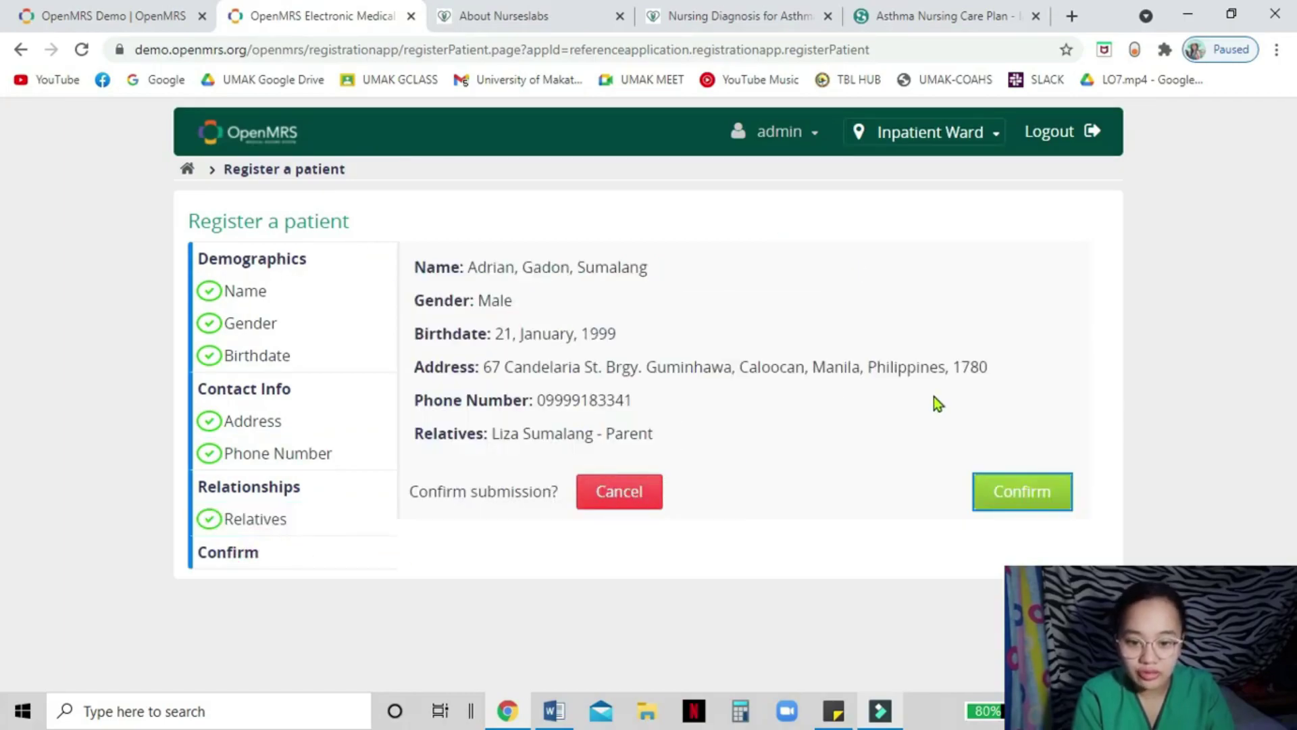
pyautogui.click(1023, 494)
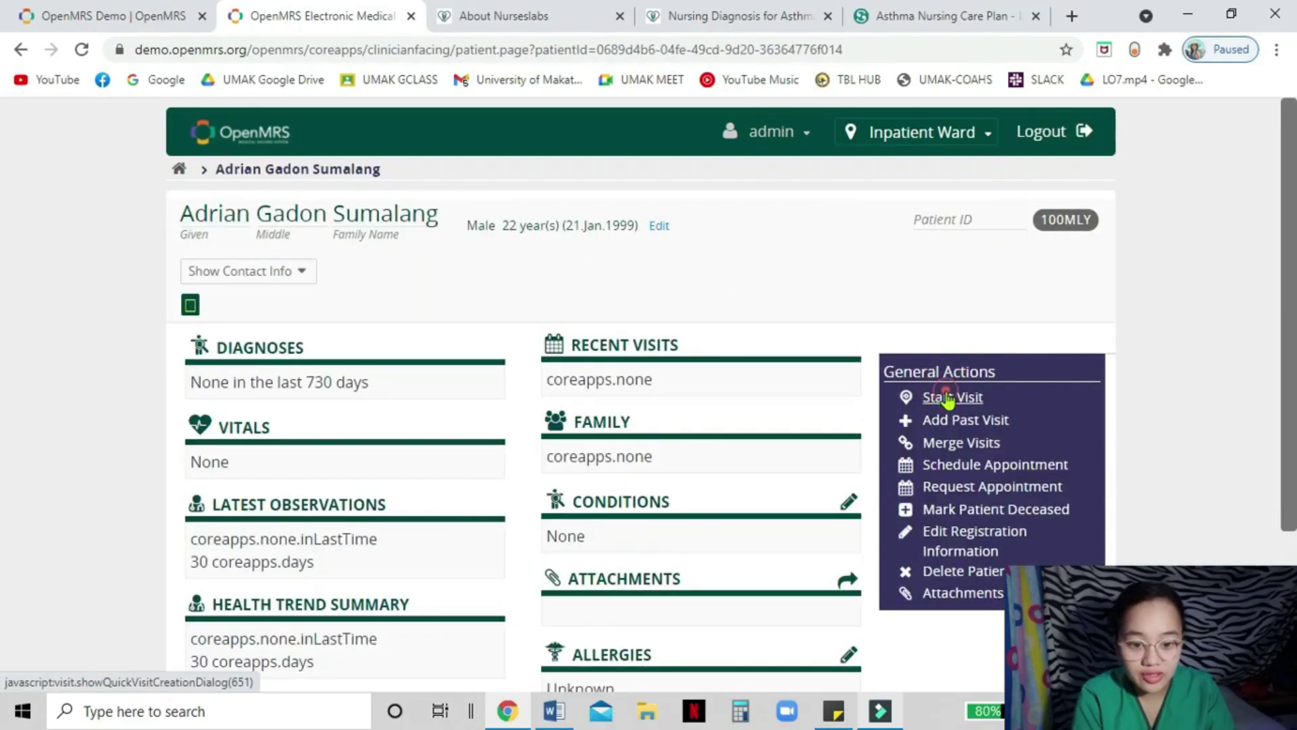
# - Start a new visit for the patient and record a weight of 55 kg
pyautogui.click(948, 399)
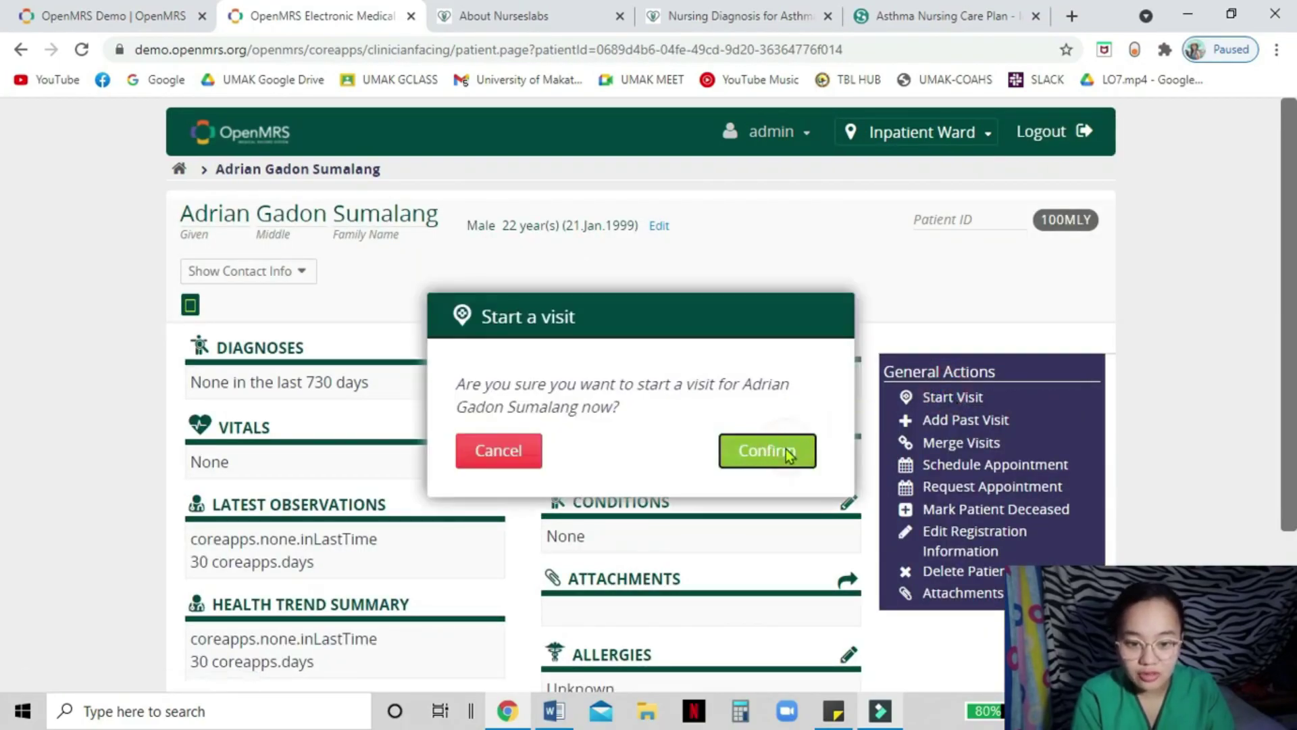
pyautogui.click(789, 456)
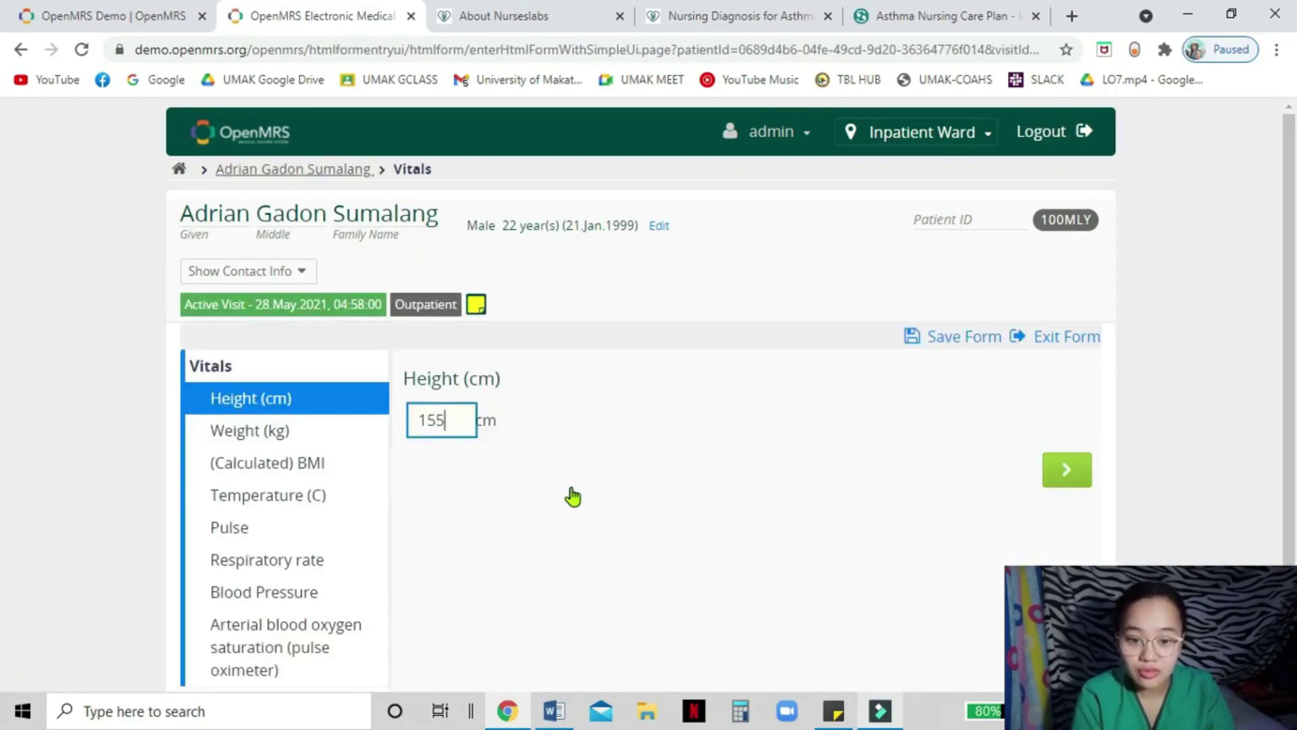
pyautogui.click(266, 438)
pyautogui.write('55')
pyautogui.click(329, 473)
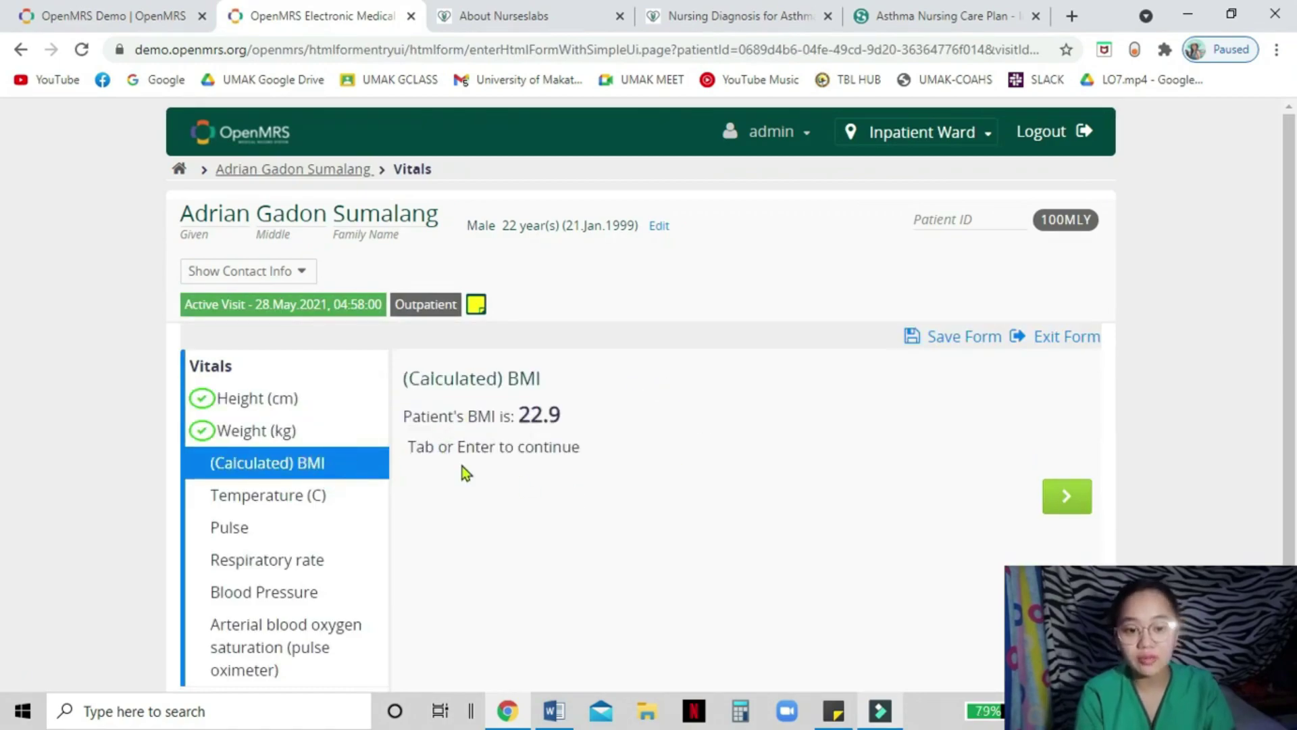
# - Enter temperature, pulse, respiratory rate 20 and blood pressure 110/70
pyautogui.press('Return')
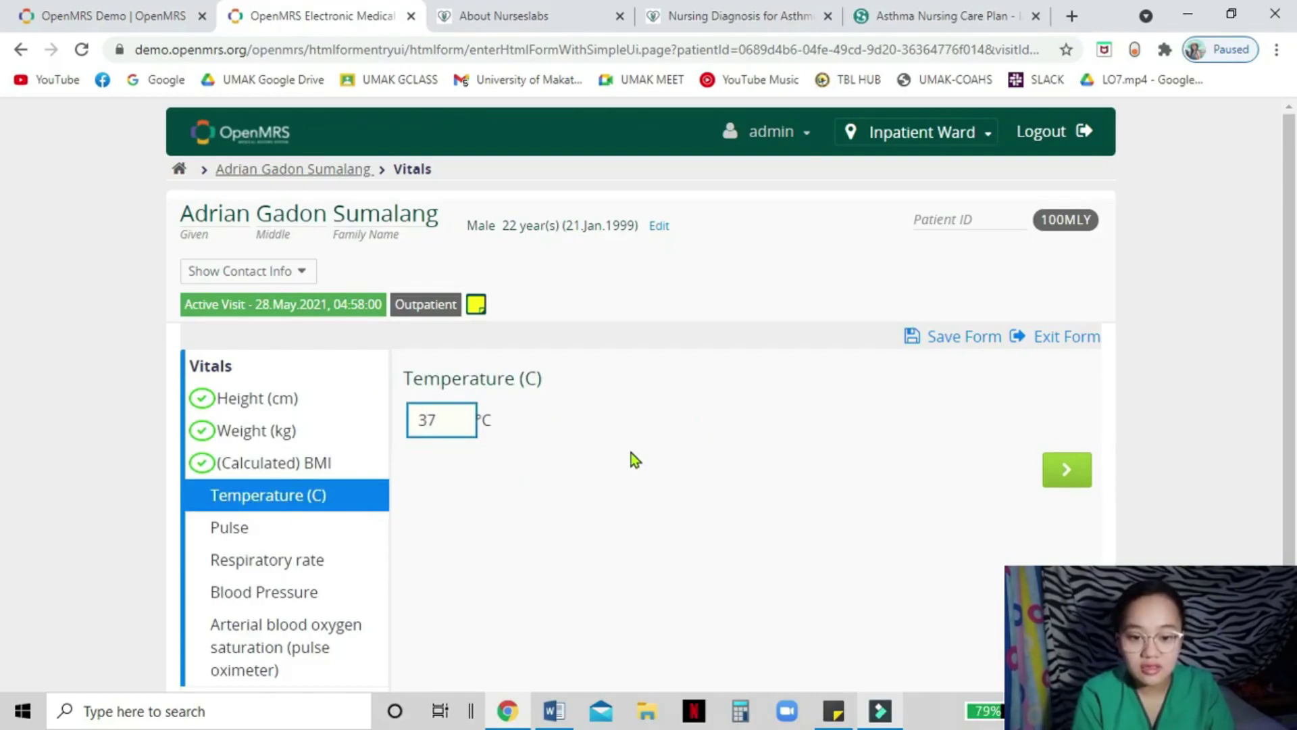
pyautogui.press('Return')
pyautogui.write('80')
pyautogui.press('Return')
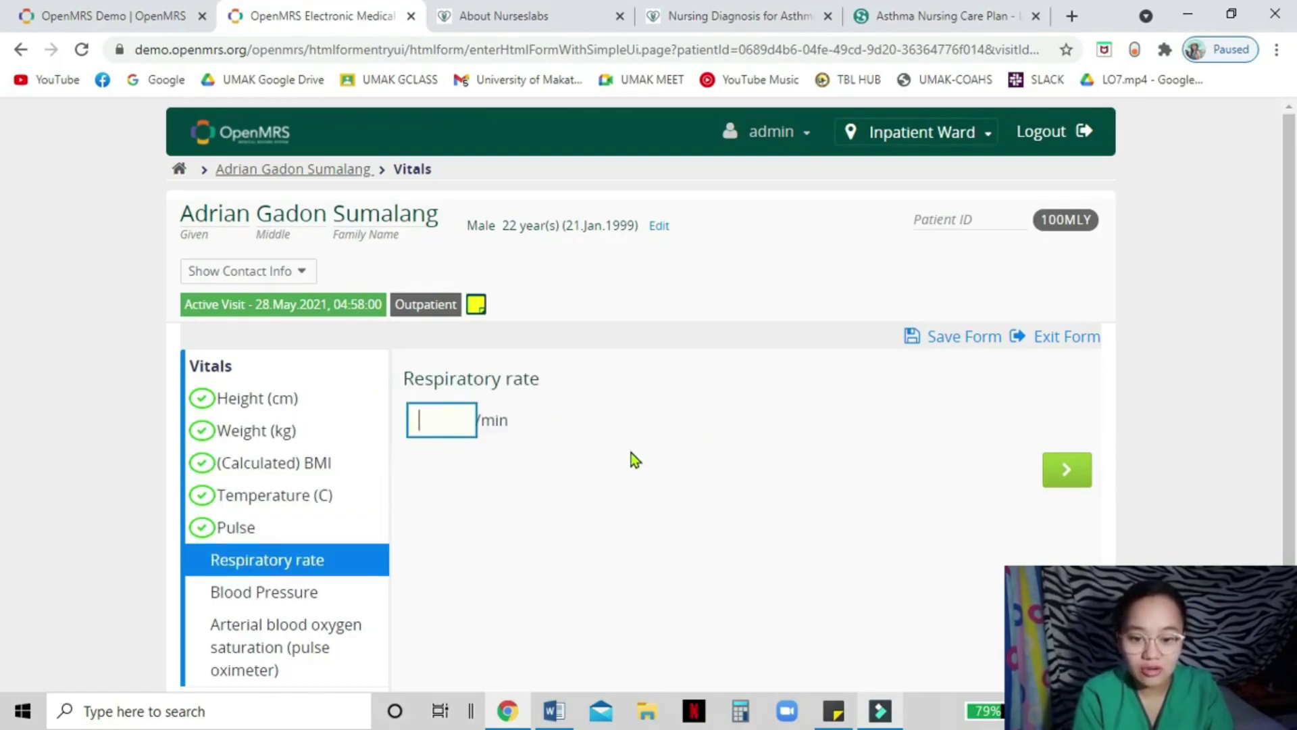
pyautogui.write('20')
pyautogui.press('Return')
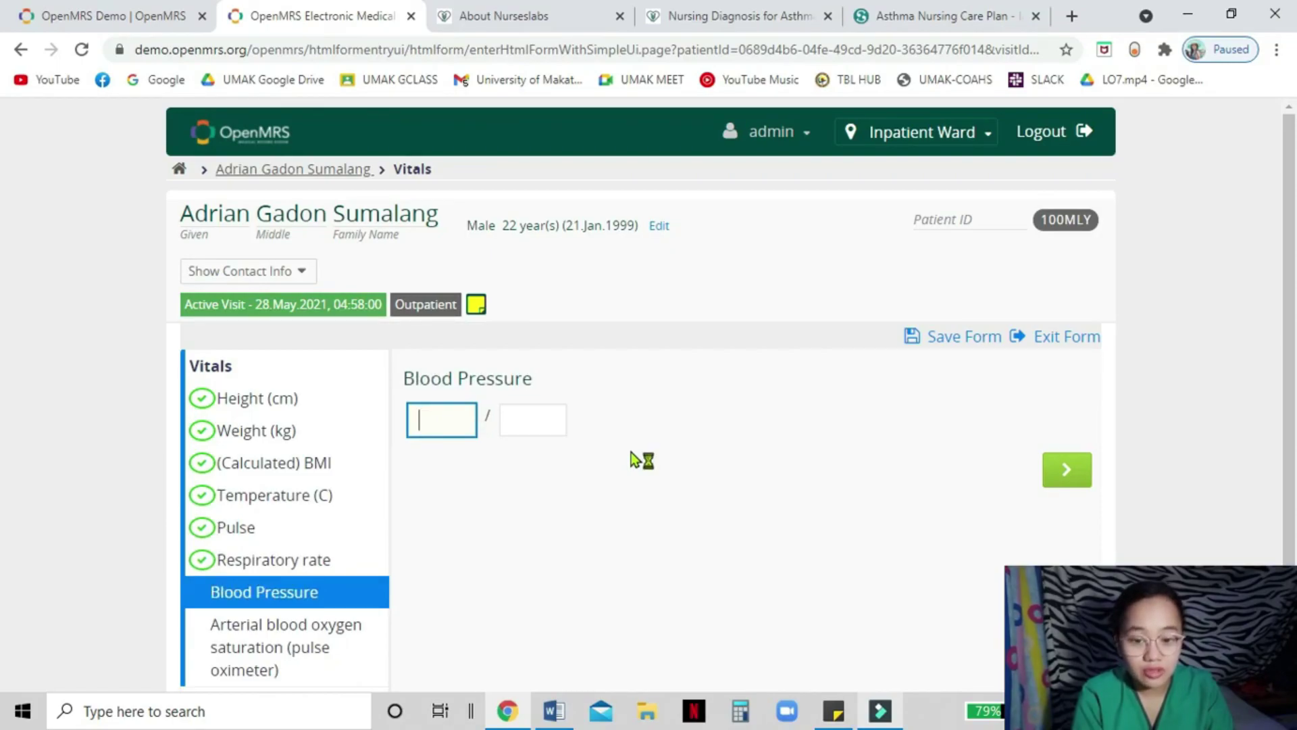
pyautogui.write('110')
pyautogui.click(550, 425)
pyautogui.write('70')
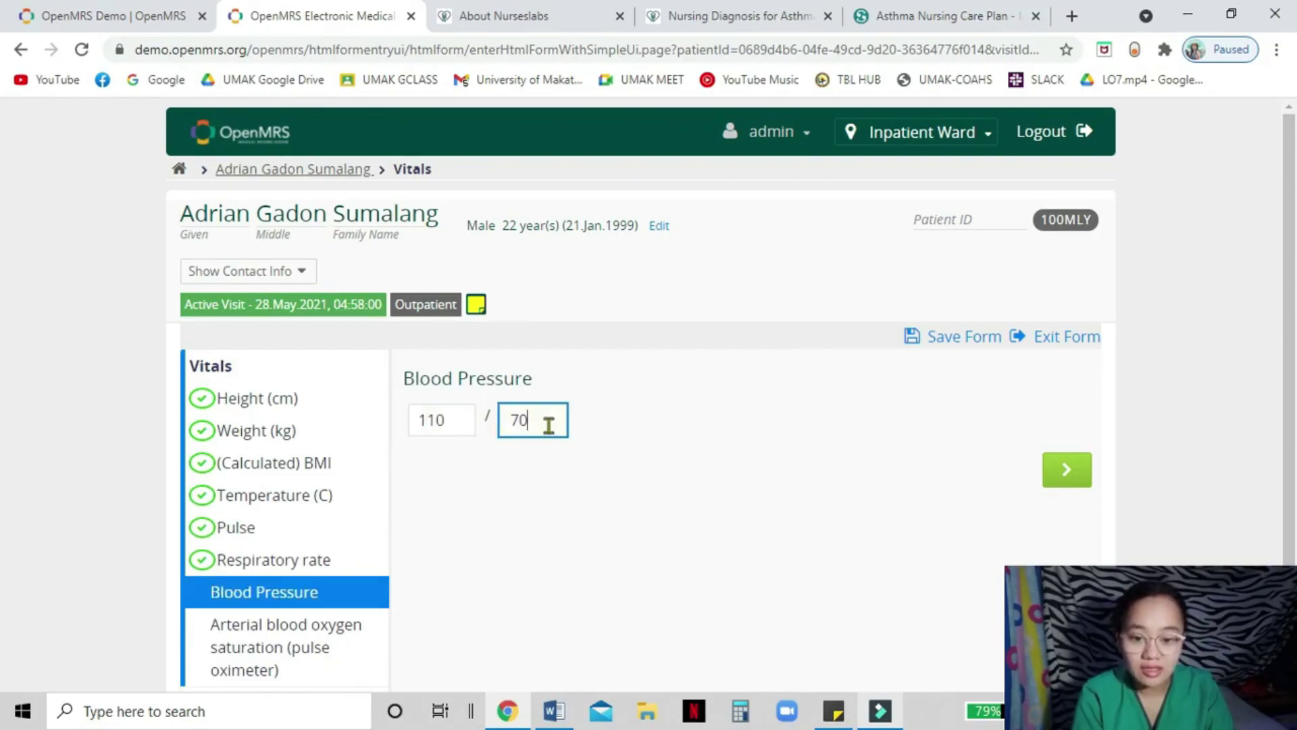
# - Record 92% oxygen saturation and save the vitals
pyautogui.click(307, 619)
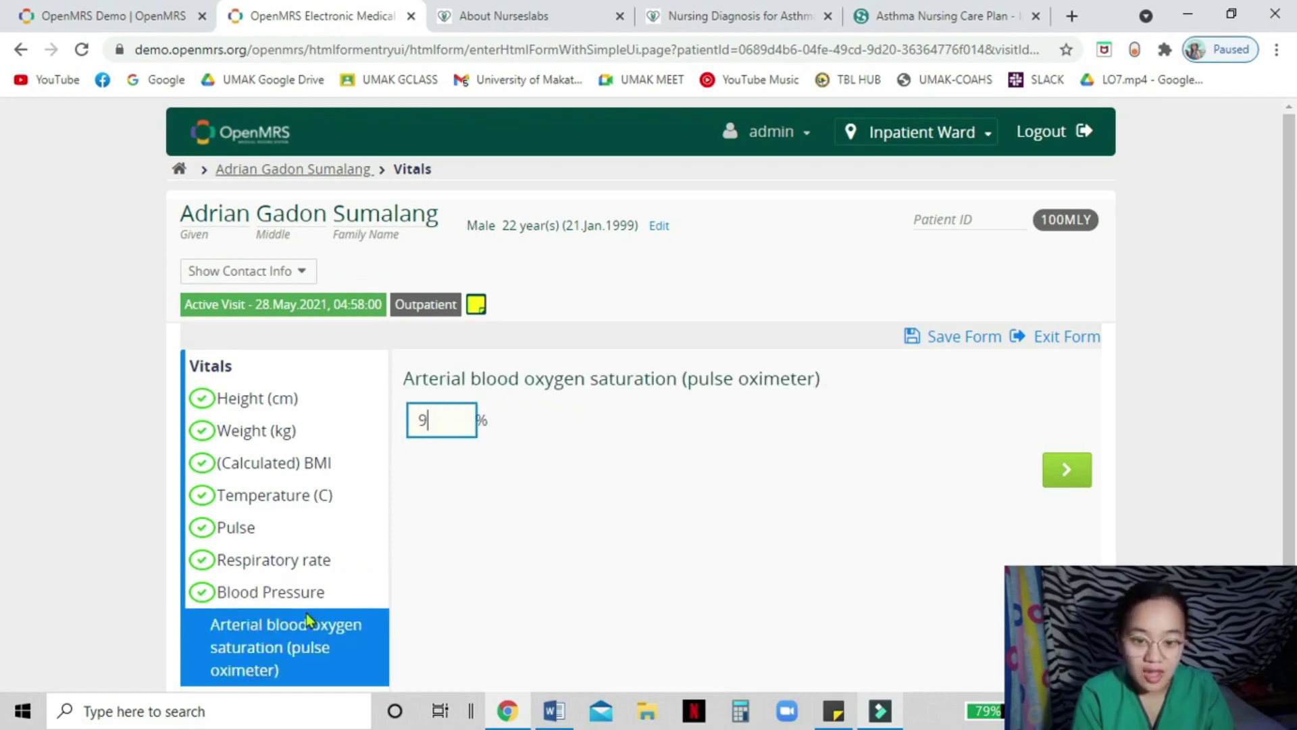
pyautogui.write('92')
pyautogui.press('Return')
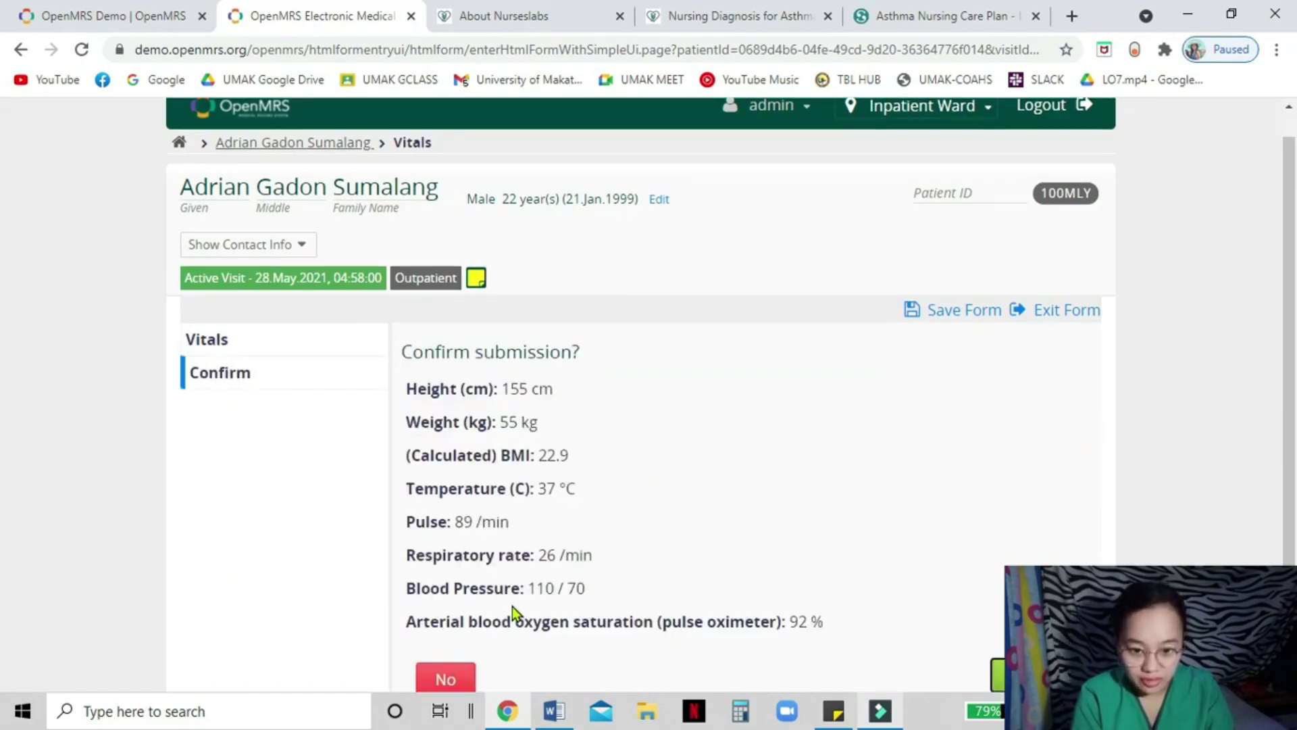
pyautogui.scroll(-1, 585, 533)
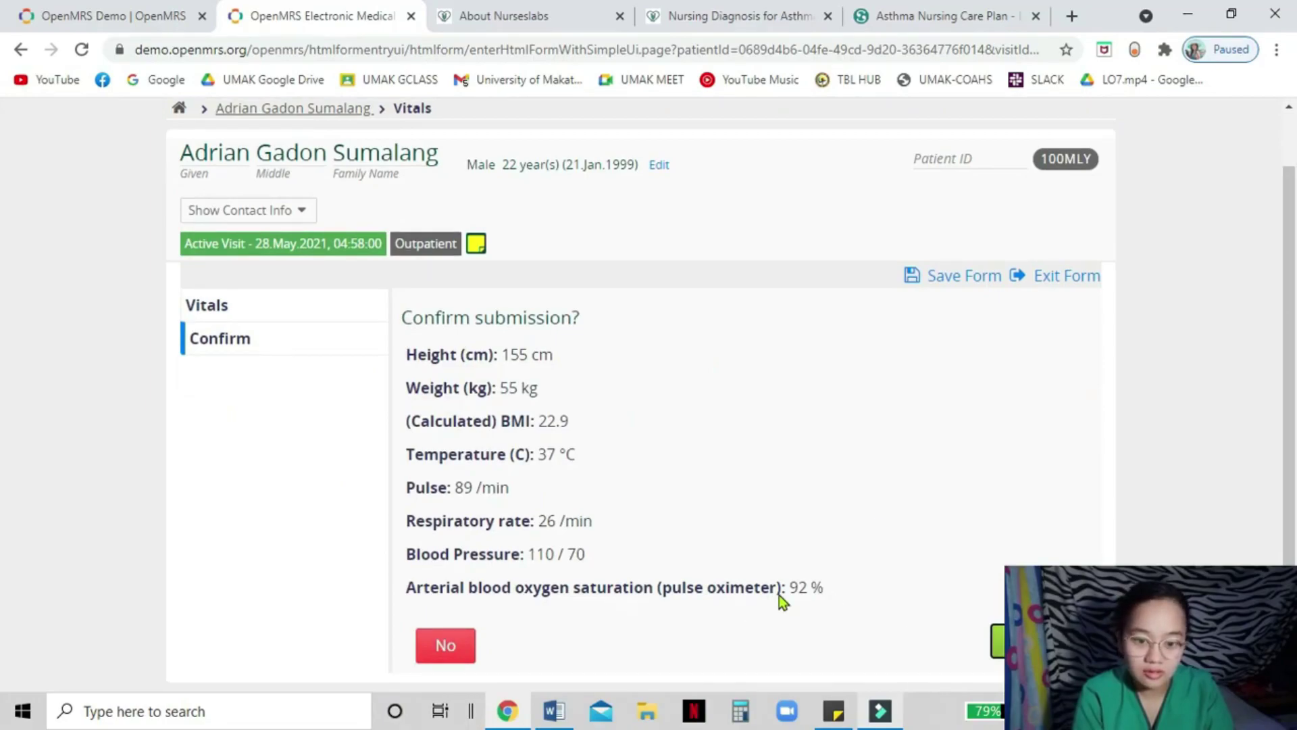
pyautogui.click(999, 638)
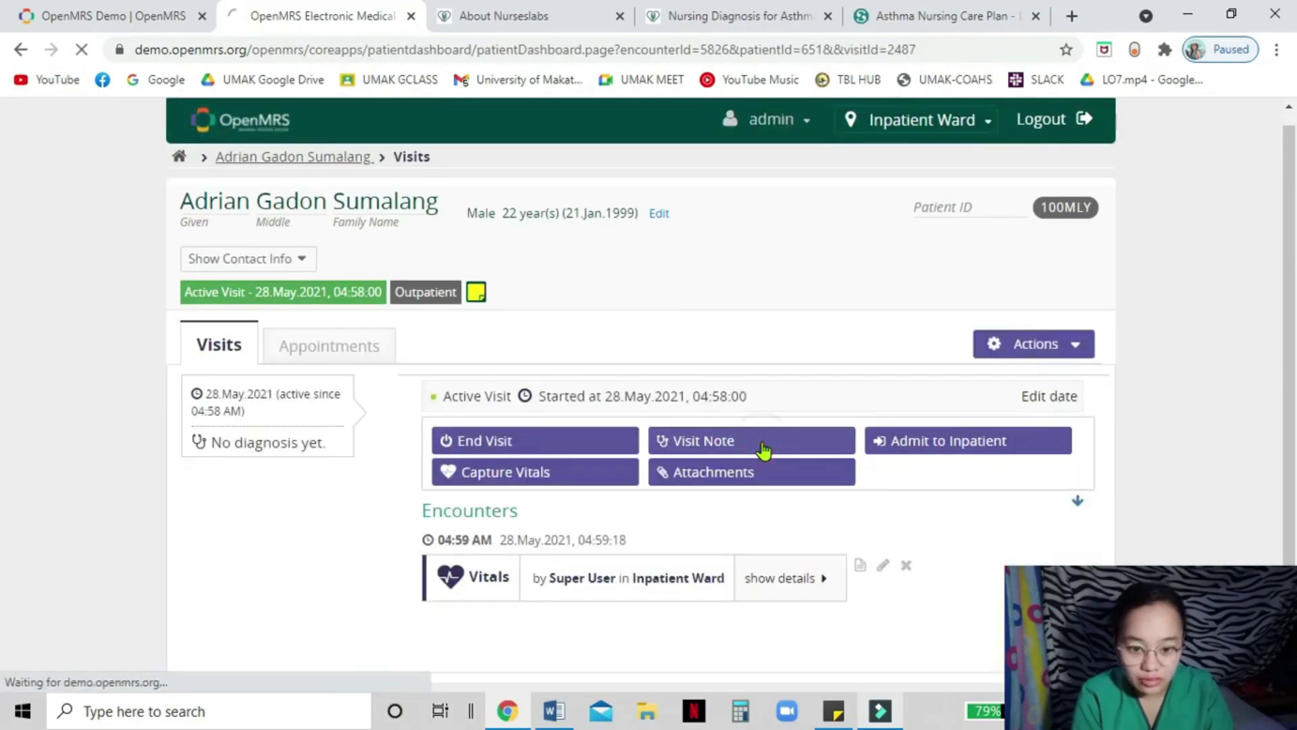
# - Open a visit note and set J45.9 Asthma as the primary diagnosis
pyautogui.click(764, 447)
pyautogui.write('asthma')
pyautogui.scroll(-2, 581, 532)
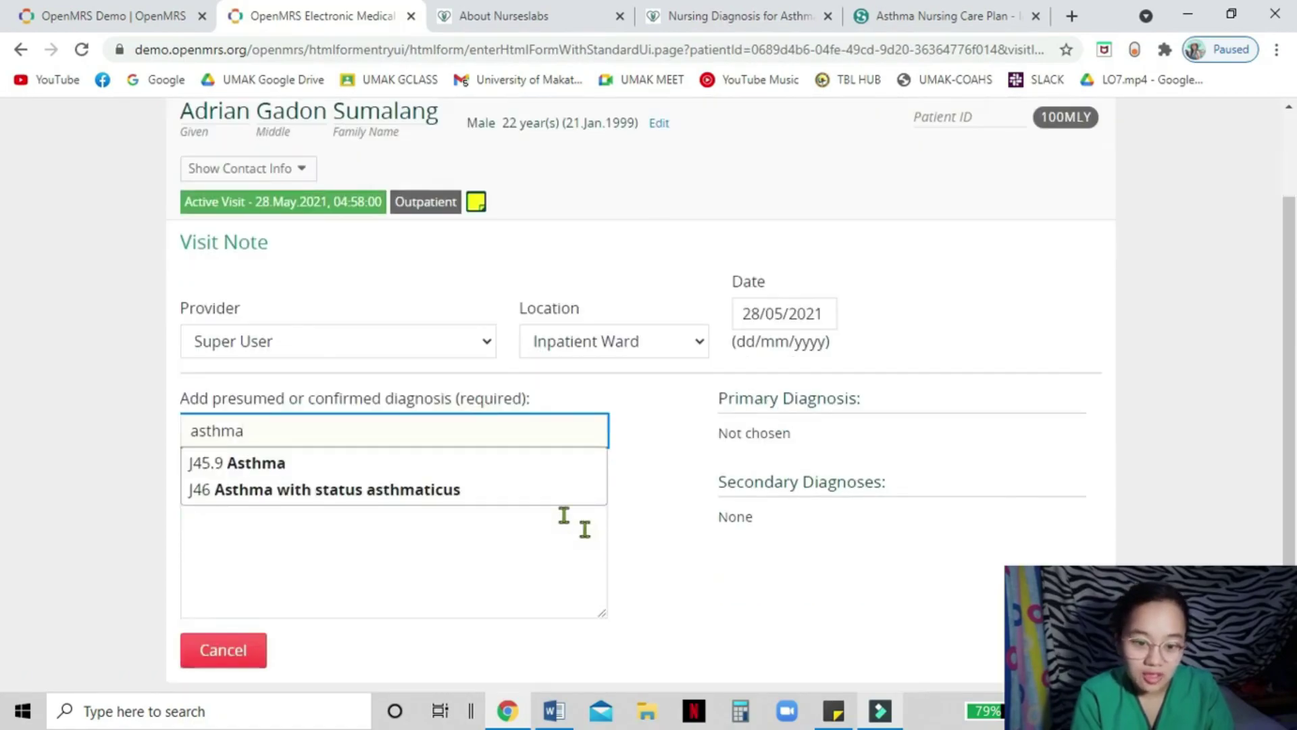
pyautogui.click(465, 460)
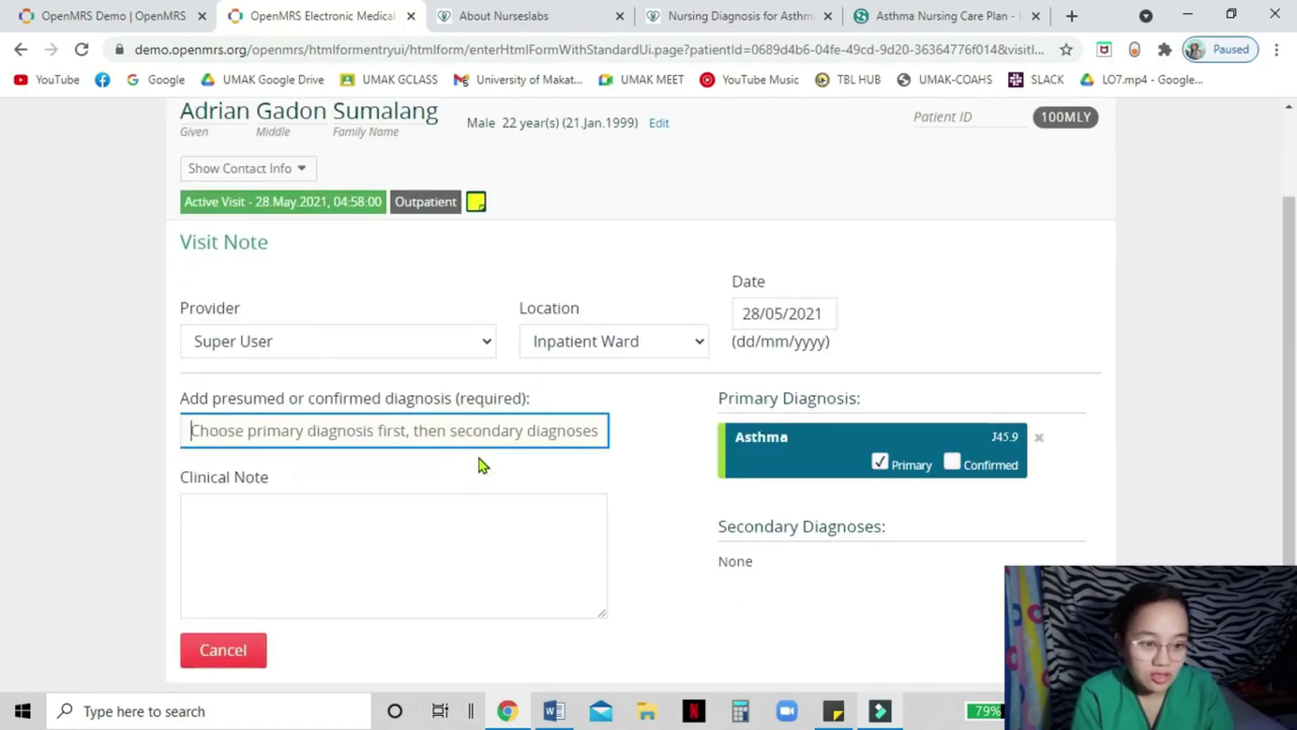
# - Begin the clinical note with an Assessment heading and the patient's subjective quote about breathing difficulty
pyautogui.click(443, 519)
pyautogui.write('Assessment:')
pyautogui.press('Return')
pyautogui.write('Subjective sues')
pyautogui.press('Return')
pyautogui.write('"Nah')
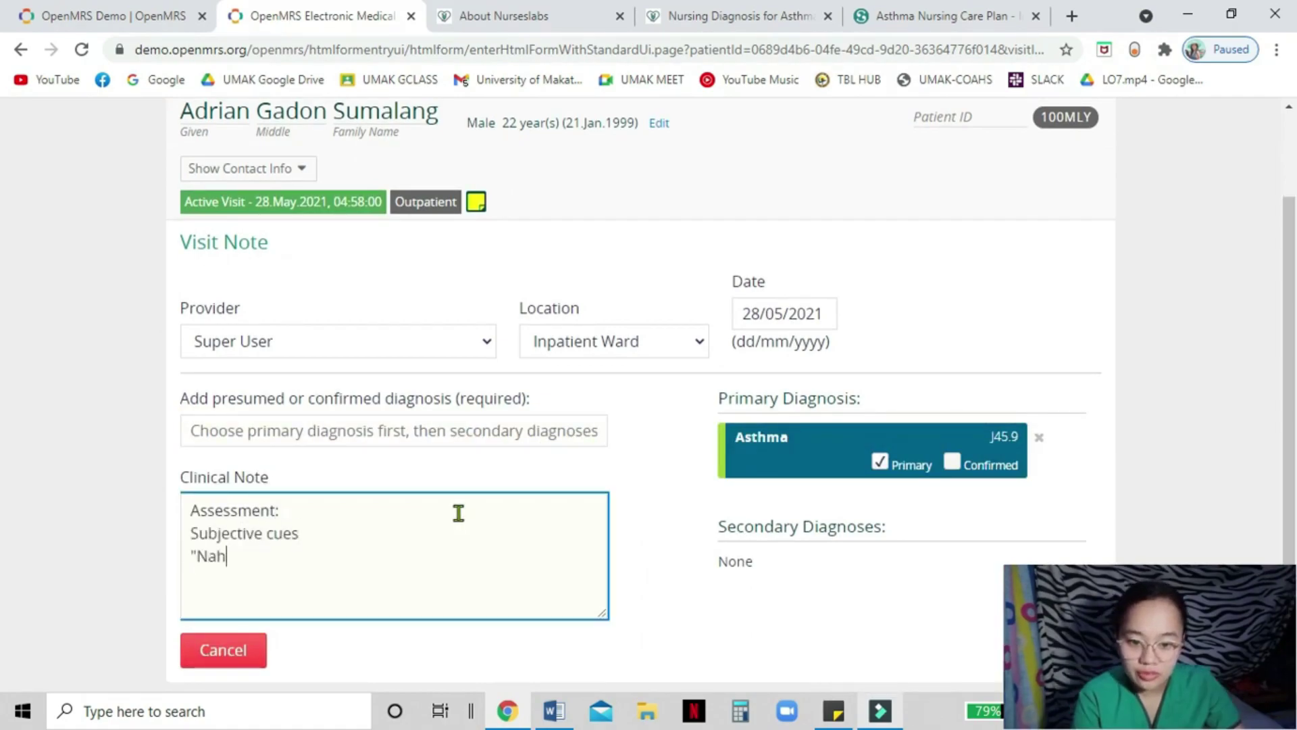
pyautogui.write('ihirapan ako huminga" as verbalized by the patient')
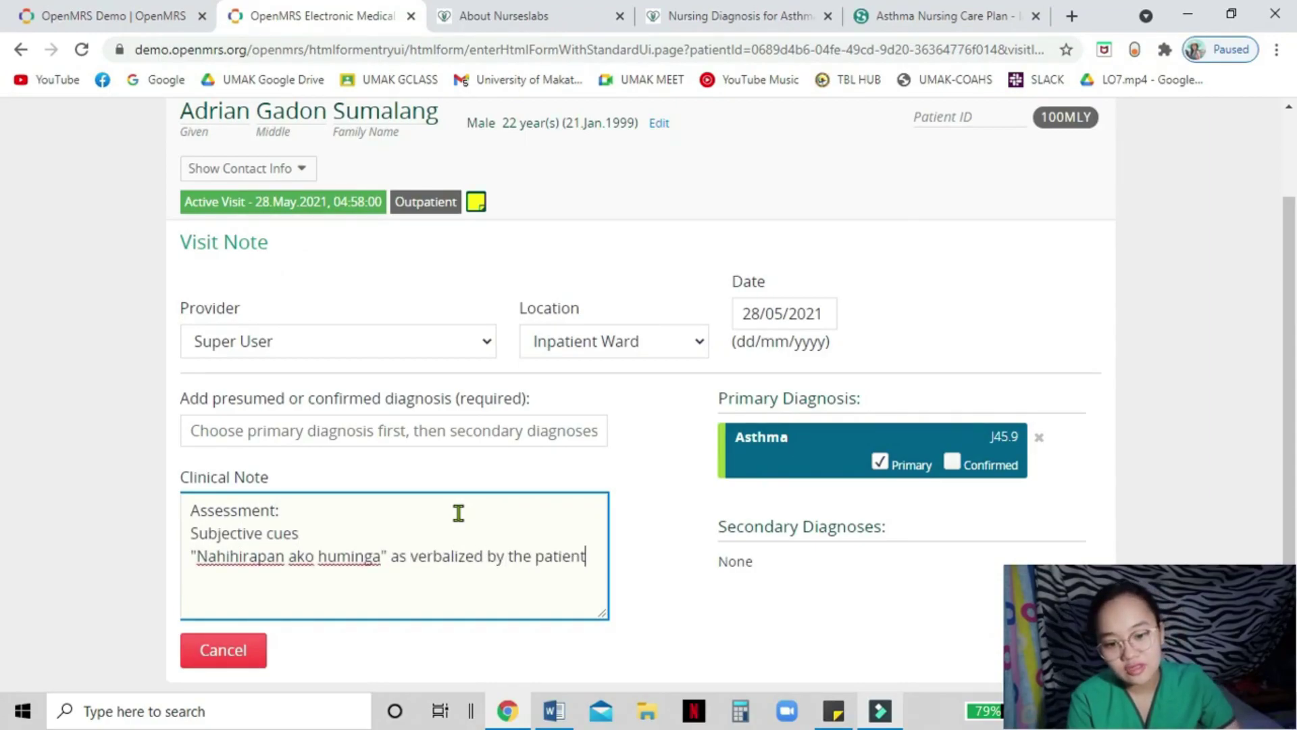
# - List objective cues: wheezing, dyspnea, coughing with yellow sticky sputum, and restlessness
pyautogui.press('Return')
pyautogui.write('Objective cu')
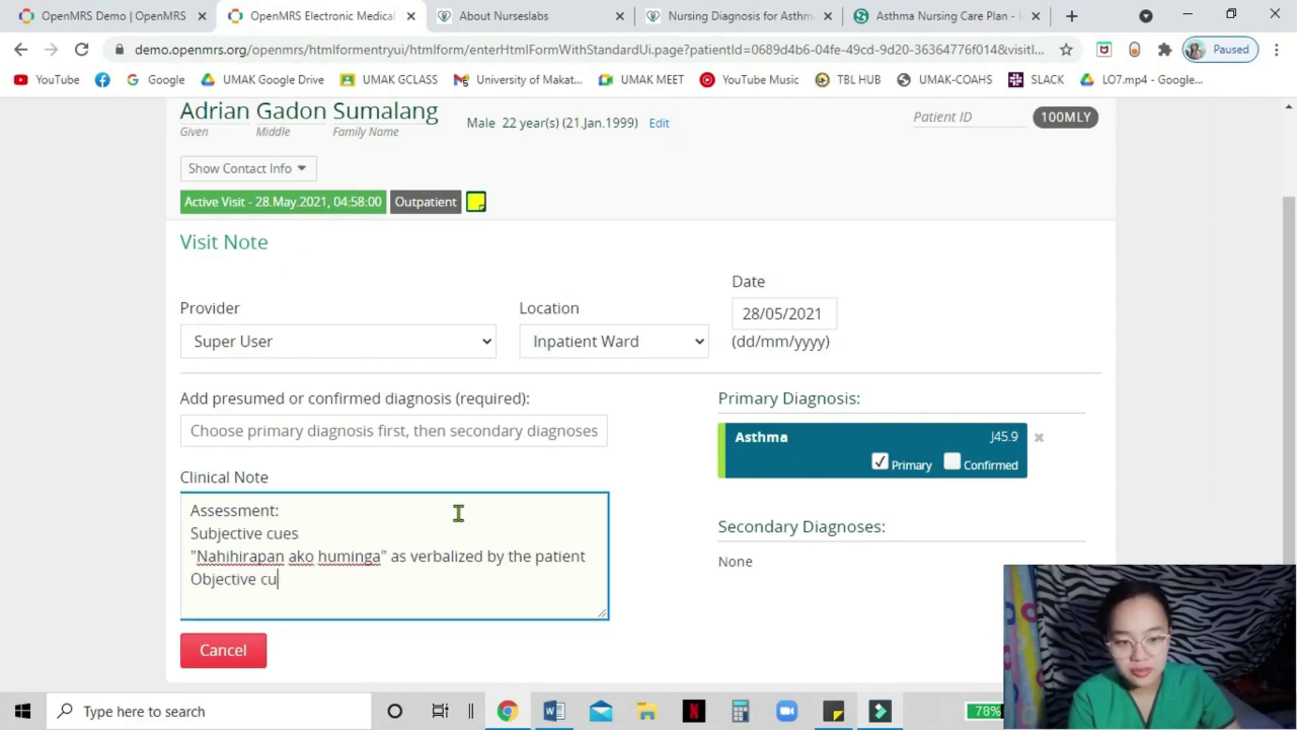
pyautogui.write('es -wheezing upon inspiration and expiration')
pyautogui.press('Return')
pyautogui.write('-dyspnea')
pyautogui.press('Return')
pyautogui.write('-coughing')
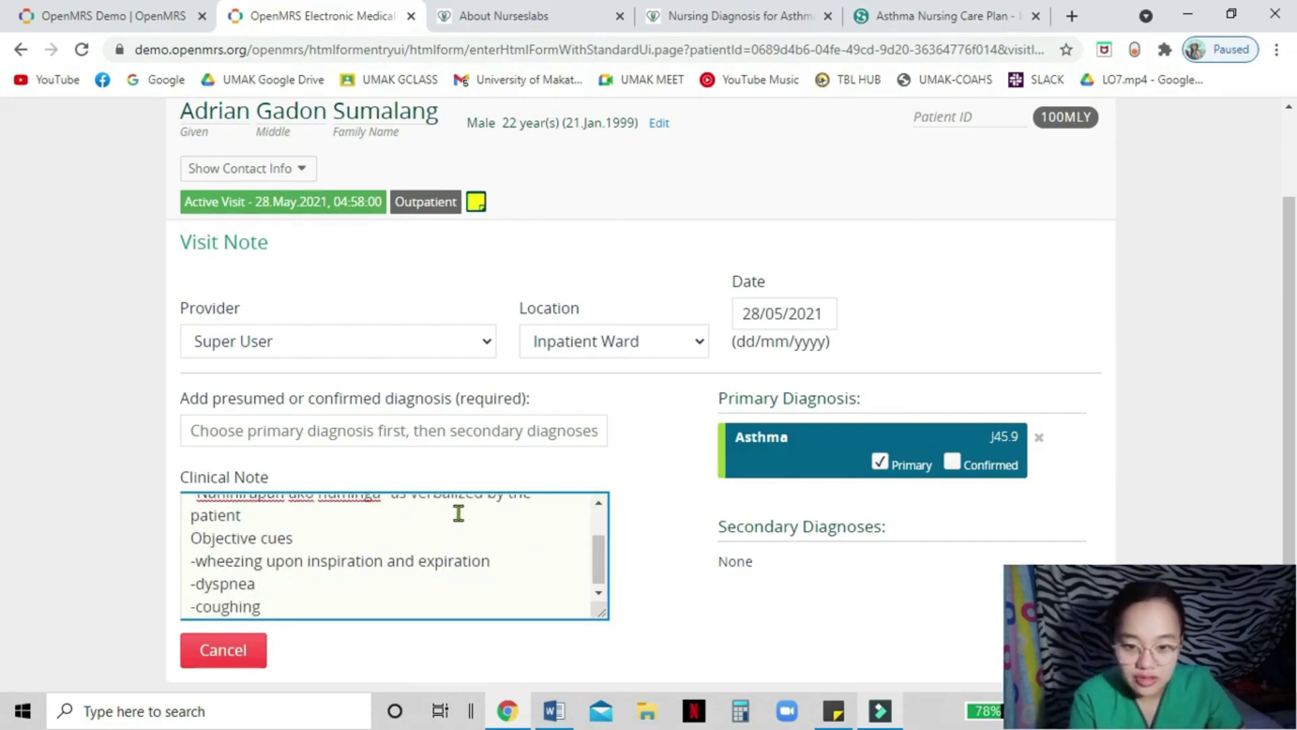
pyautogui.write(', sputum is yellow and sticky')
pyautogui.press('Return')
pyautogui.write('-restlessness')
# - Add a Diagnosis: ineffective breathing pattern related to presence of secretions
pyautogui.press('Return')
pyautogui.press('Return')
pyautogui.write('Diagnosis')
pyautogui.press('Return')
pyautogui.write('Ineffective breathing pattern related to presence of secr')
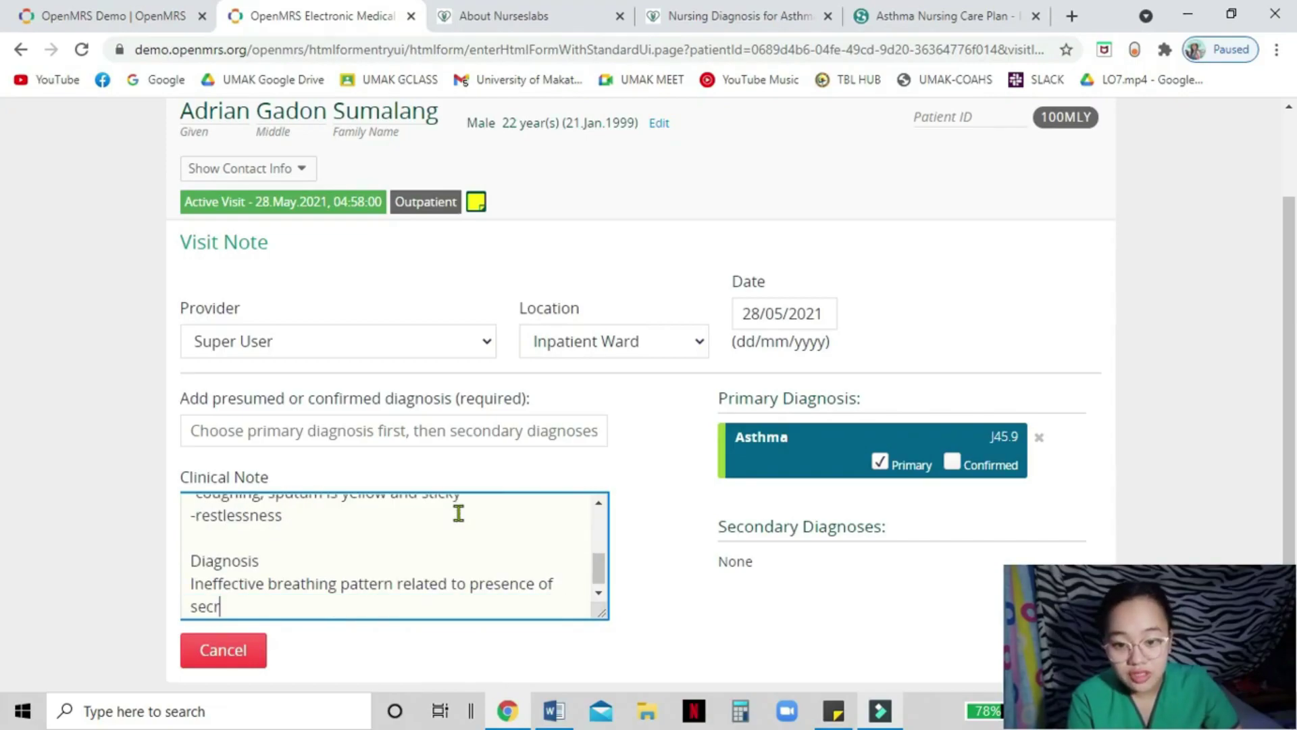
pyautogui.write('etions as evidenced by dyso')
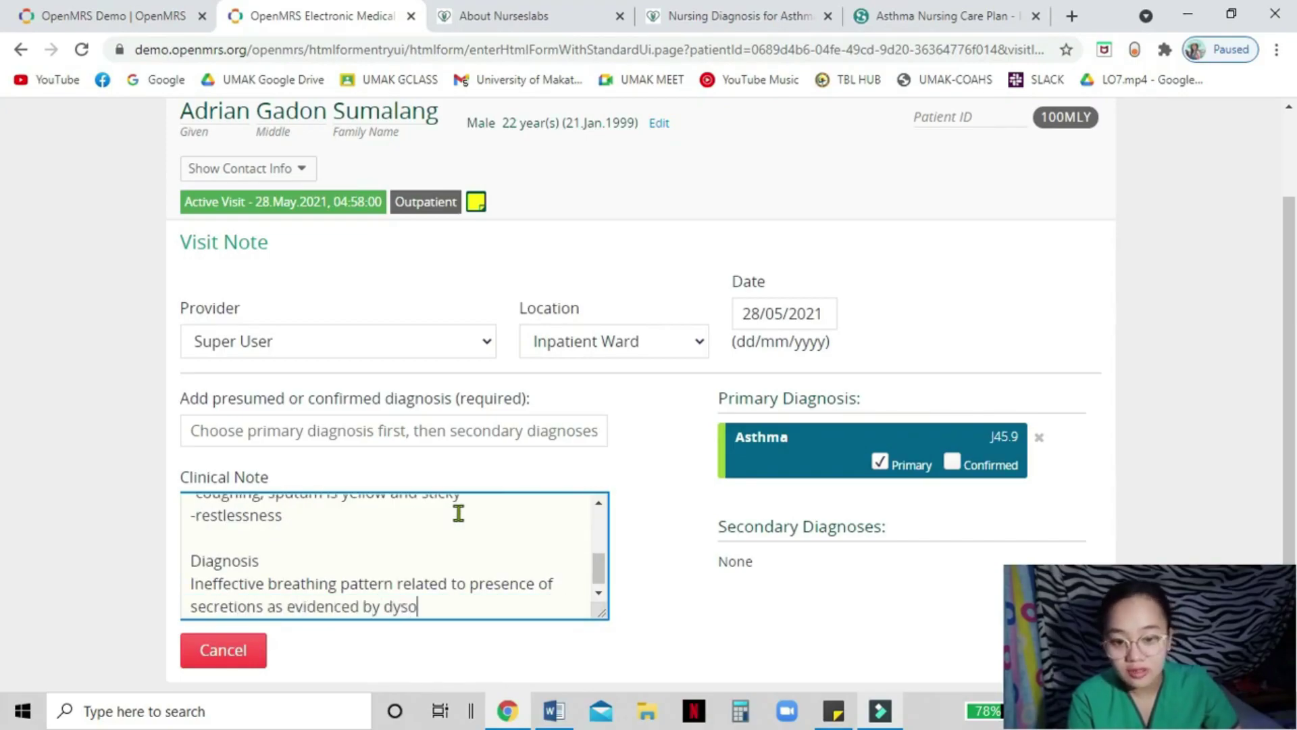
pyautogui.write('nea and productive cough')
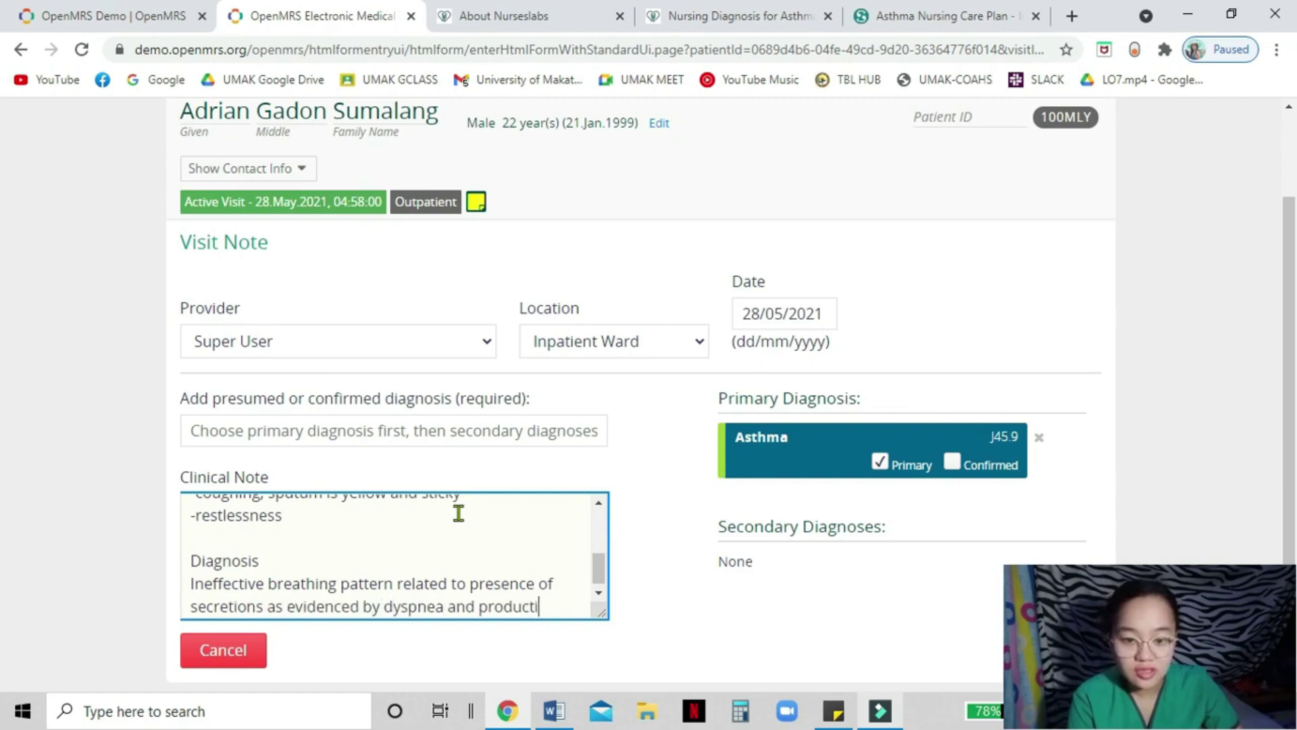
# - Add a Planning heading with 1-3 hour goals: awareness of causative factors and decreased respiratory effort
pyautogui.press('Return')
pyautogui.press('Return')
pyautogui.write('Planning')
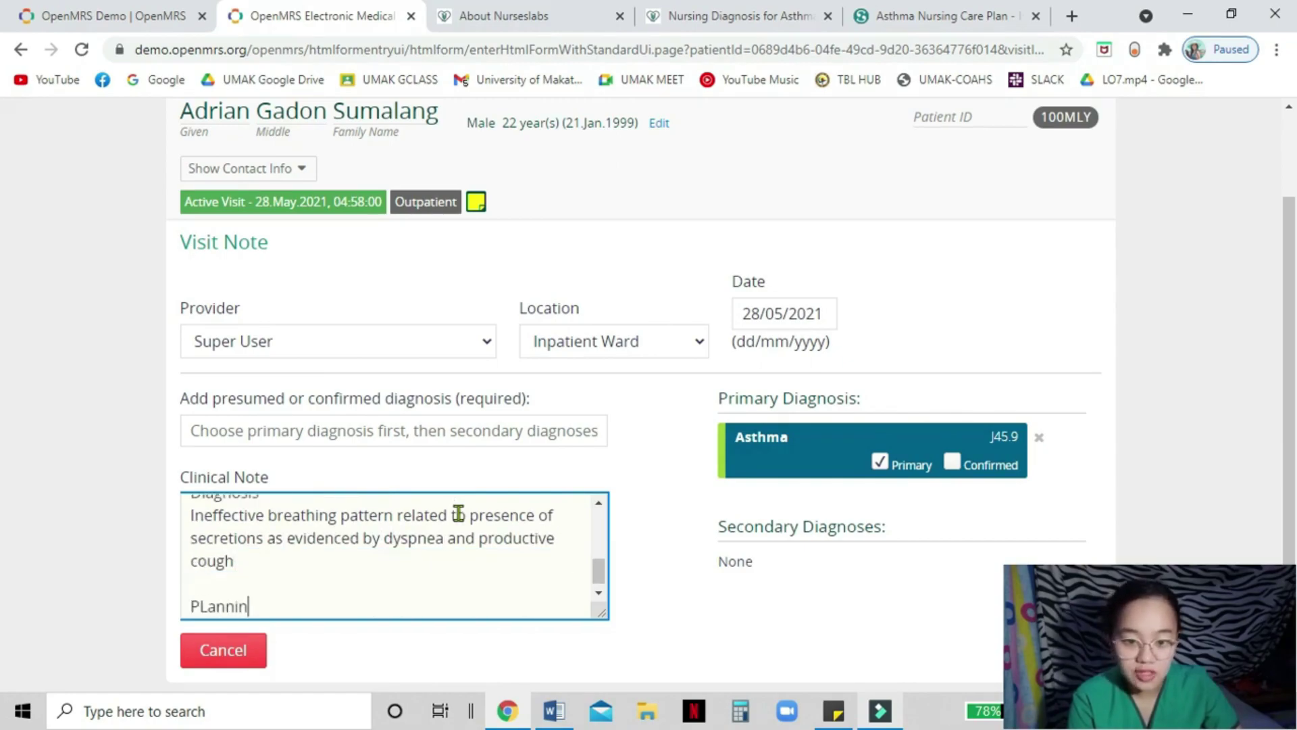
pyautogui.press('Return')
pyautogui.write('after ')
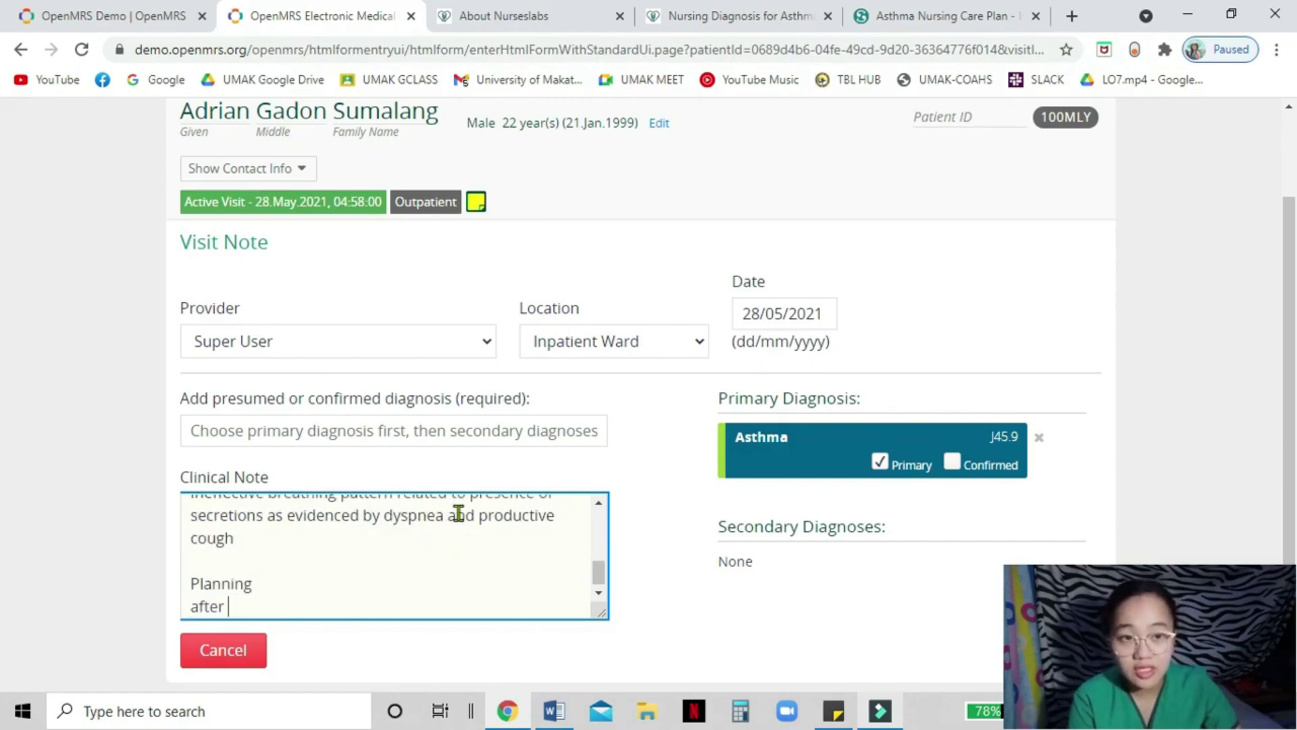
pyautogui.write('1-3 hours of nursing intervention, the patient will:')
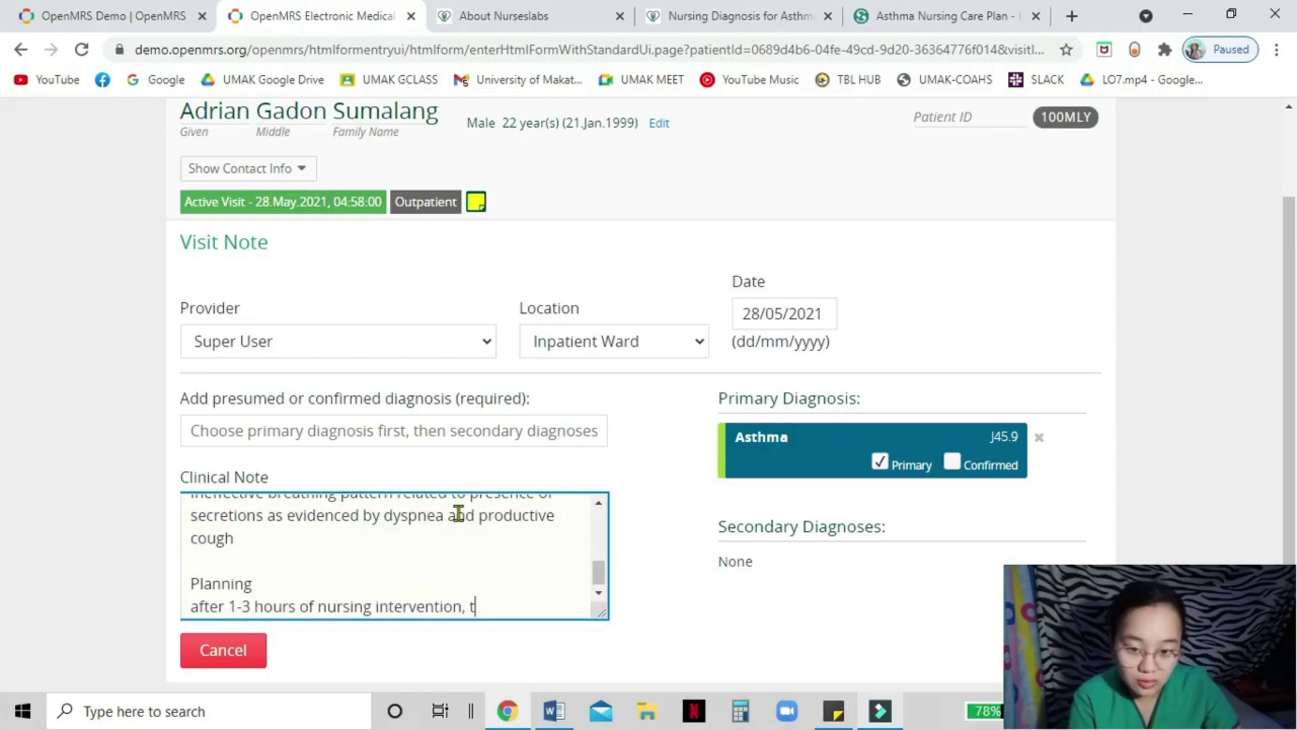
pyautogui.press('Return')
pyautogui.write('-verbalized awareness of causative factors')
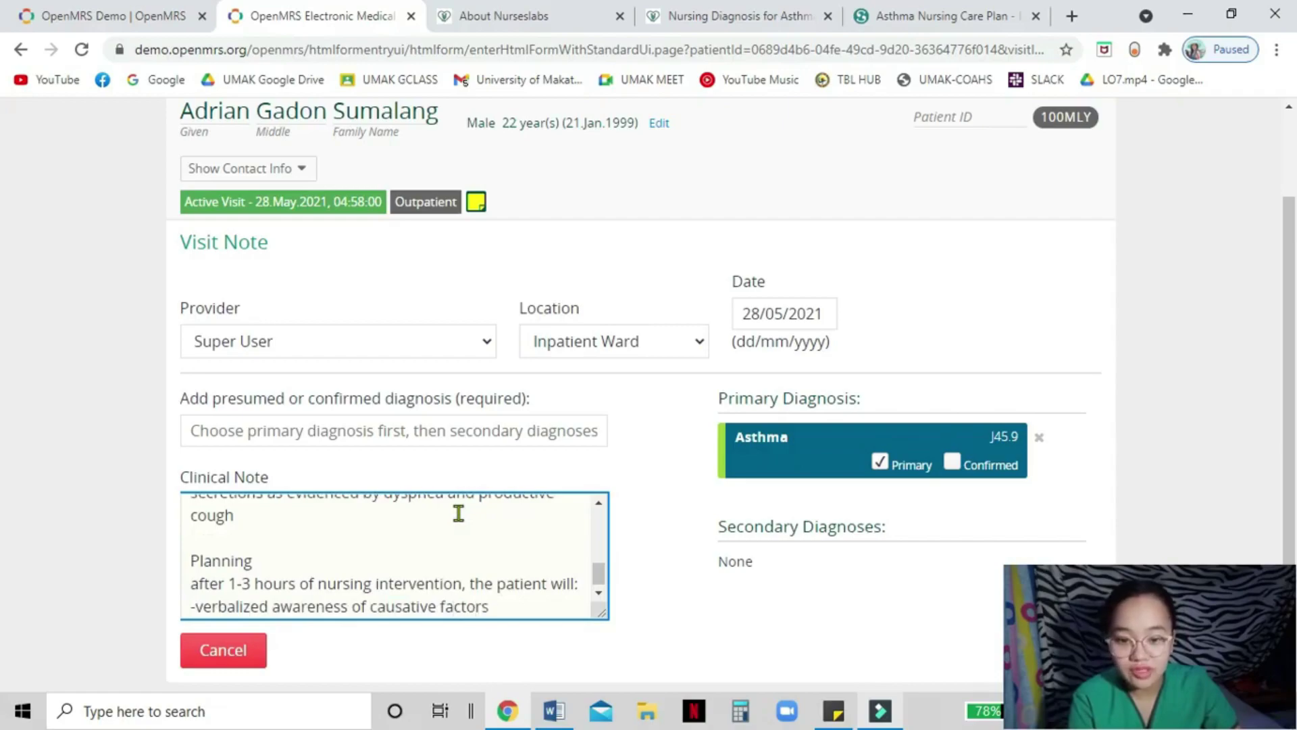
pyautogui.press('Return')
pyautogui.write('-manifest signs  of decreased respiratory effort ')
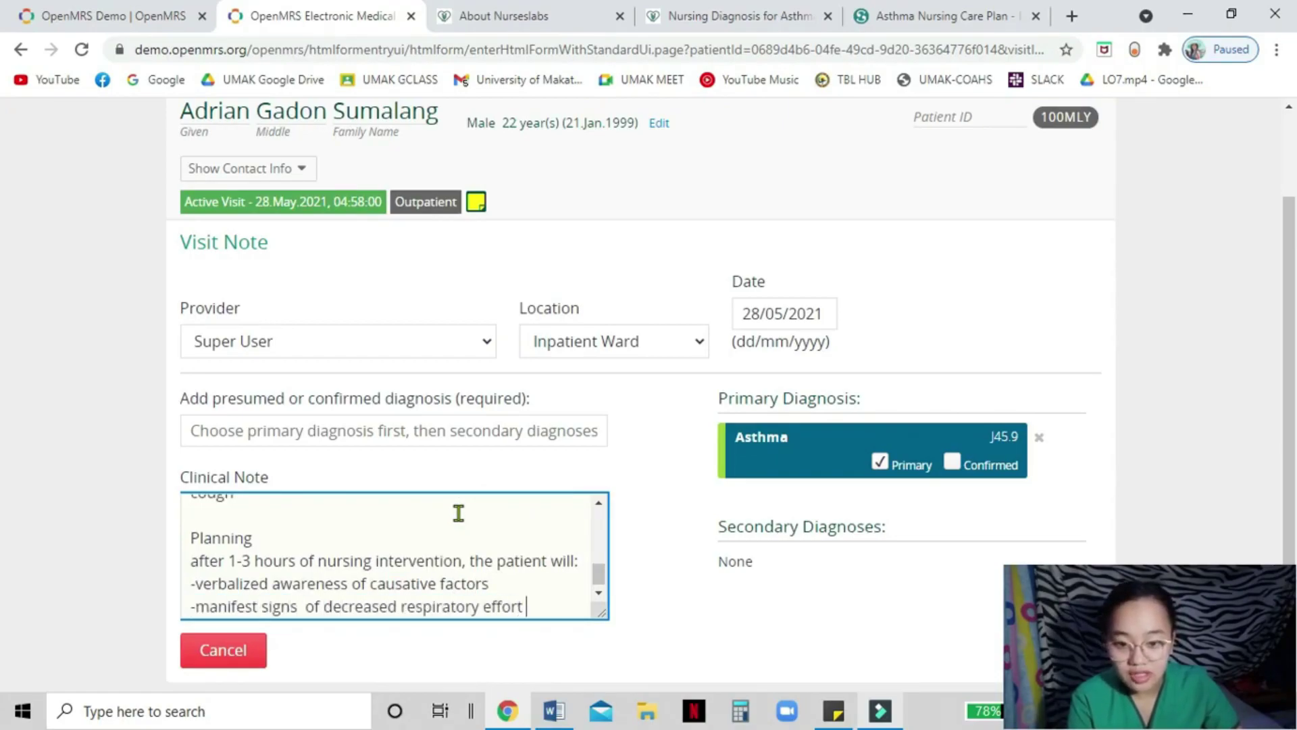
pyautogui.write('as evidence by absence of dyspnea')
# - Add 8-hour goals: effective respiratory pattern from 26 to 19 bpm, and improved breathing behaviors
pyautogui.press('Return')
pyautogui.write('After 8 hours of nu')
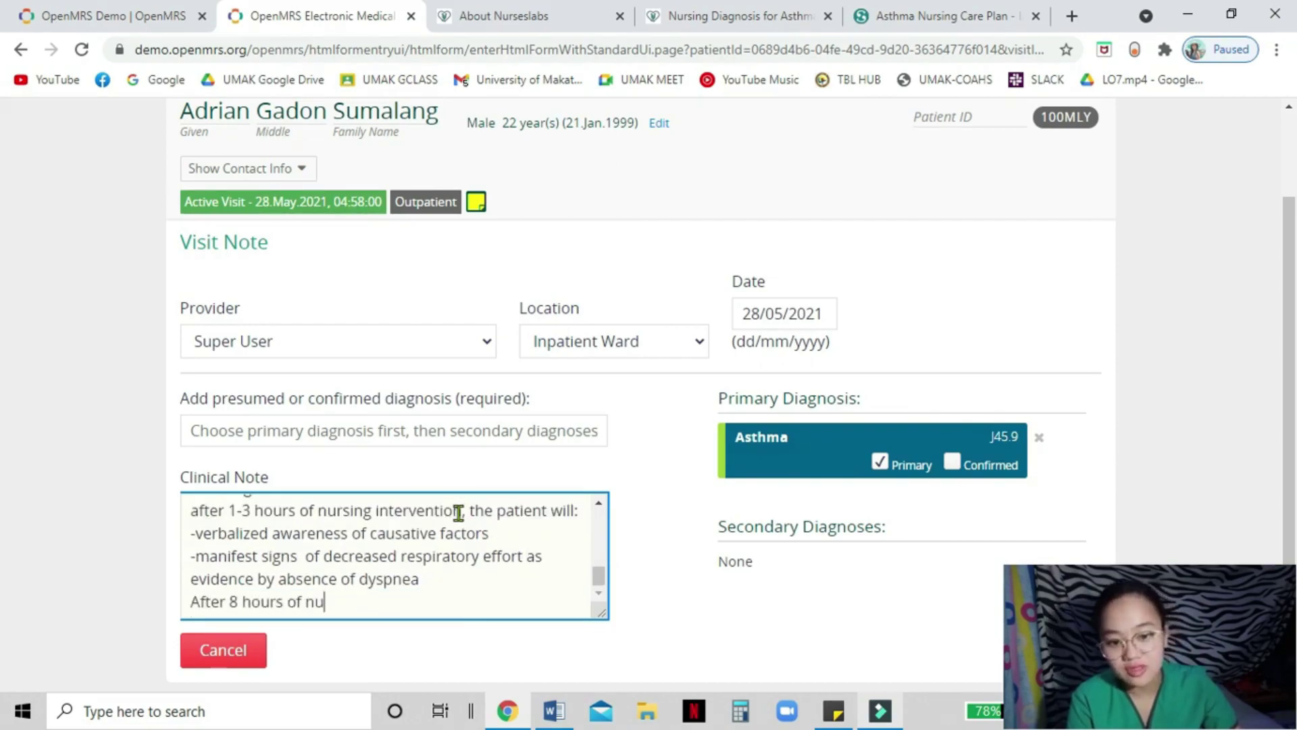
pyautogui.write('rsing intervention. the ')
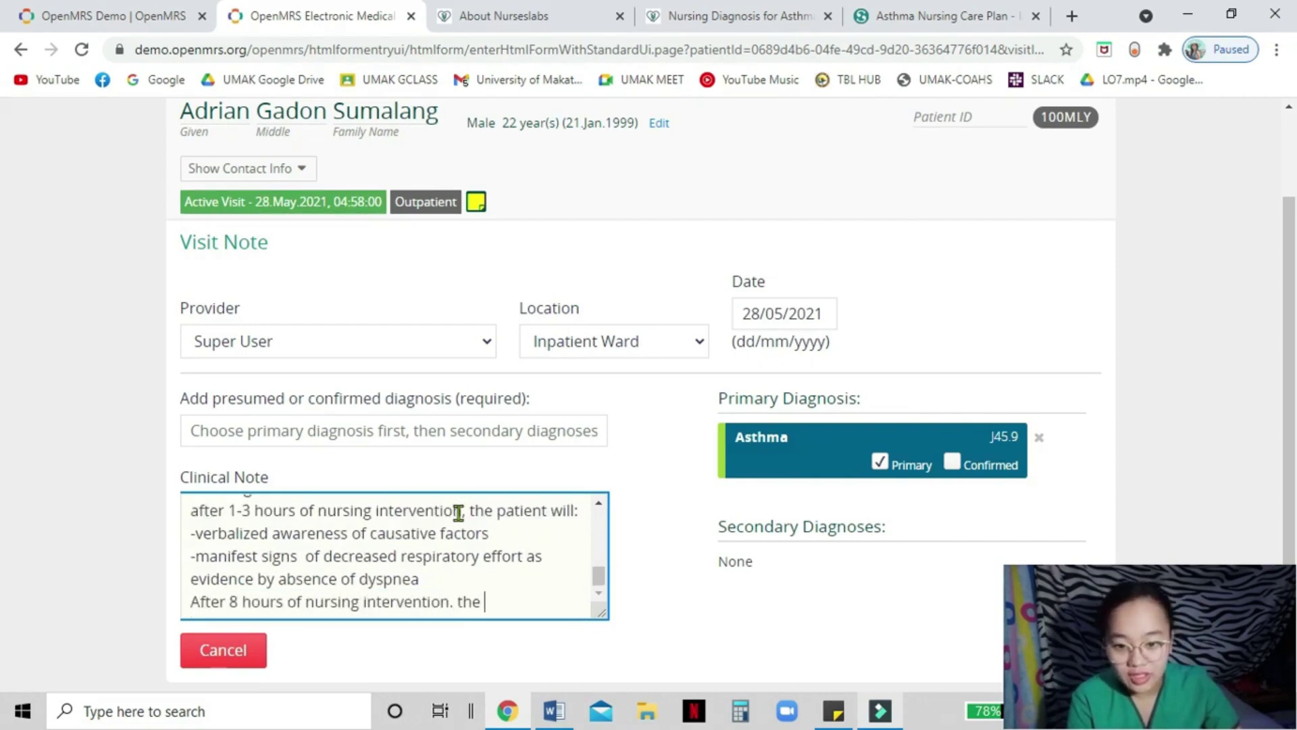
pyautogui.write('patient will:')
pyautogui.press('Return')
pyautogui.write('-establish a normal =,')
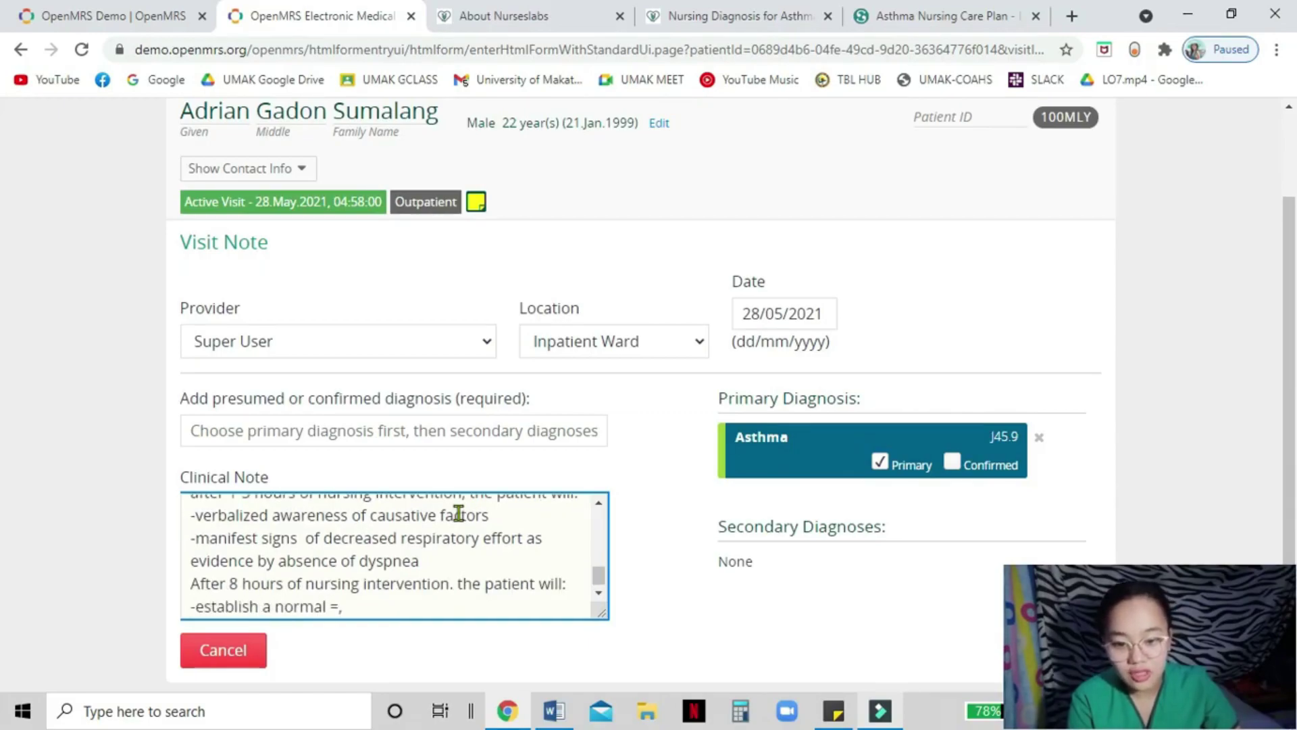
pyautogui.press('BackSpace')
pyautogui.write(', effective respiratory pattern')
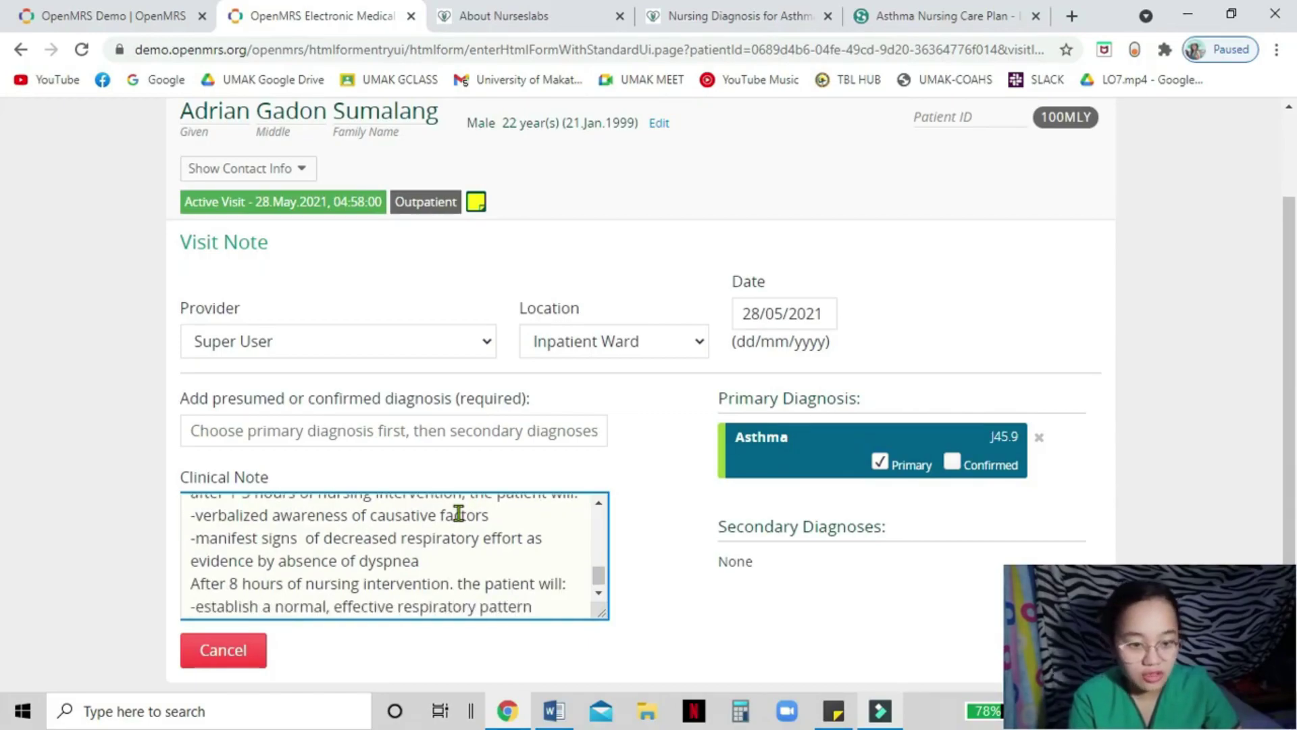
pyautogui.press('Return')
pyautogui.write('as evidence by')
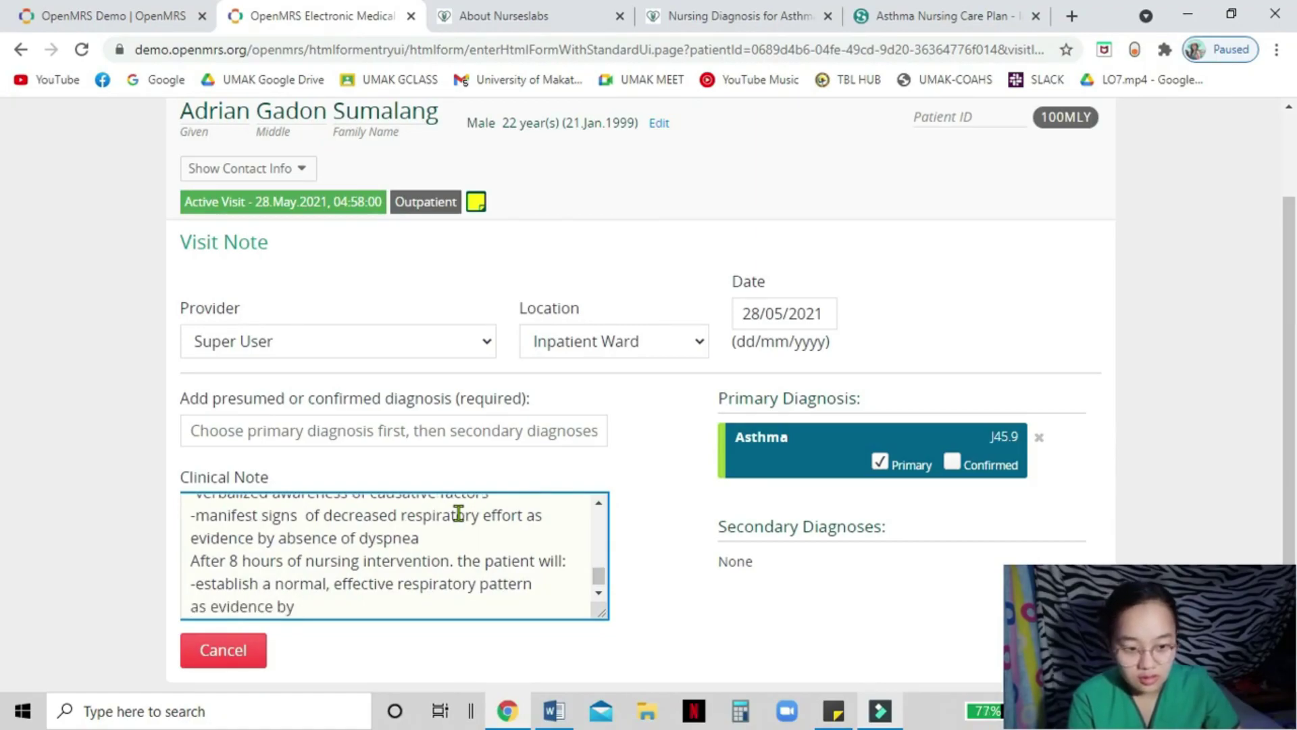
pyautogui.hotkey('ctrl', 'BackSpace')
pyautogui.hotkey('ctrl', 'BackSpace')
pyautogui.hotkey('ctrl', 'BackSpace')
pyautogui.write('from 26 bpm to 19 bpm')
pyautogui.press('Return')
pyautogui.write('-demonstrate ')
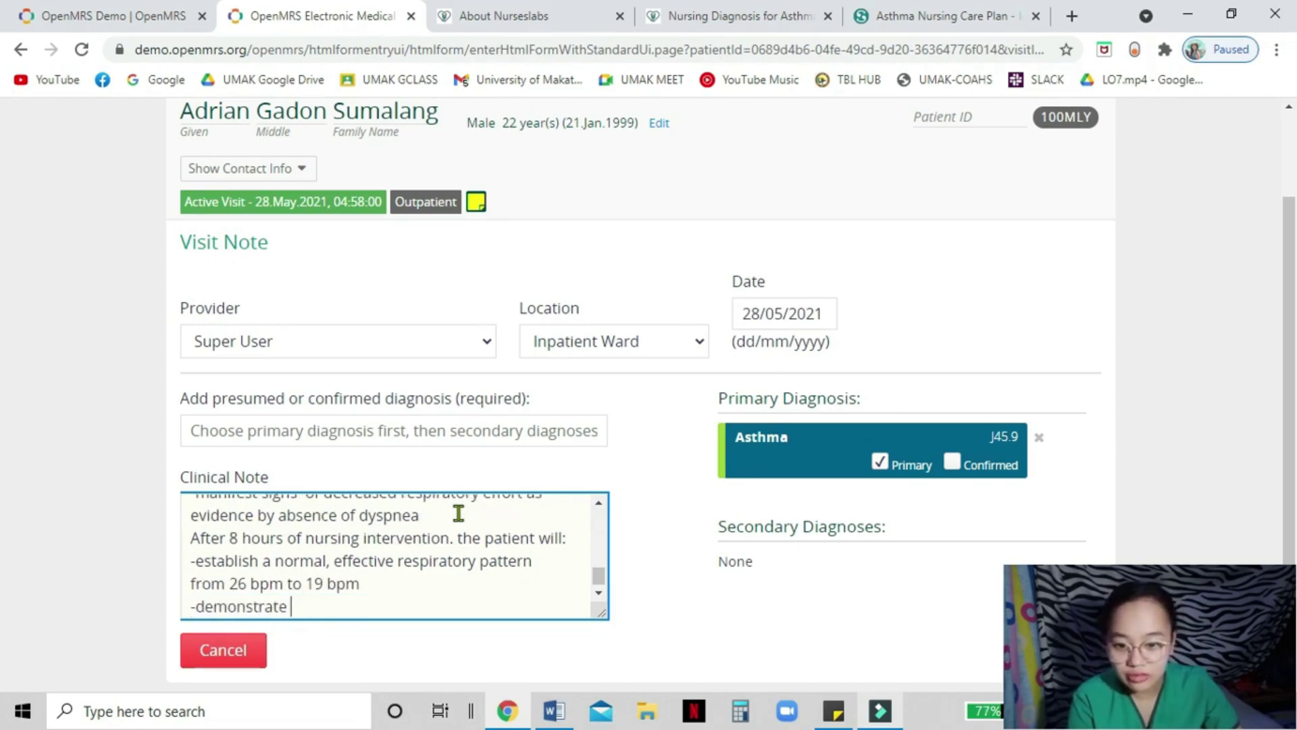
pyautogui.write('behaviors that would improve breathing pattern')
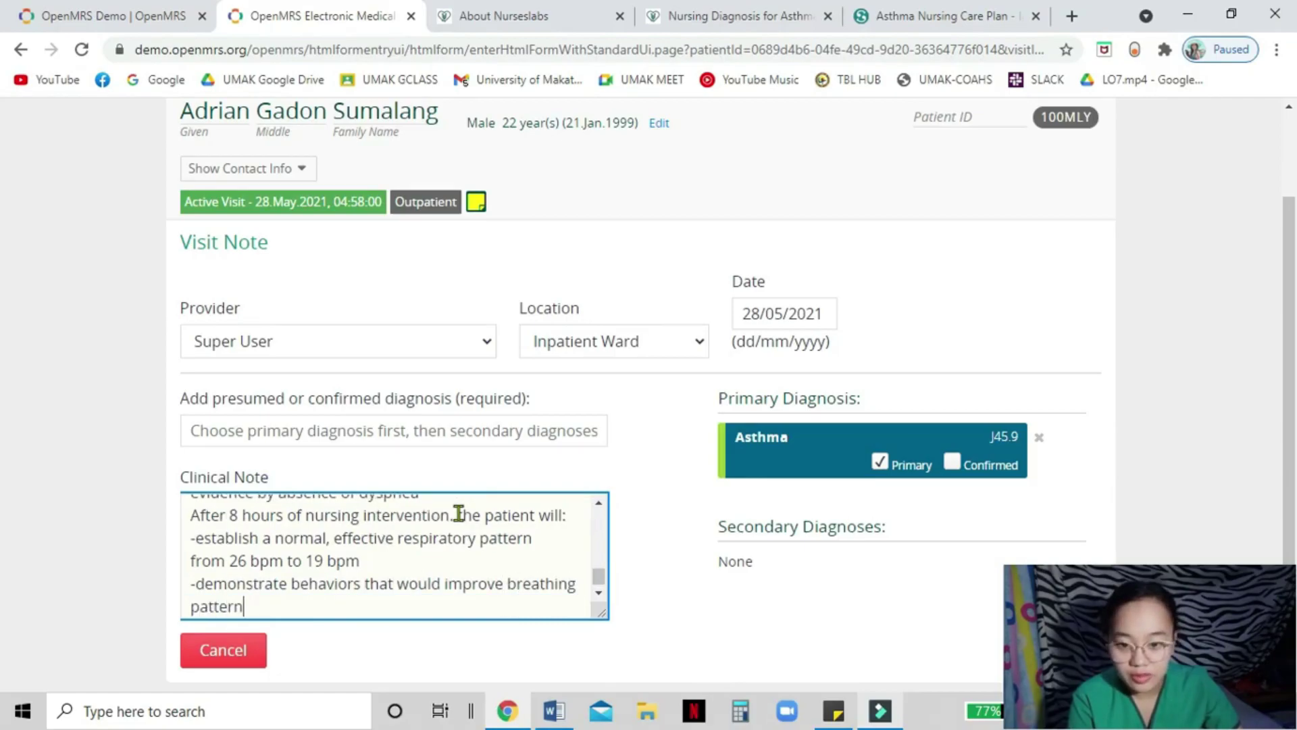
pyautogui.press('Return')
pyautogui.press('Return')
# - Add an Implementation heading with assessments of vital signs, respirations, anxiety, breath sounds and oxygen saturation
pyautogui.write('Implementation')
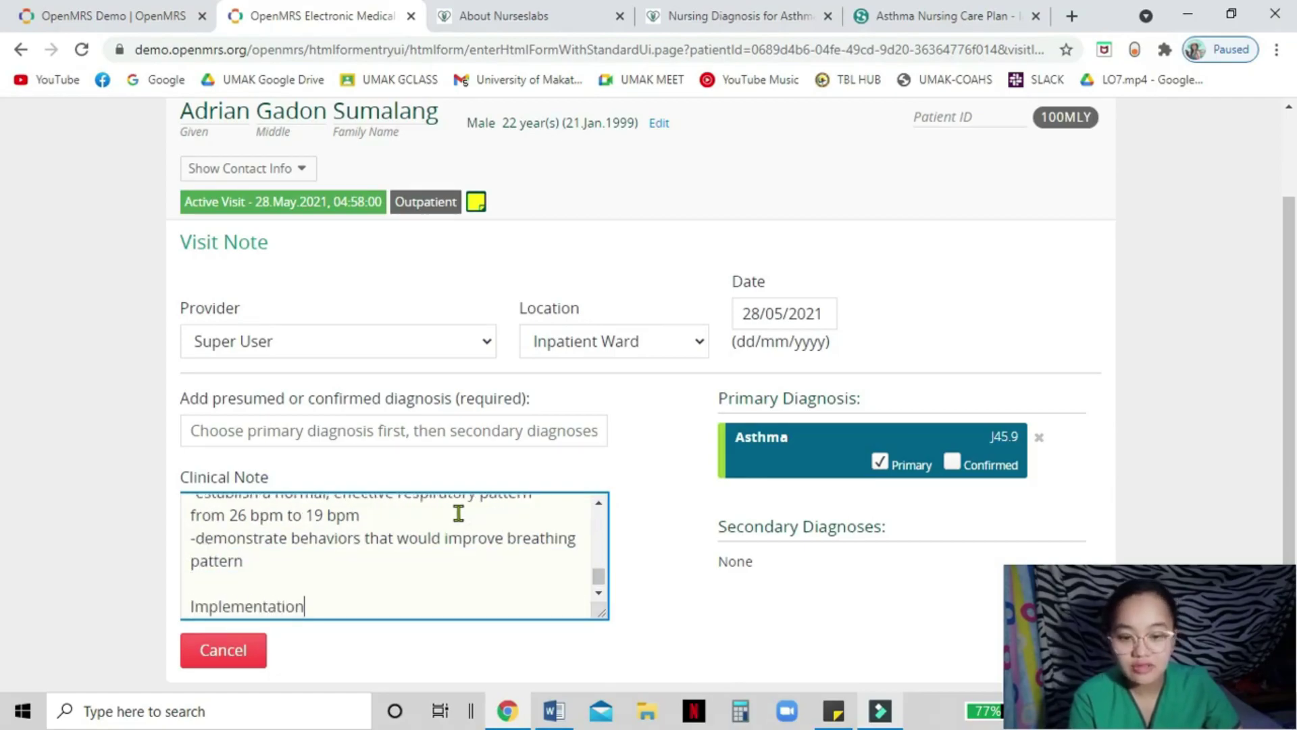
pyautogui.press('Return')
pyautogui.write("-Assess the client's vital sign")
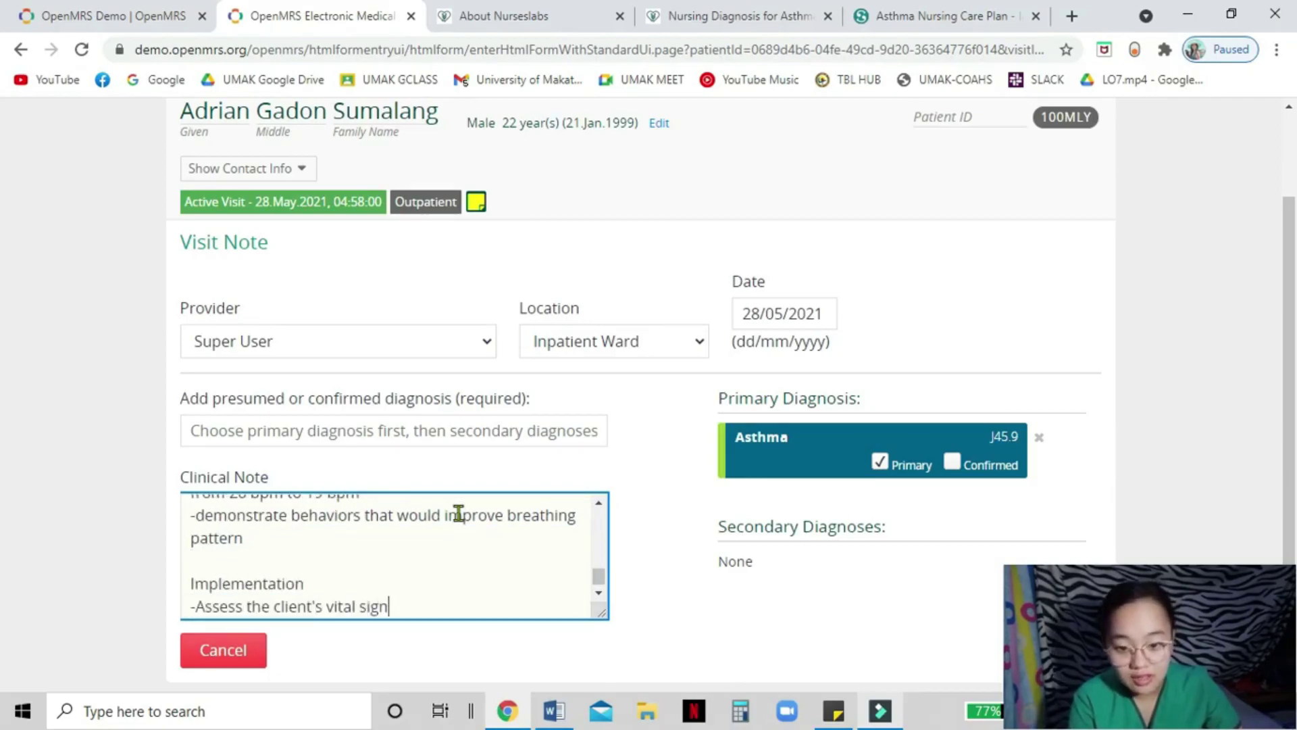
pyautogui.write('s as needed while in distress')
pyautogui.press('Return')
pyautogui.write('-As')
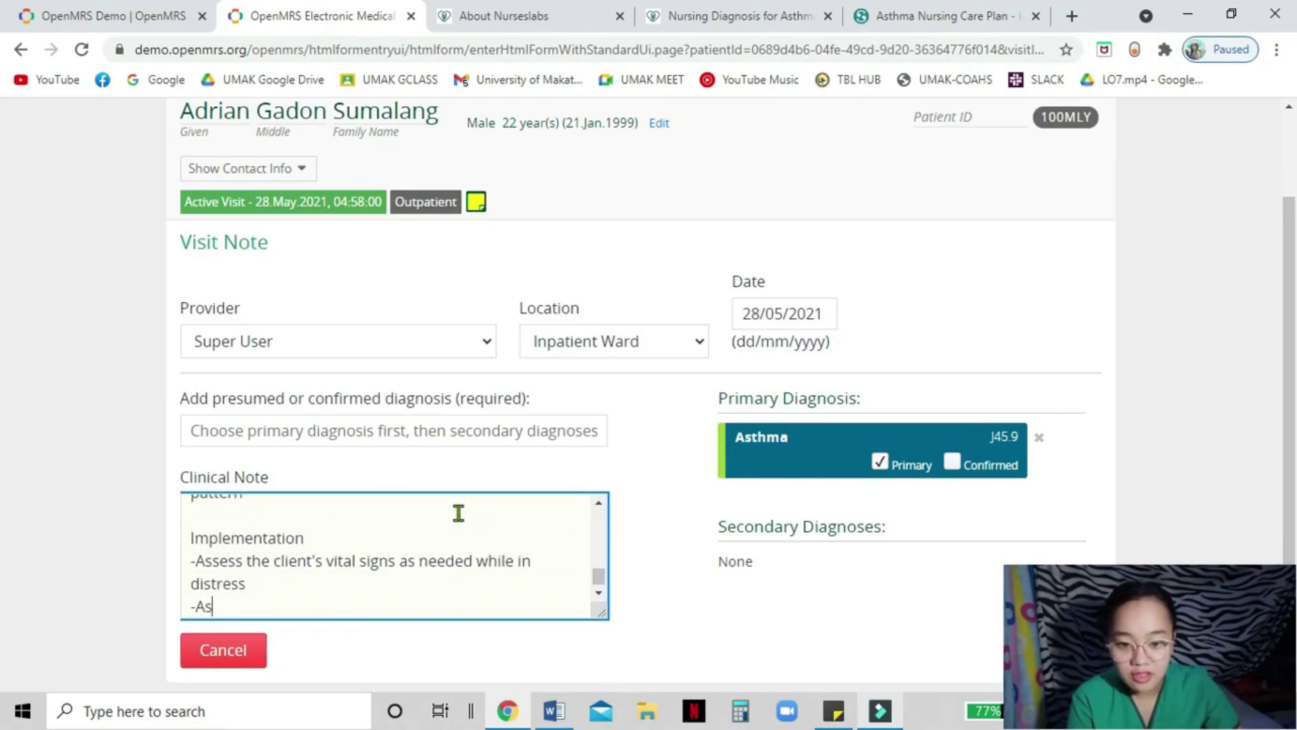
pyautogui.write('sess respiratory rate, depth and rhythm')
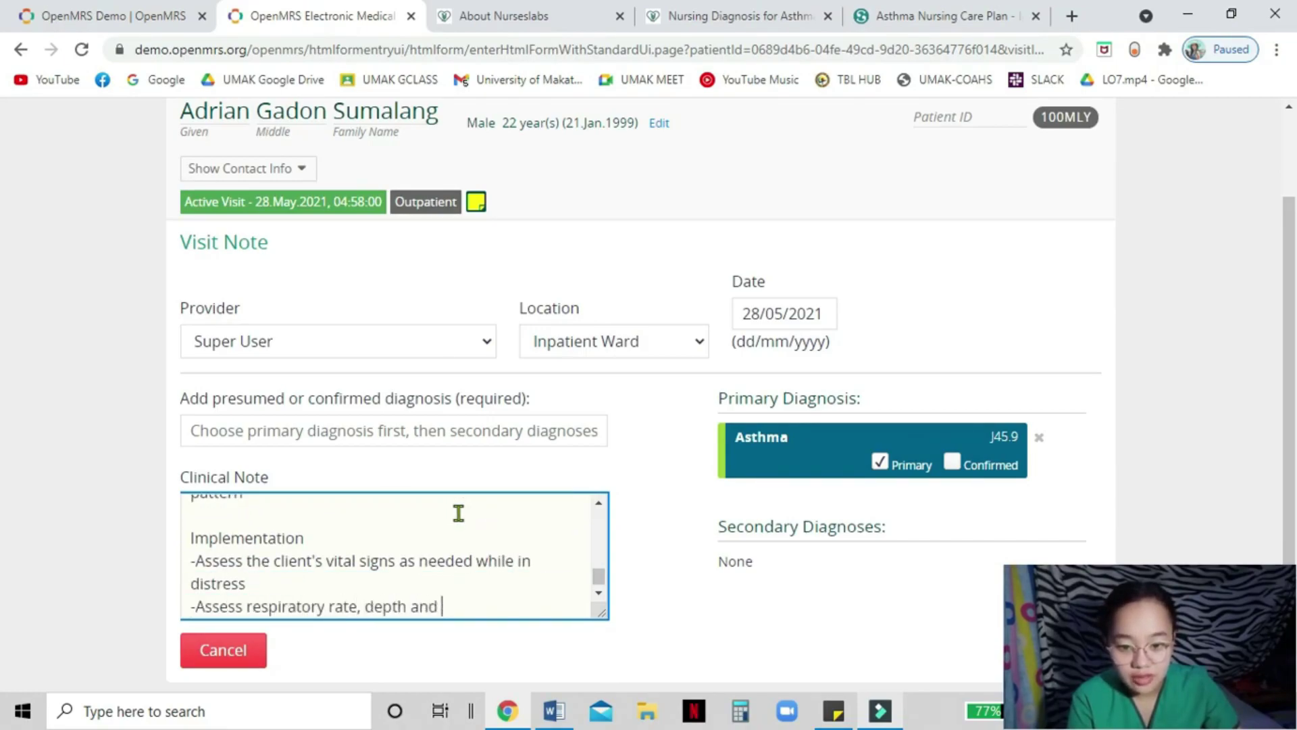
pyautogui.press('Return')
pyautogui.write("-Assess the client's level of anxiety")
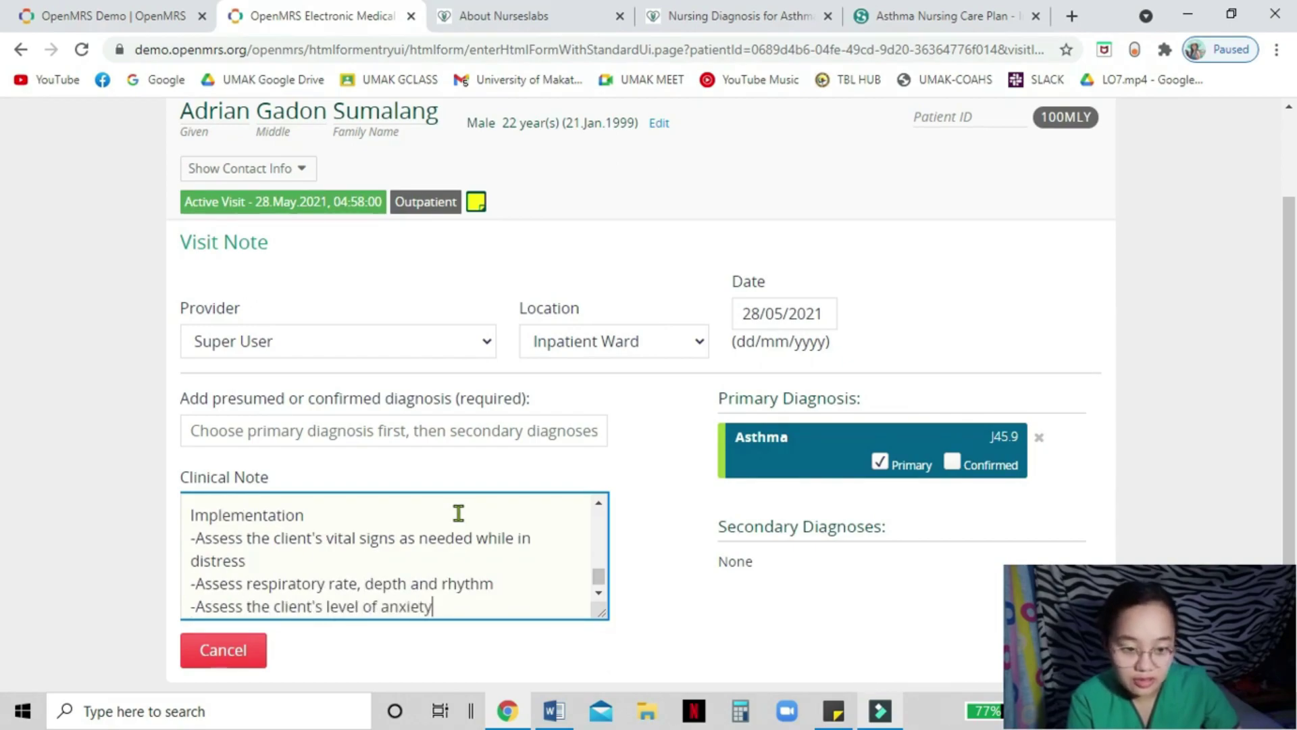
pyautogui.press('Return')
pyautogui.write('-Assess breat')
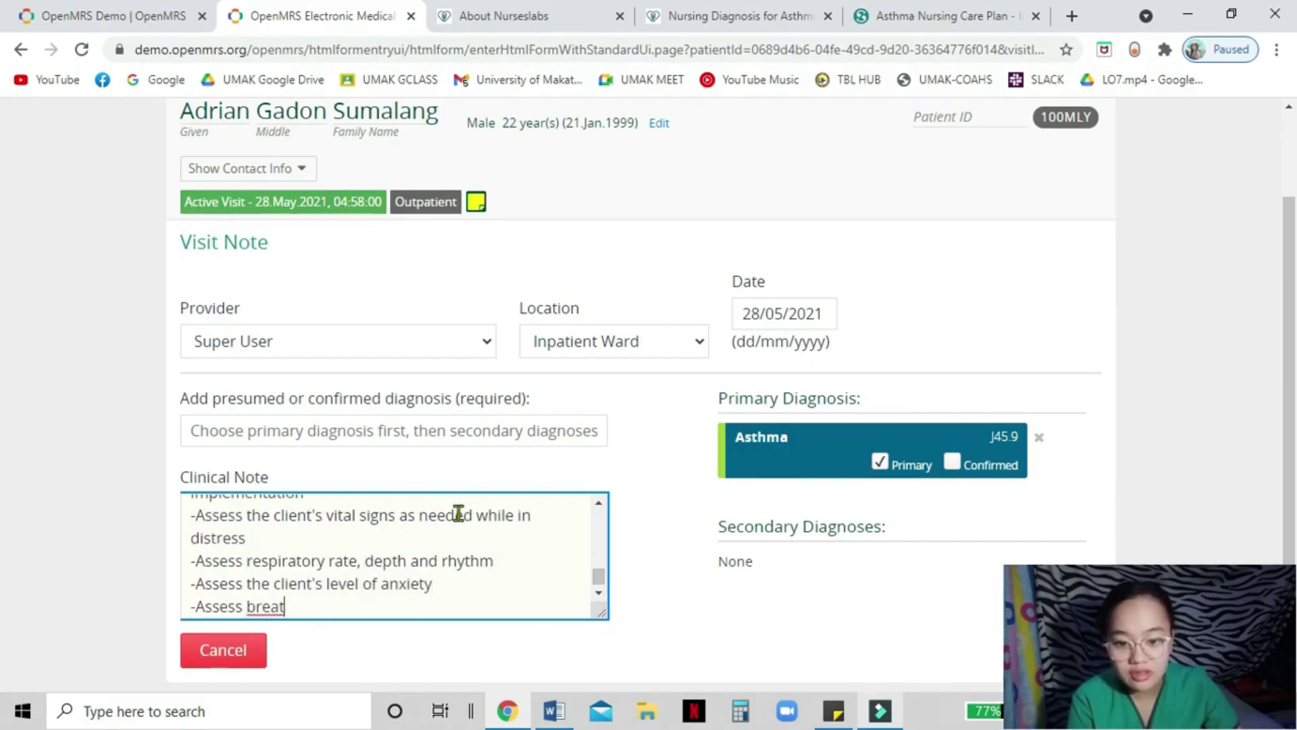
pyautogui.write('h sounds and adventitious sounds such as wheezes')
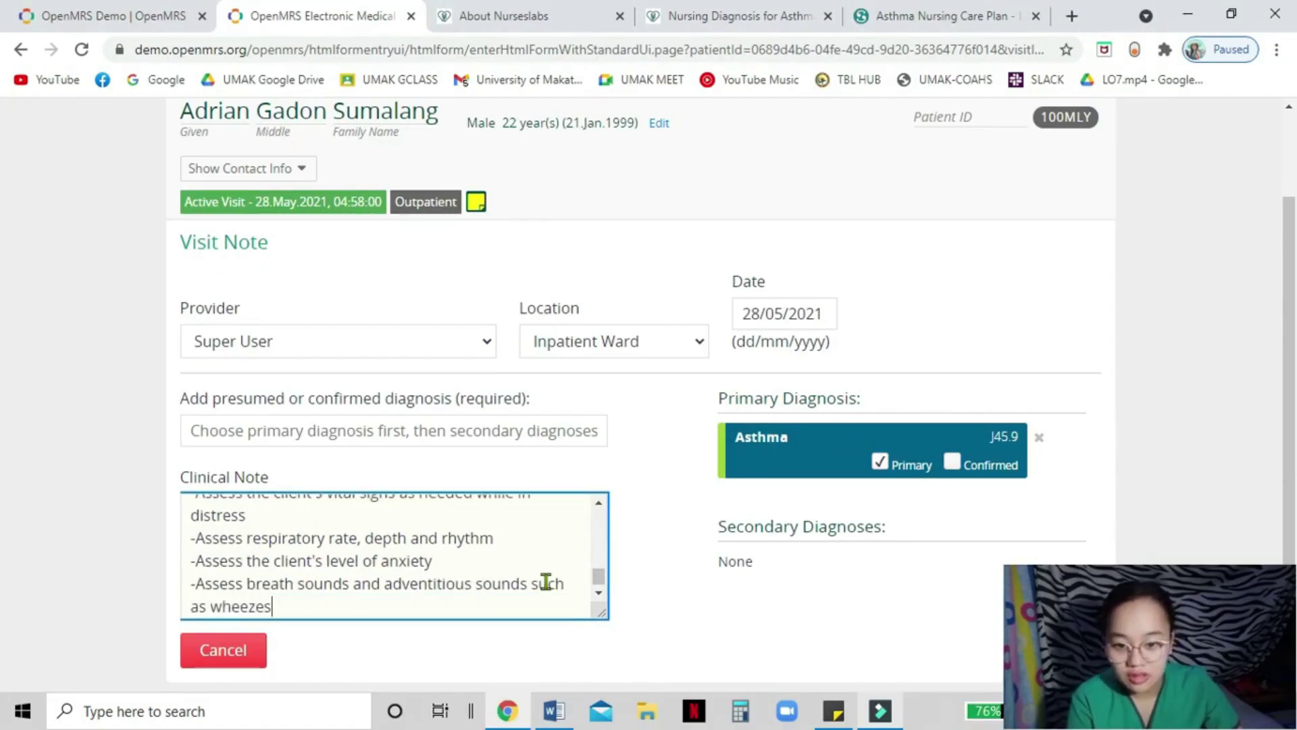
pyautogui.press('Return')
pyautogui.write('-mo')
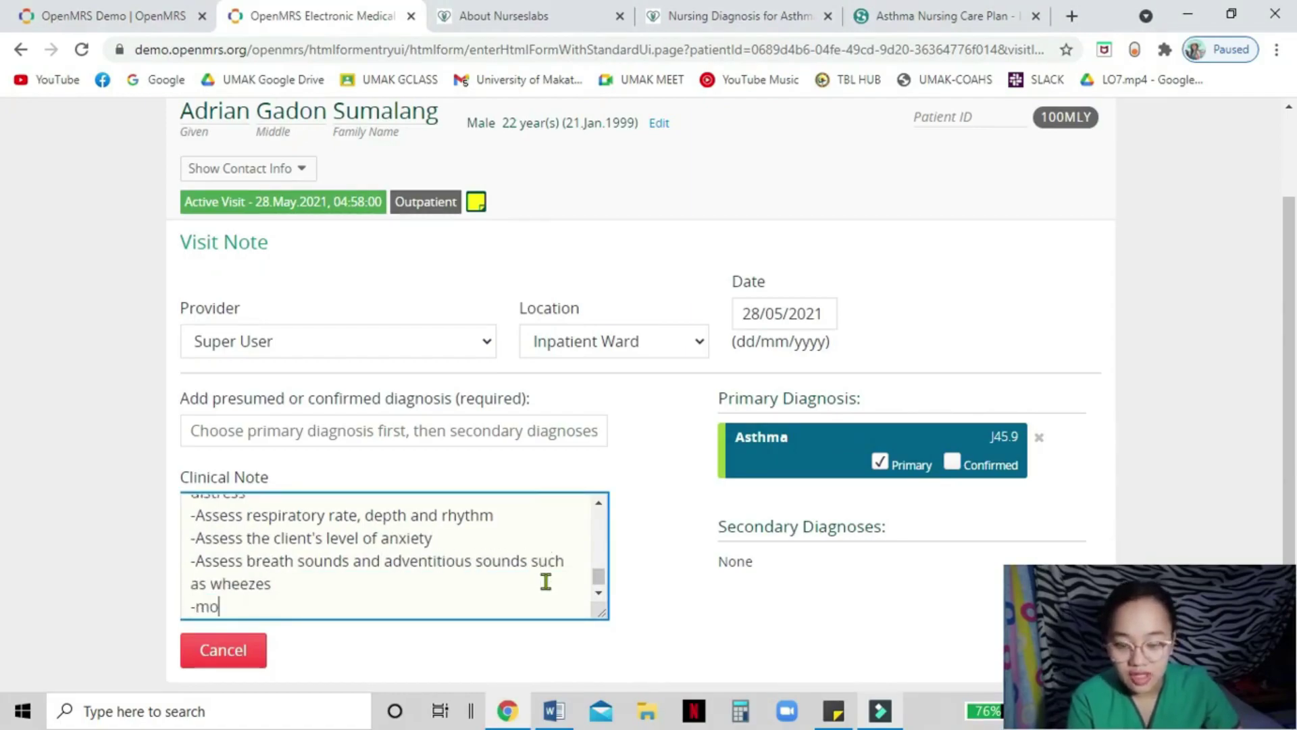
pyautogui.write('nitor oxygen saturation')
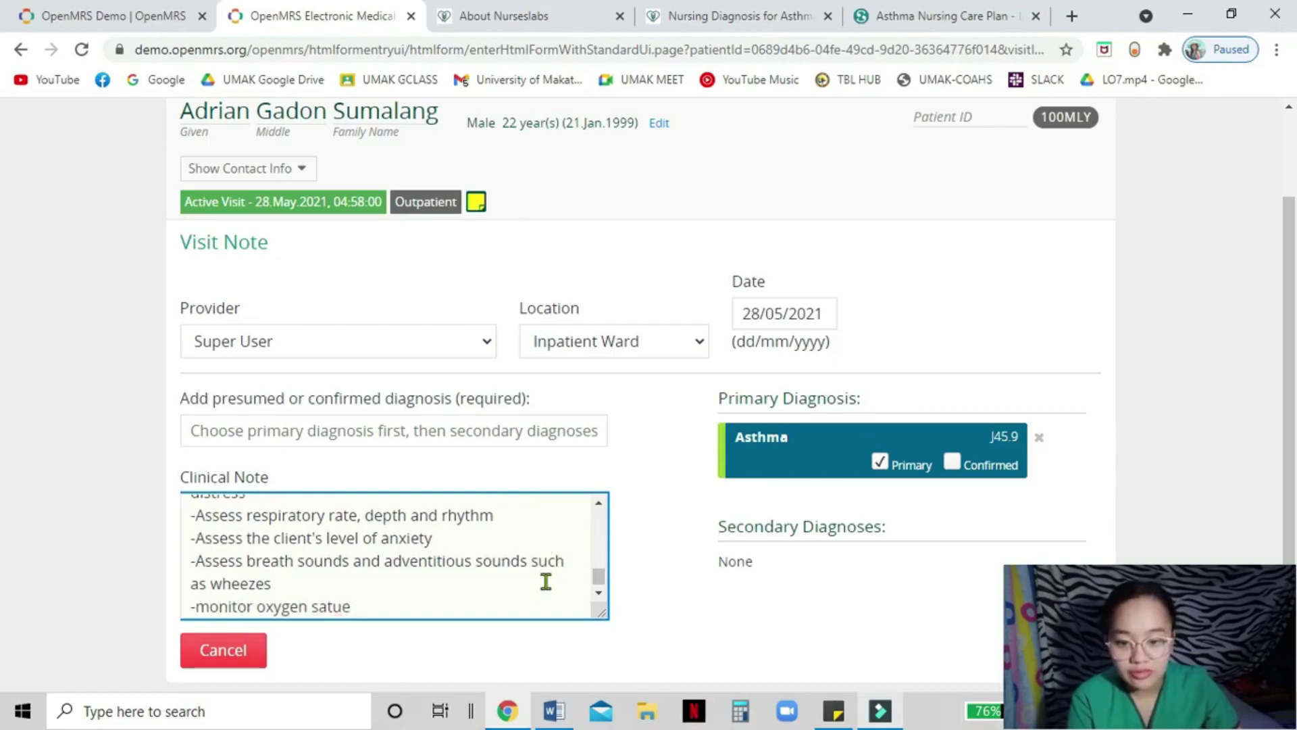
# - List interventions on rest, head elevation, breathing exercises, fluids, environmental factors and bronchodilators
pyautogui.press('Return')
pyautogui.write('-Plan for periods of rest between activities')
pyautogui.press('Return')
pyautogui.write('-Elevate the head o')
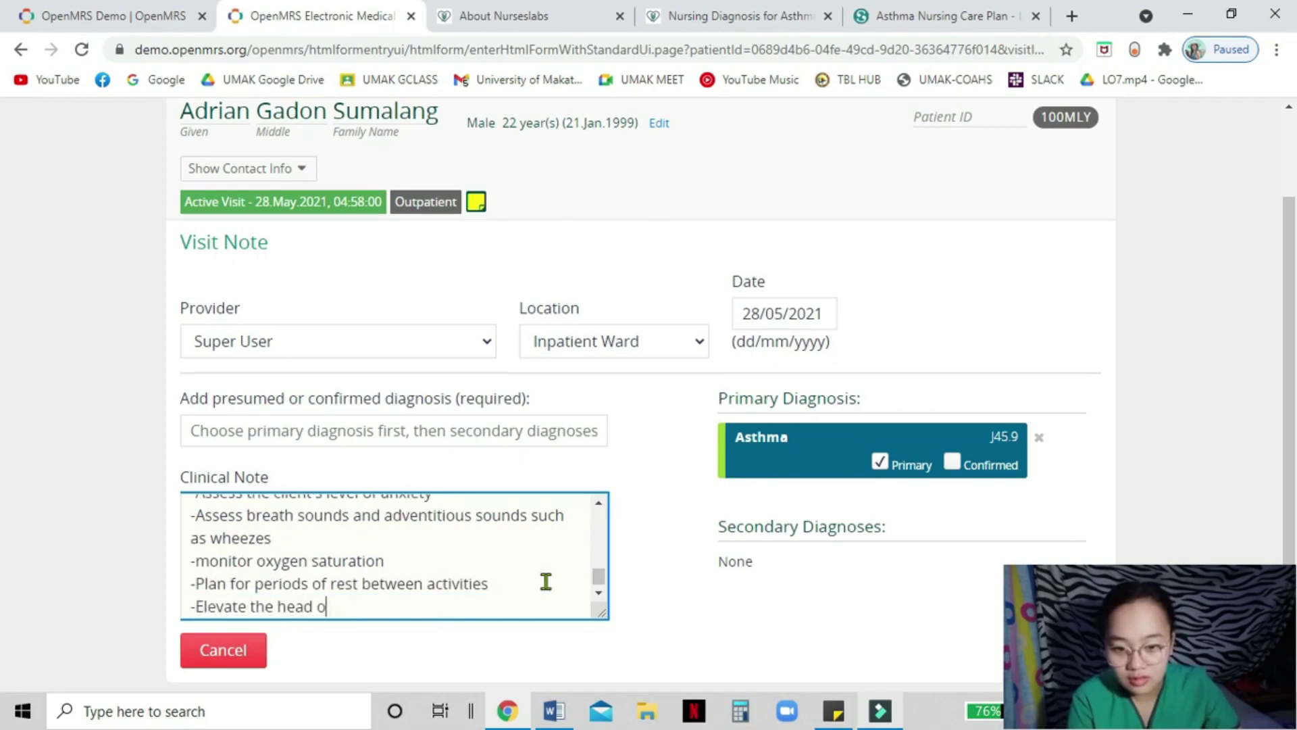
pyautogui.write('f the bed and change position of ')
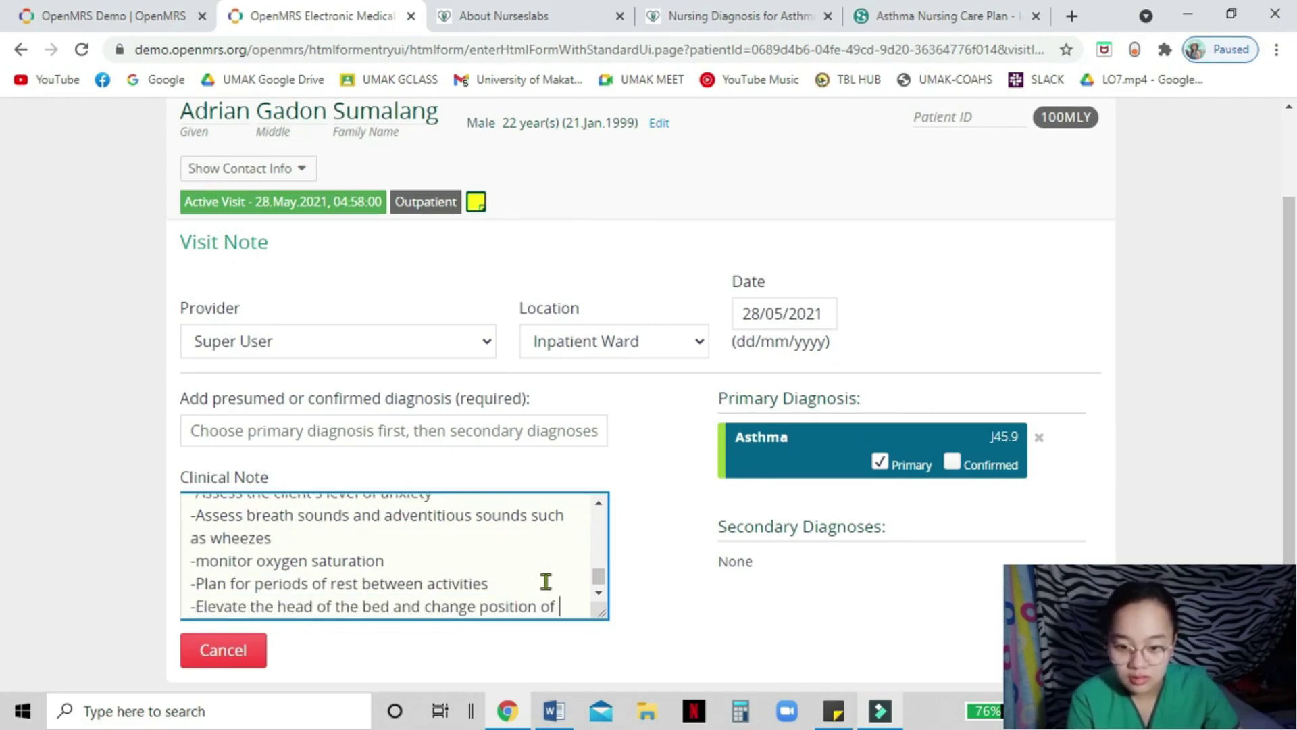
pyautogui.write('the patient every 2 hours')
pyautogui.press('Return')
pyautogui.write('-Encourage deep breathing ')
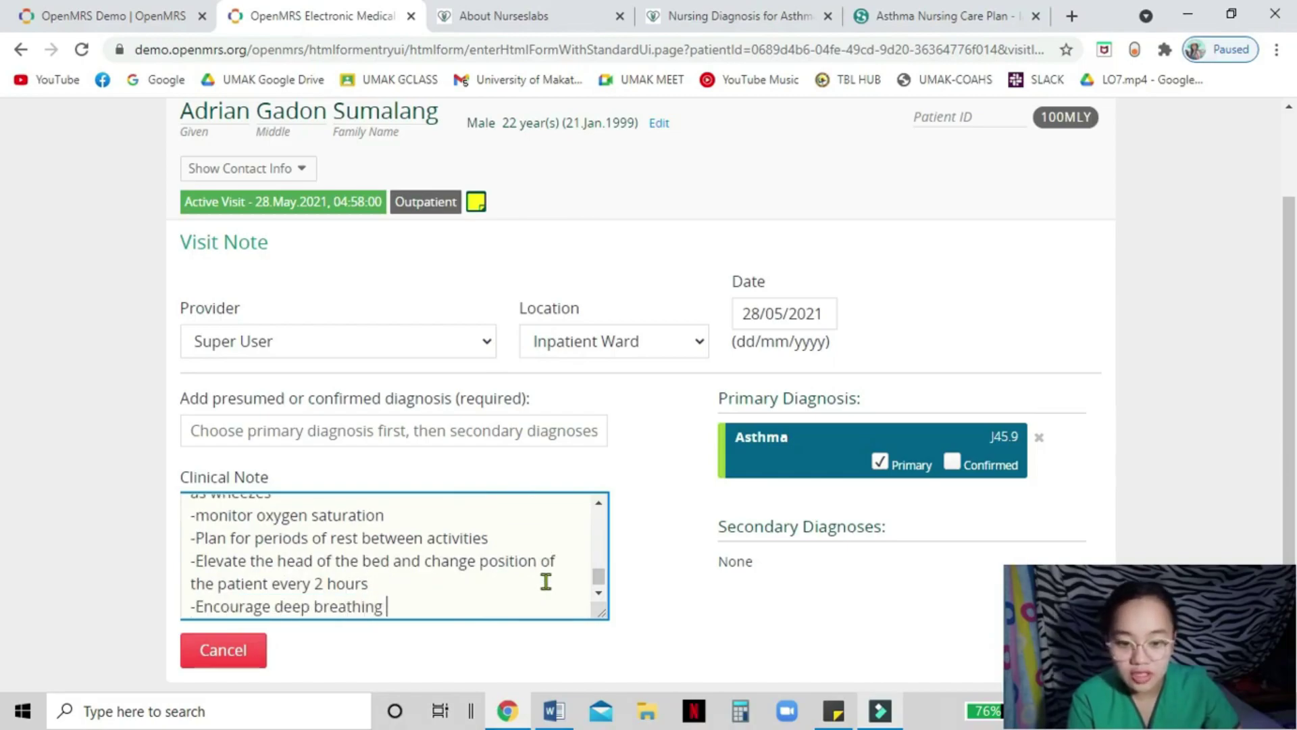
pyautogui.write('and coughing exercises')
pyautogui.press('Return')
pyautogui.write('-Encourage slower/deeper respirations, use of pursed-lip technique')
pyautogui.press('Return')
pyautogui.write('-encourage ')
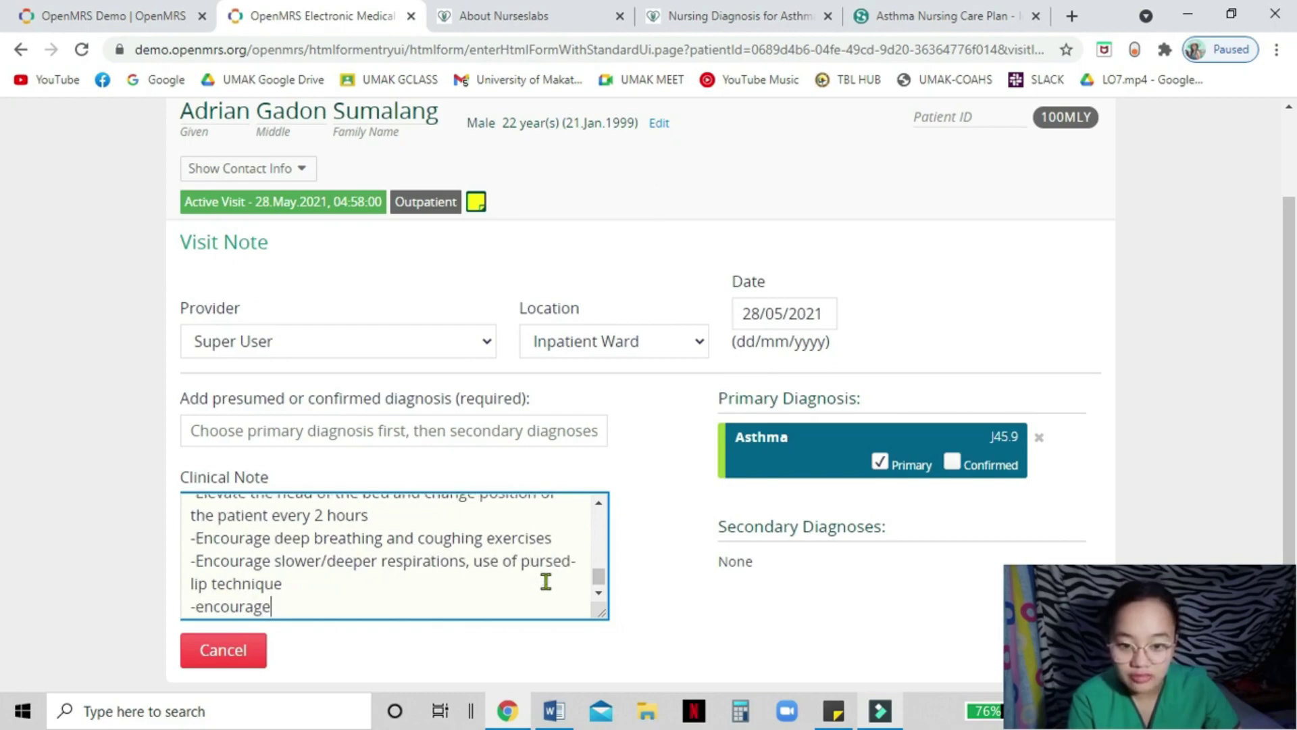
pyautogui.write('increase in fluid intake')
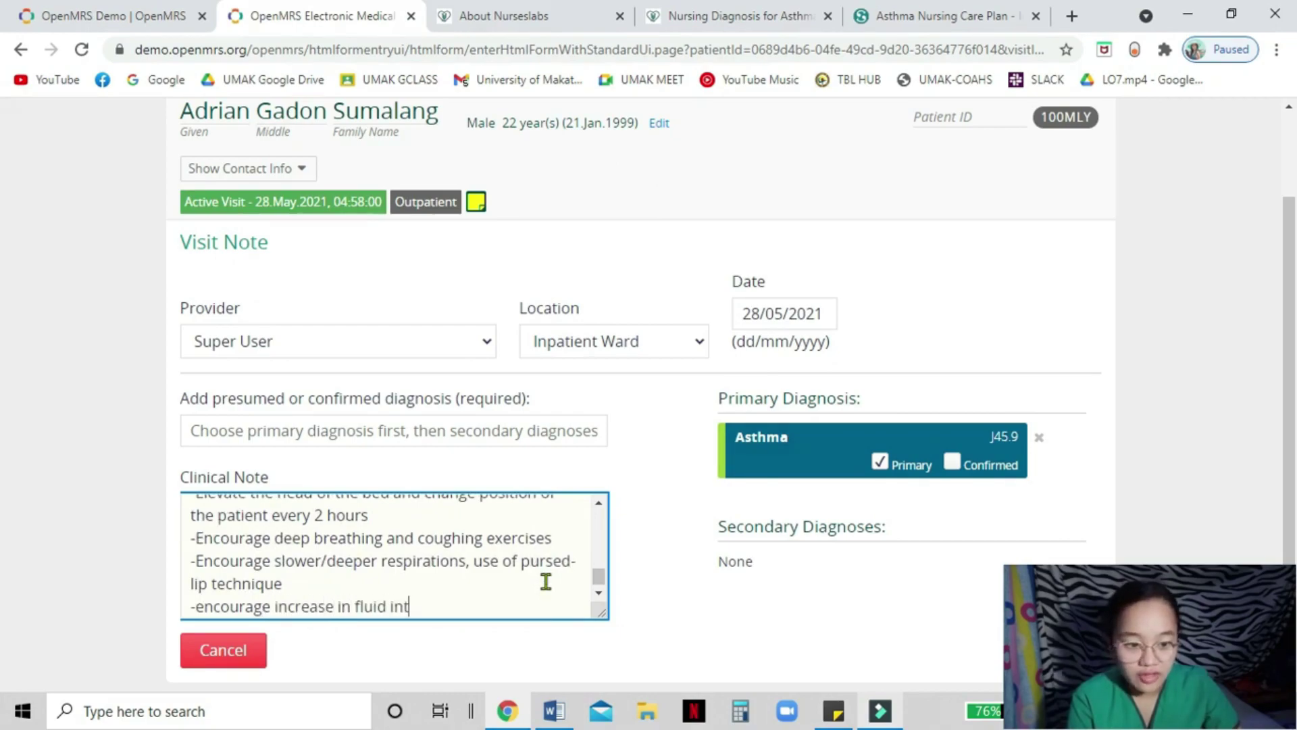
pyautogui.press('Return')
pyautogui.write('-advise the patient about the environmental ca')
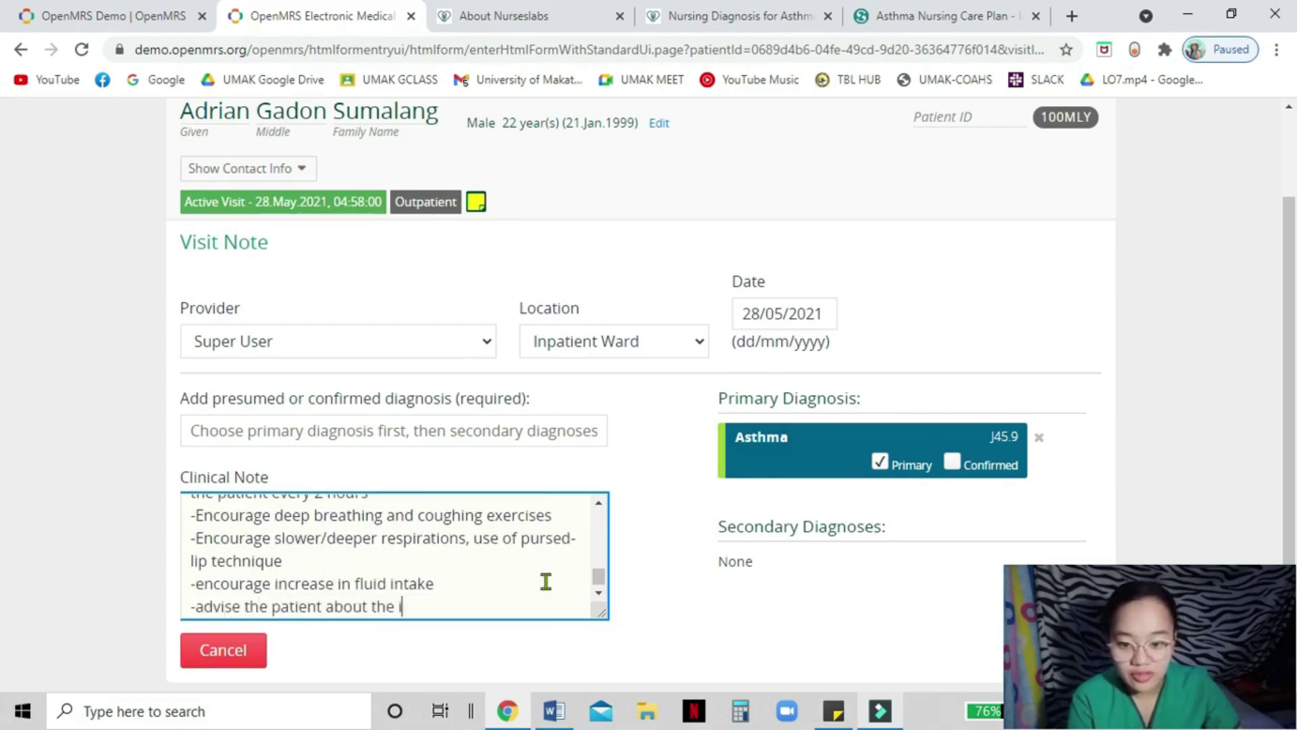
pyautogui.press('BackSpace')
pyautogui.press('BackSpace')
pyautogui.press('BackSpace')
pyautogui.press('BackSpace')
pyautogui.press('BackSpace')
pyautogui.press('BackSpace')
pyautogui.press('BackSpace')
pyautogui.press('BackSpace')
pyautogui.press('BackSpace')
pyautogui.press('BackSpace')
pyautogui.press('BackSpace')
pyautogui.press('BackSpace')
pyautogui.press('BackSpace')
pyautogui.press('BackSpace')
pyautogui.press('BackSpace')
pyautogui.press('BackSpace')
pyautogui.write('environmental factors')
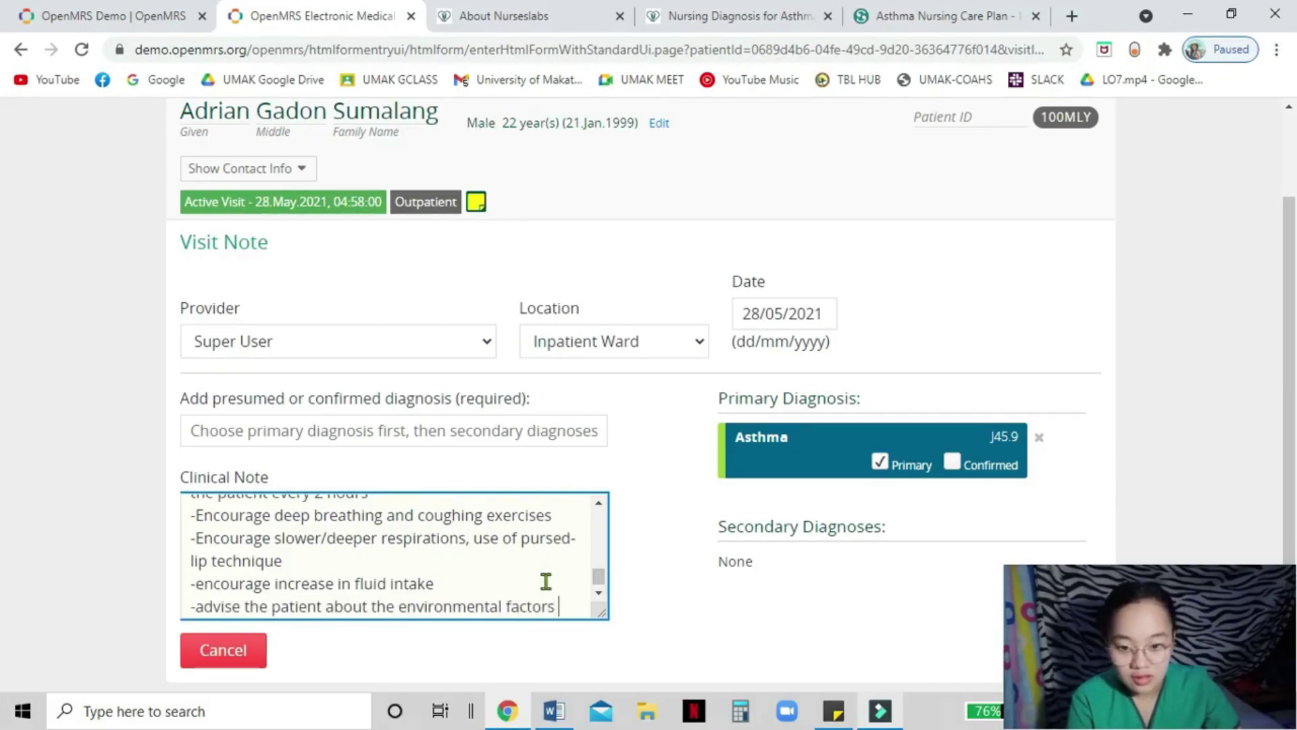
pyautogui.press('Return')
pyautogui.write('-admin')
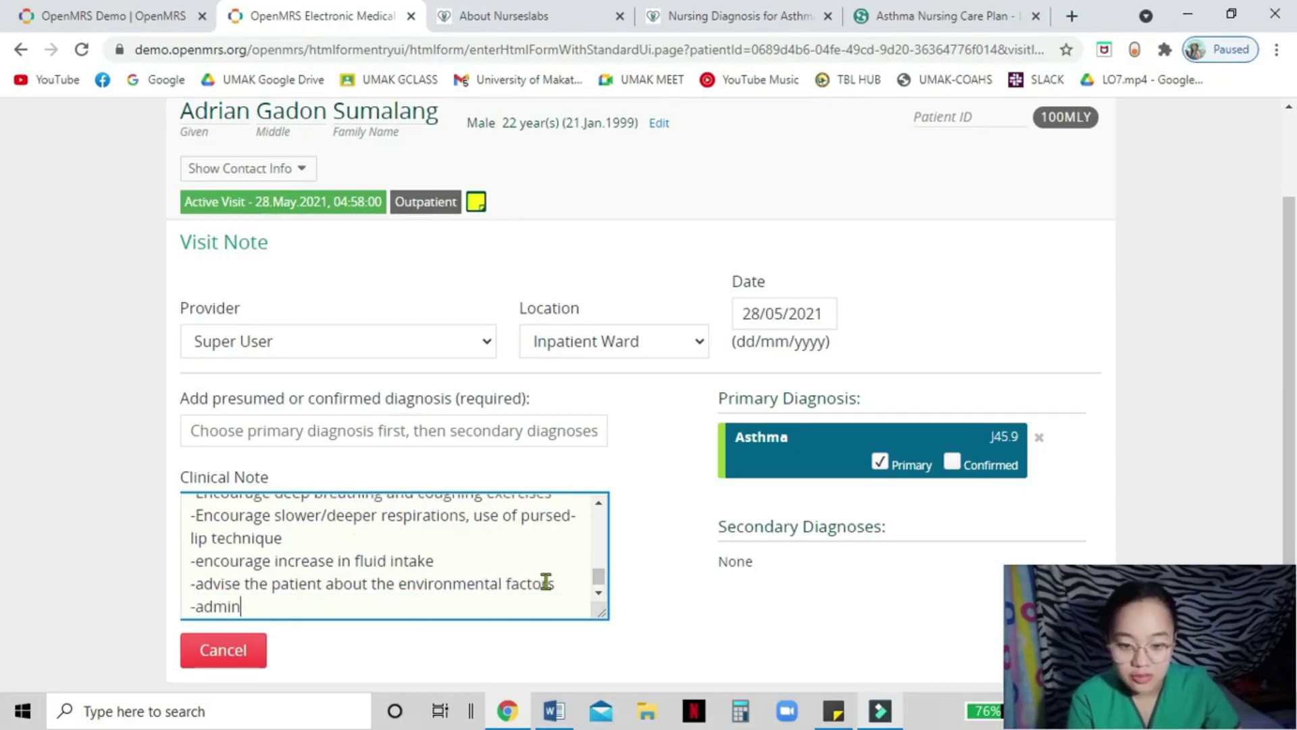
pyautogui.write('ister medication such as bronc')
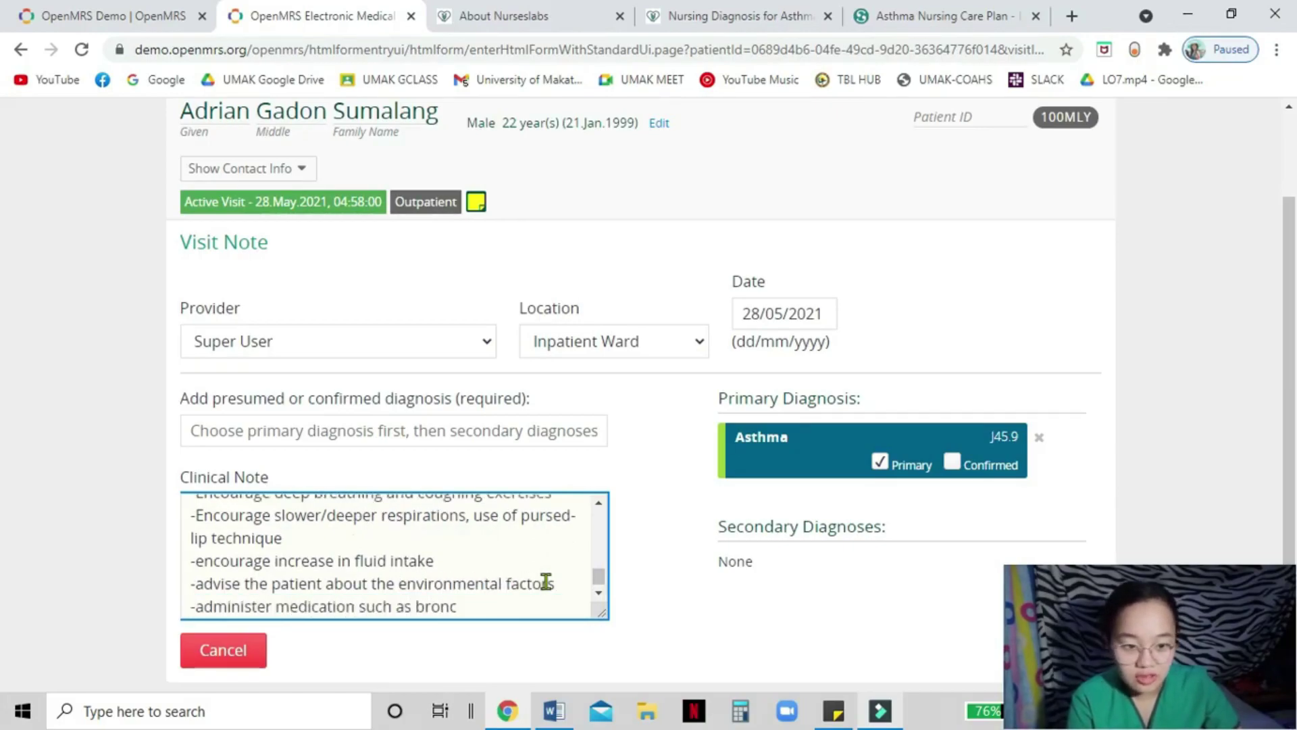
pyautogui.write('hodilators as ordered')
pyautogui.press('Return')
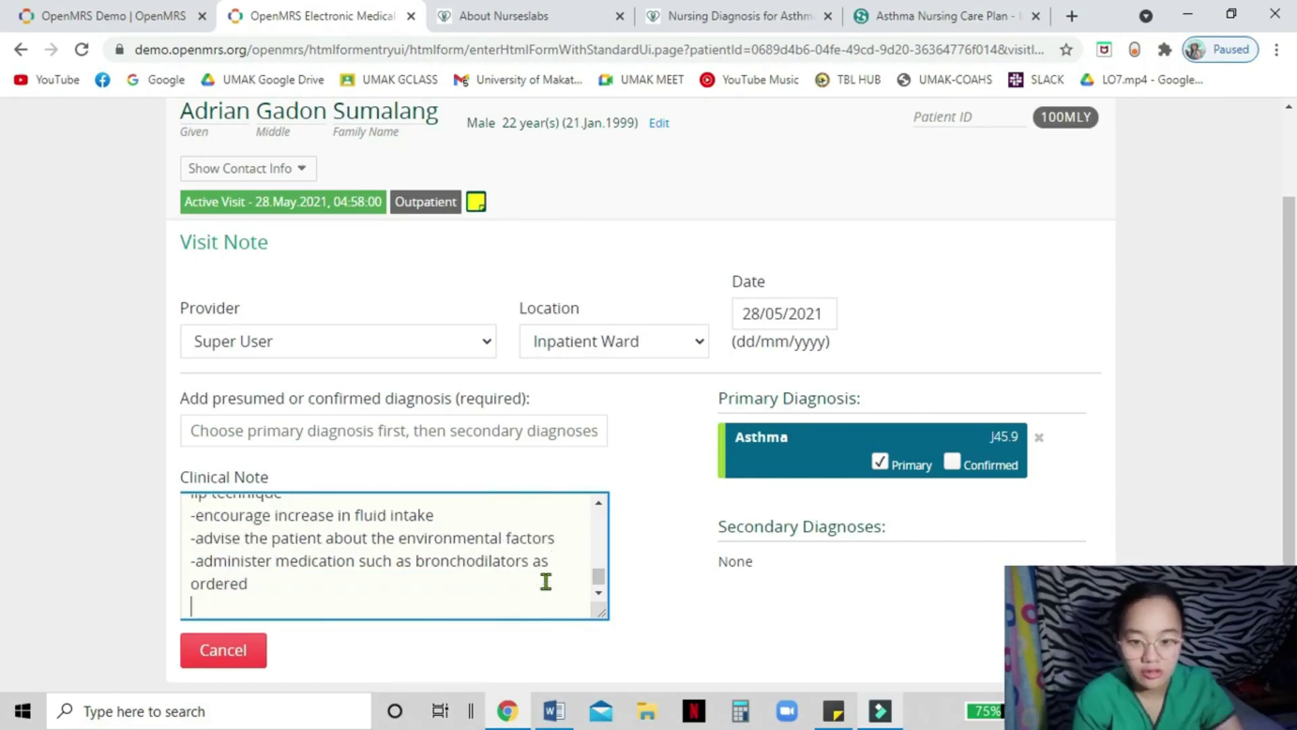
pyautogui.press('Return')
# - Write the Evaluation stating the goal was met after 8 hours of nursing intervention
pyautogui.write('Evaluation:')
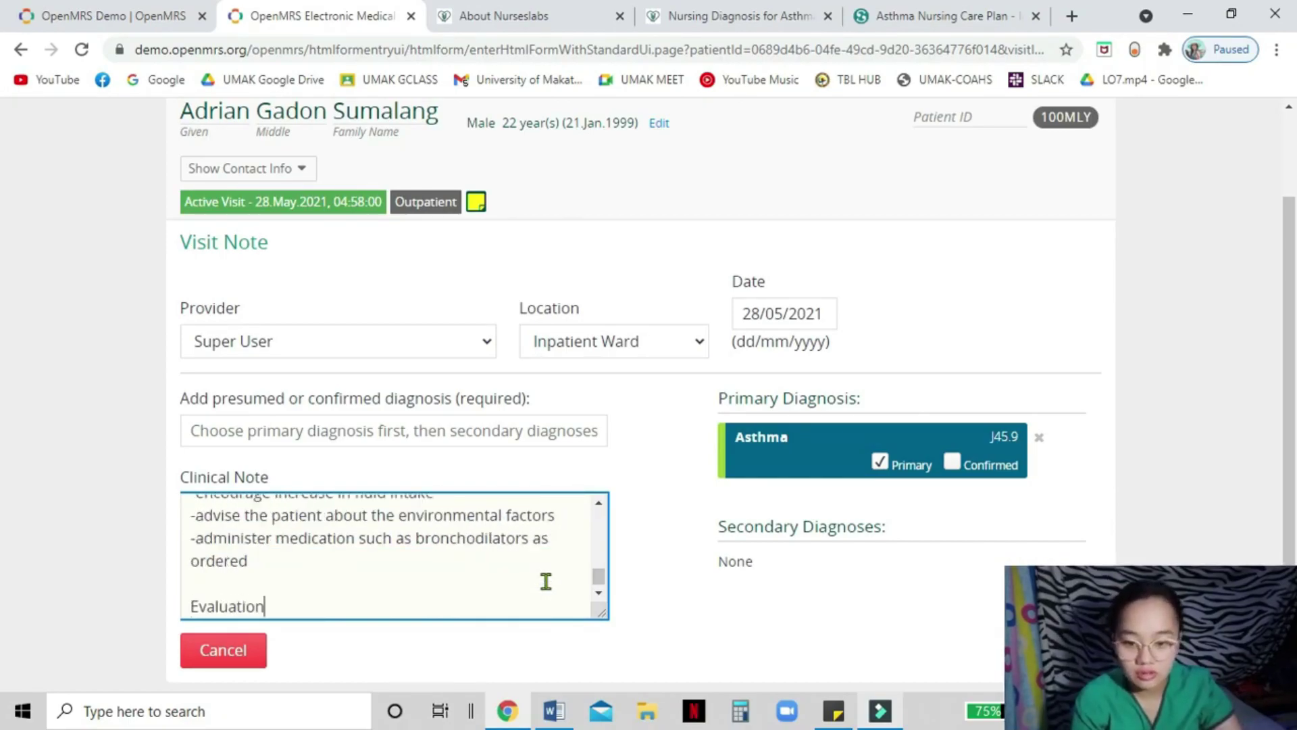
pyautogui.press('Return')
pyautogui.write('Goal was met, afe')
pyautogui.press('BackSpace')
pyautogui.write('ter 8 hours of nu')
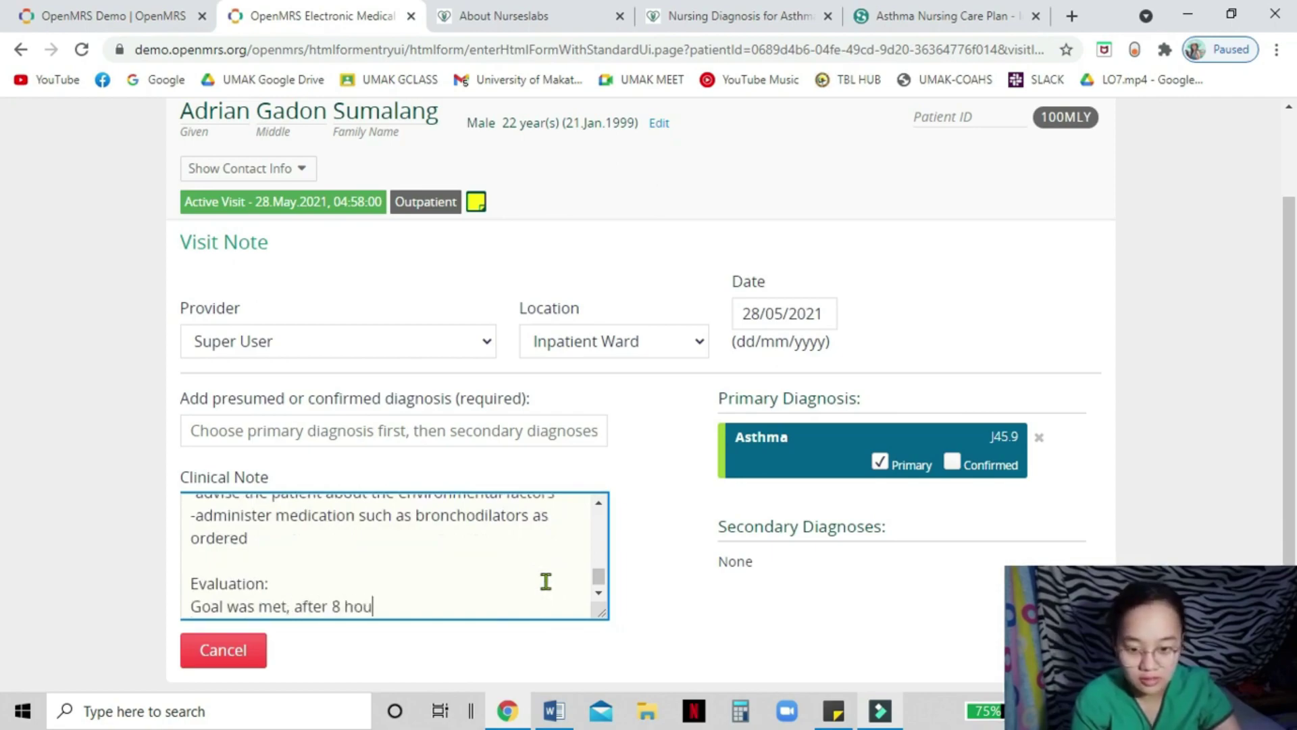
pyautogui.write('ntion')
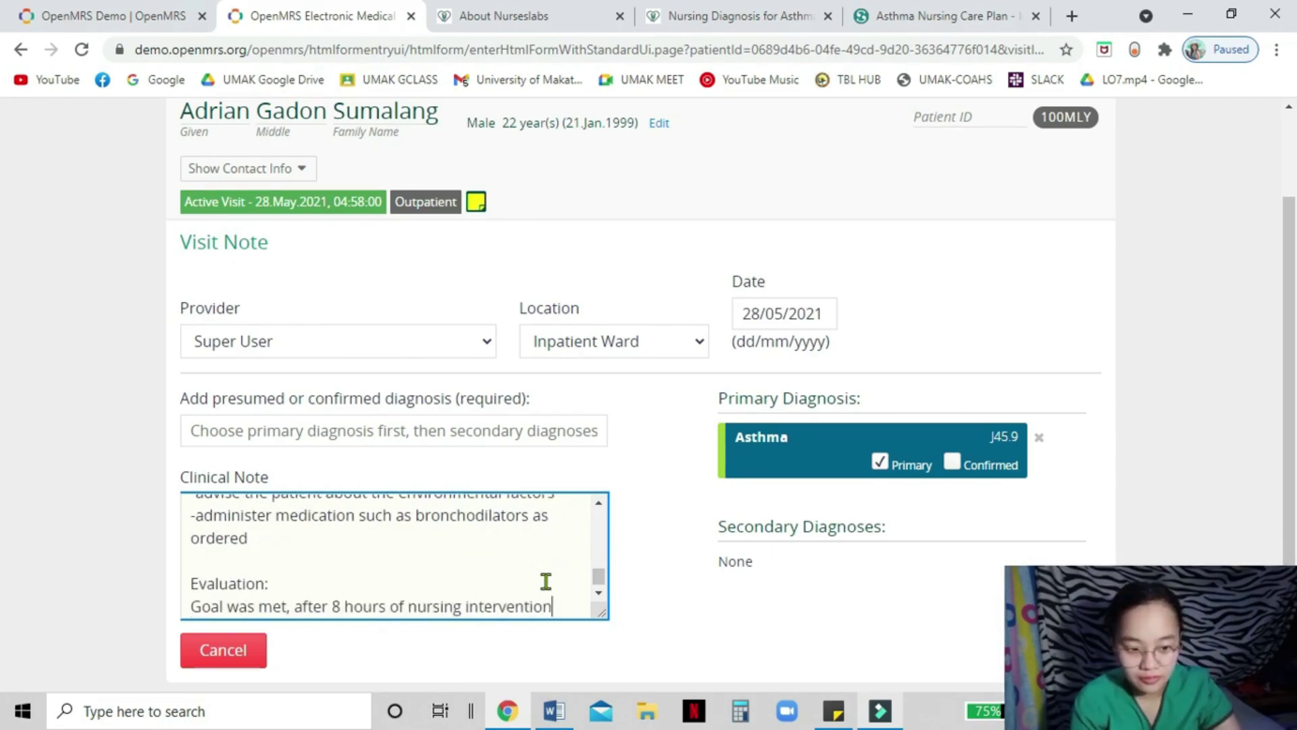
pyautogui.write(", the goal was as evidenced by the patient's established norm")
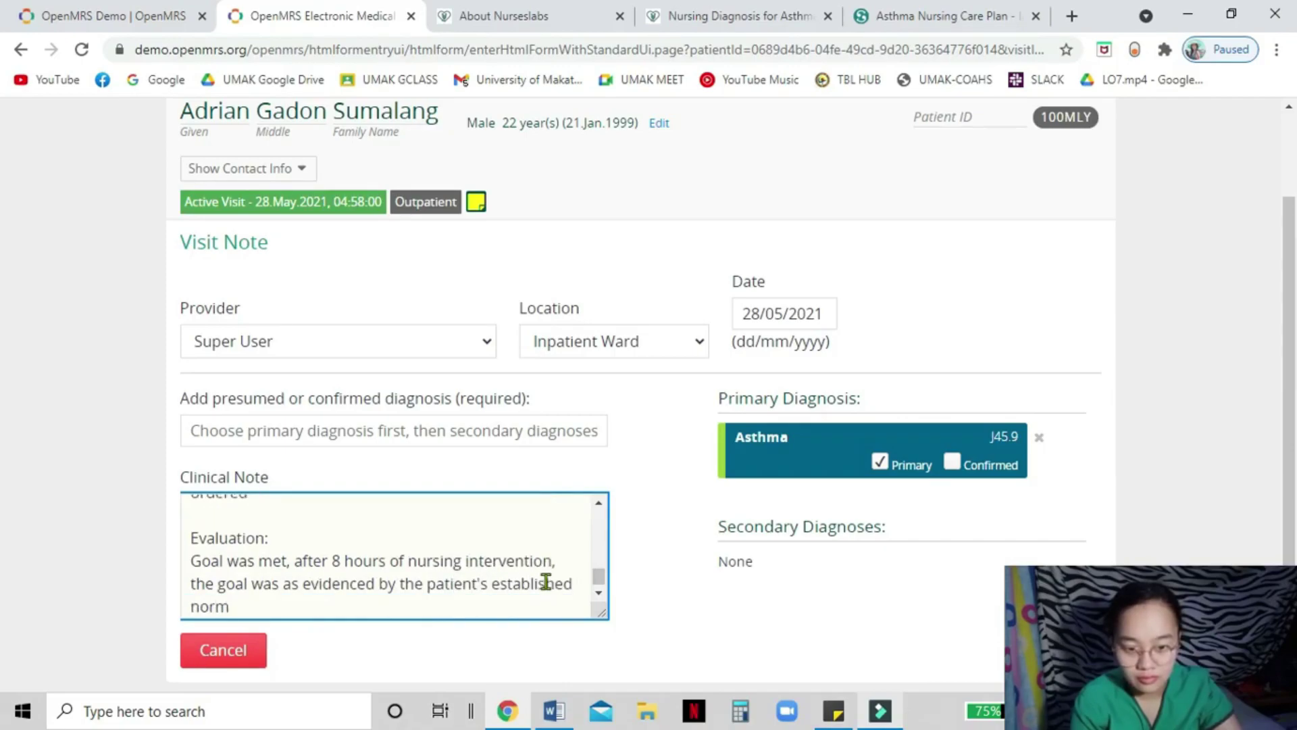
pyautogui.write('al, effective respiratory pa')
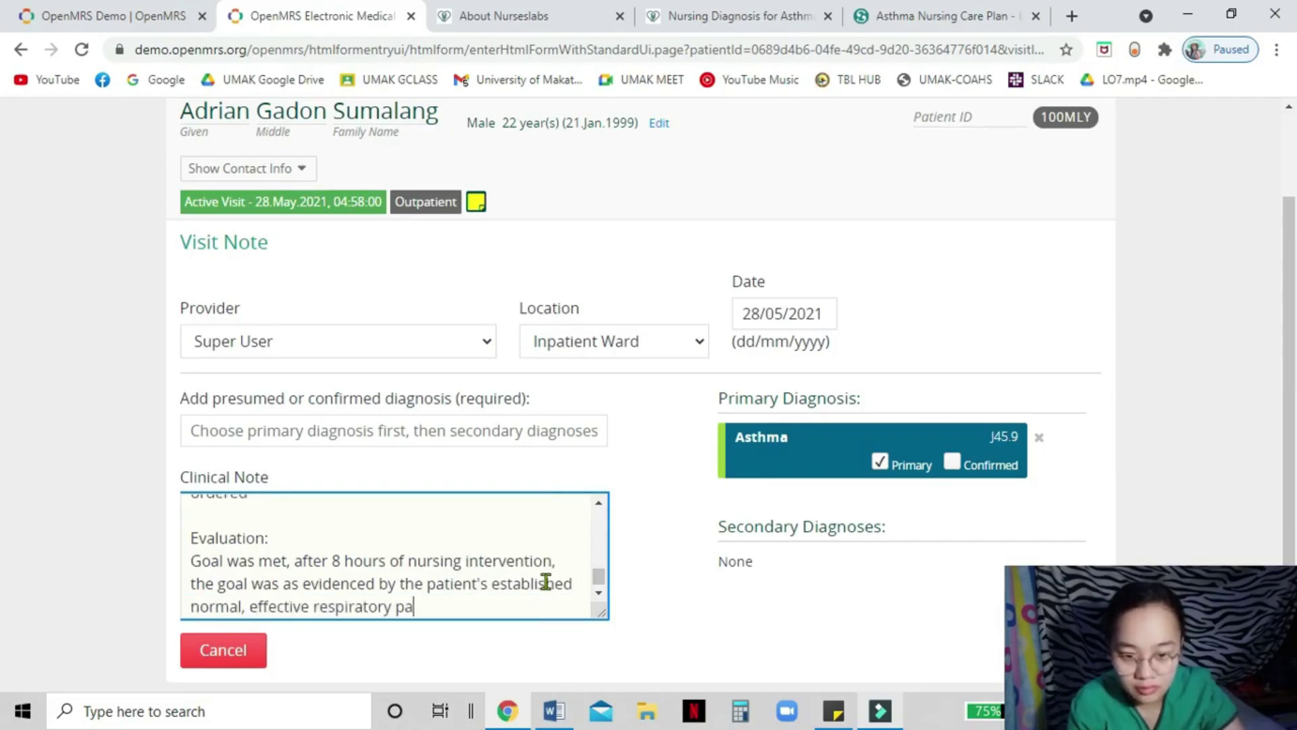
pyautogui.write('ttern from 26 bpm to 19')
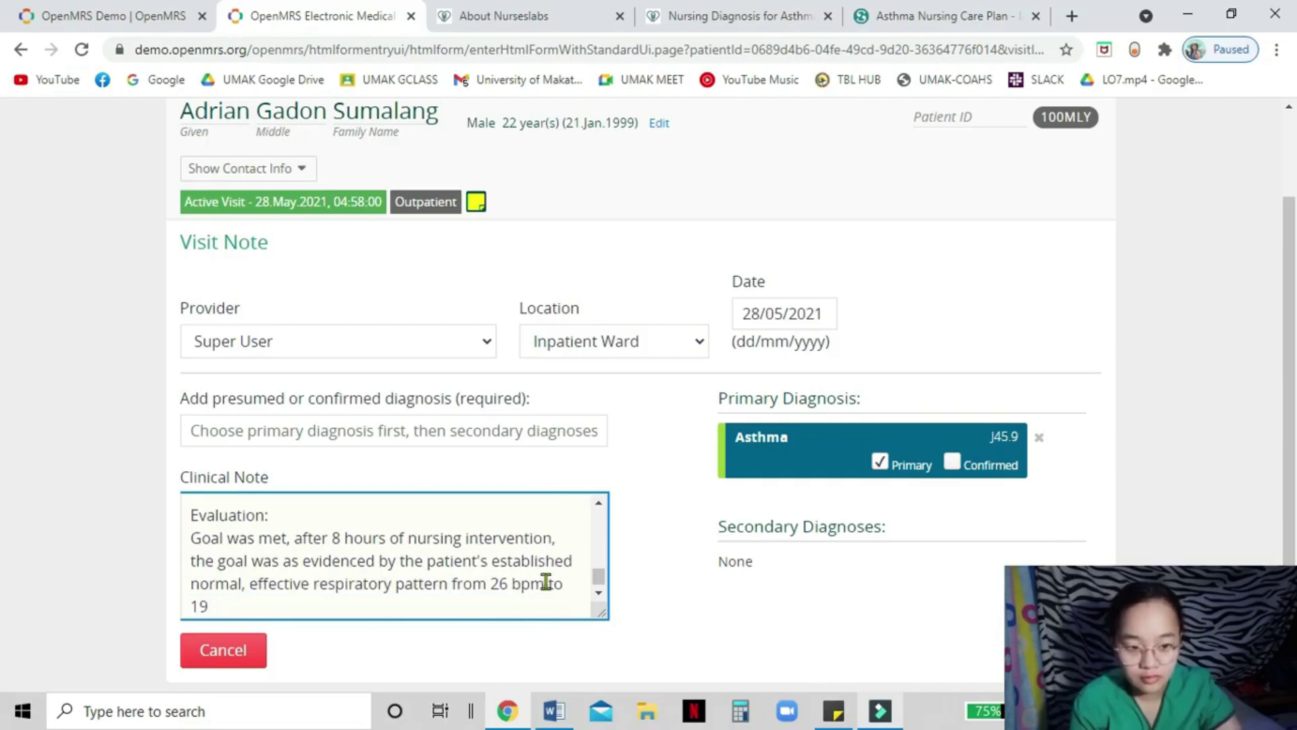
pyautogui.write(' bpm and demonstray')
pyautogui.write('ed behaviors that improved ')
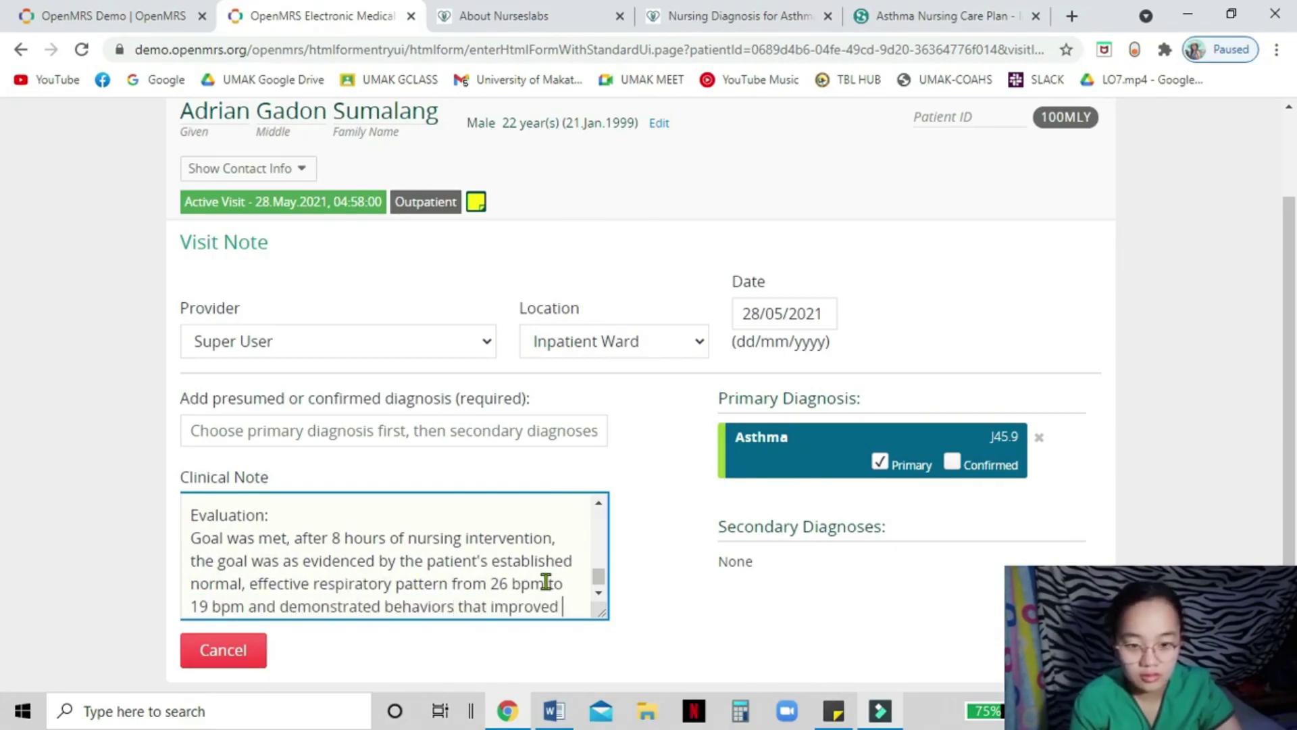
pyautogui.write('breathing patter.')
# - Mark the Asthma diagnosis as confirmed
pyautogui.click(952, 462)
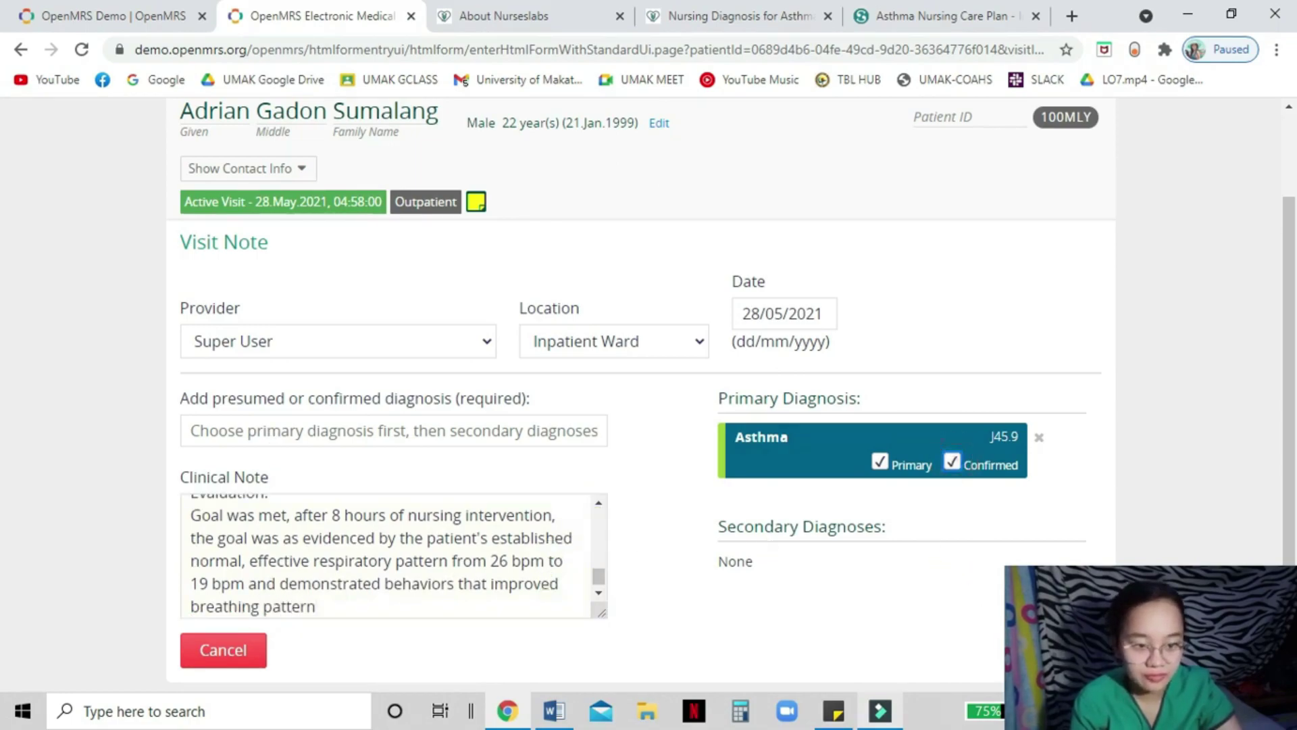
pyautogui.scroll(3, 420, 593)
pyautogui.scroll(-4, 420, 594)
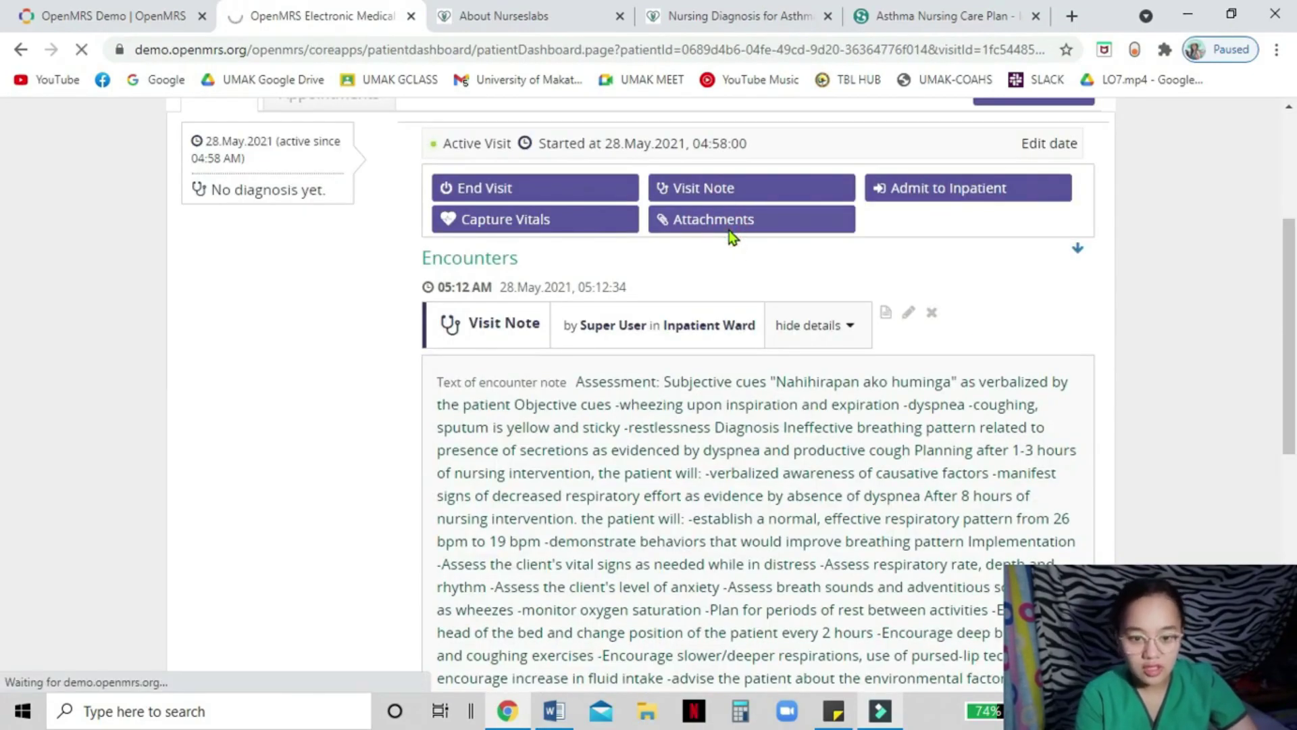
# - Admit the patient to the Inpatient Ward through the admission form
pyautogui.click(730, 234)
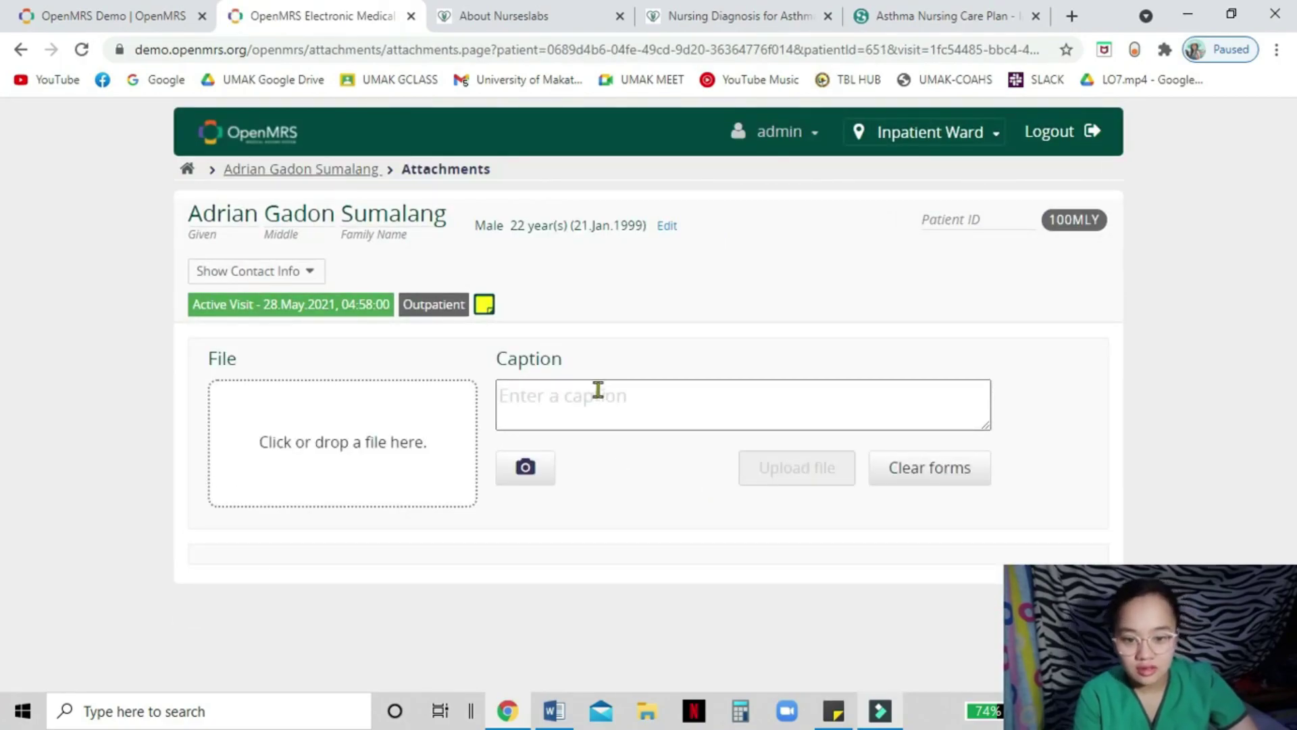
pyautogui.click(20, 50)
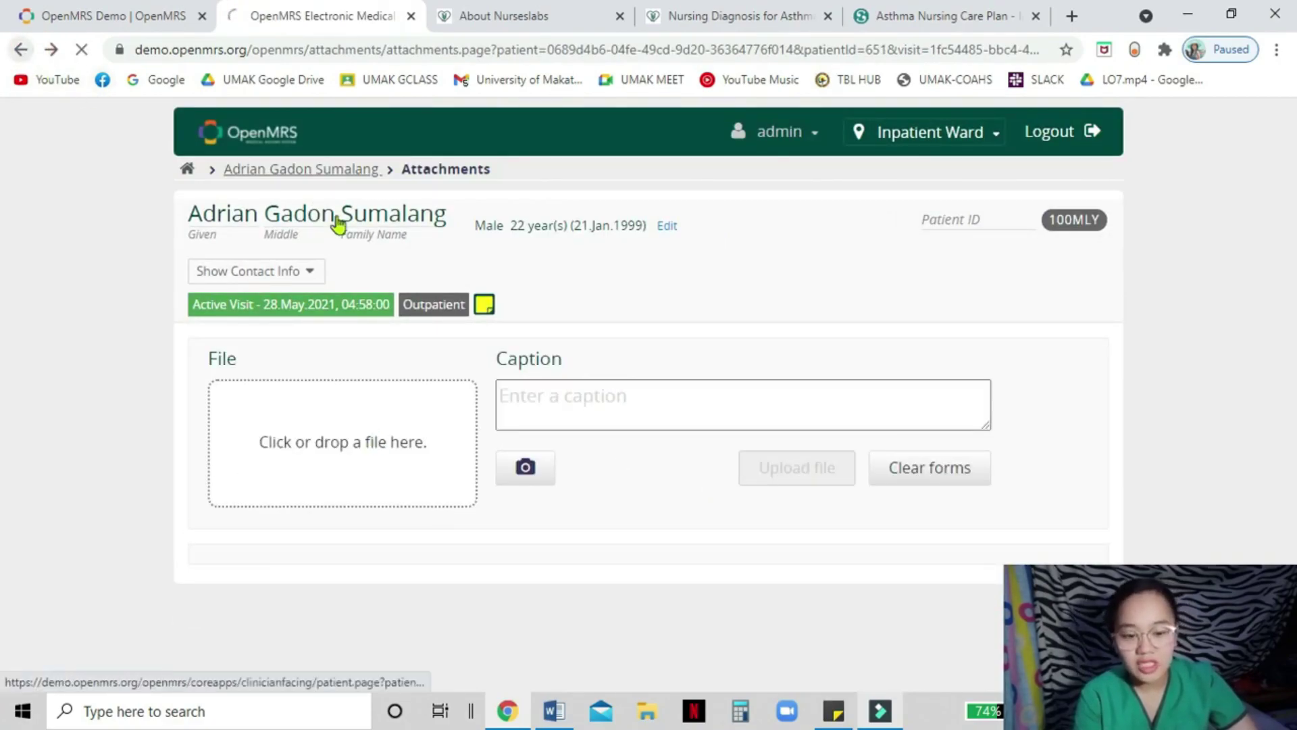
pyautogui.click(1021, 348)
pyautogui.click(294, 583)
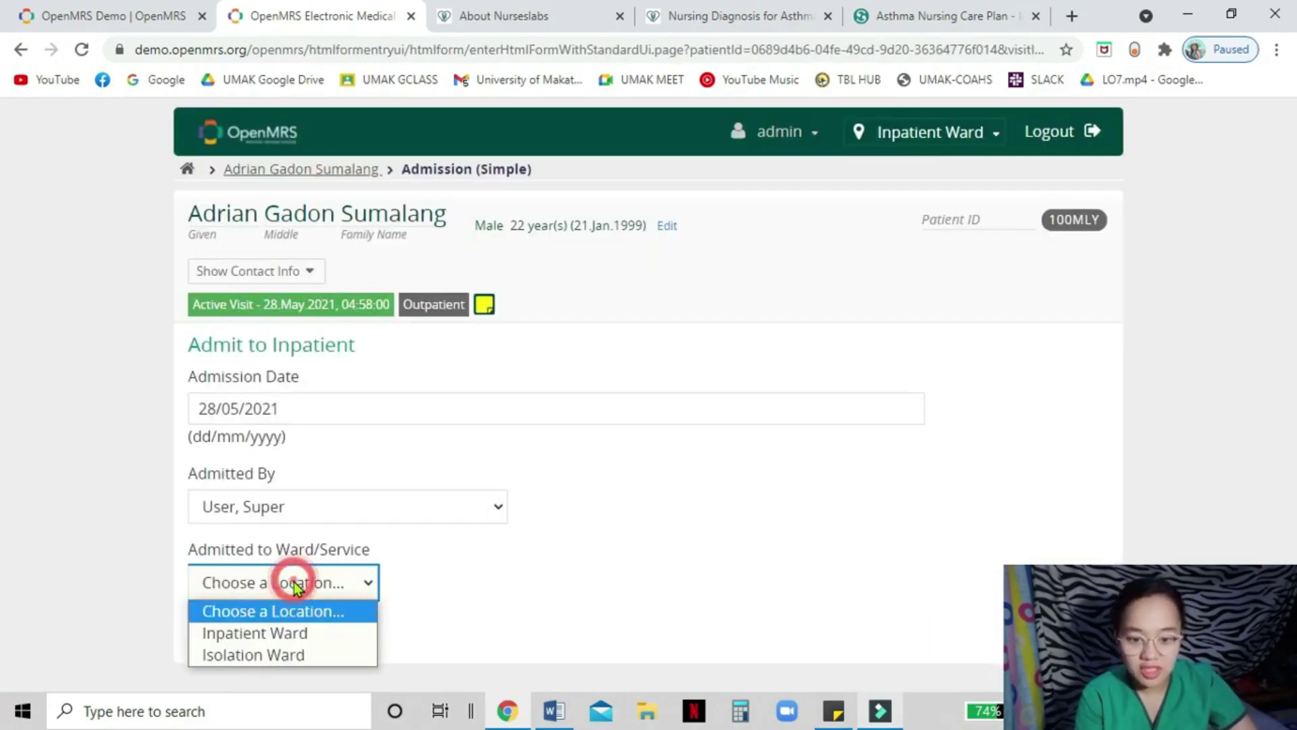
pyautogui.click(296, 635)
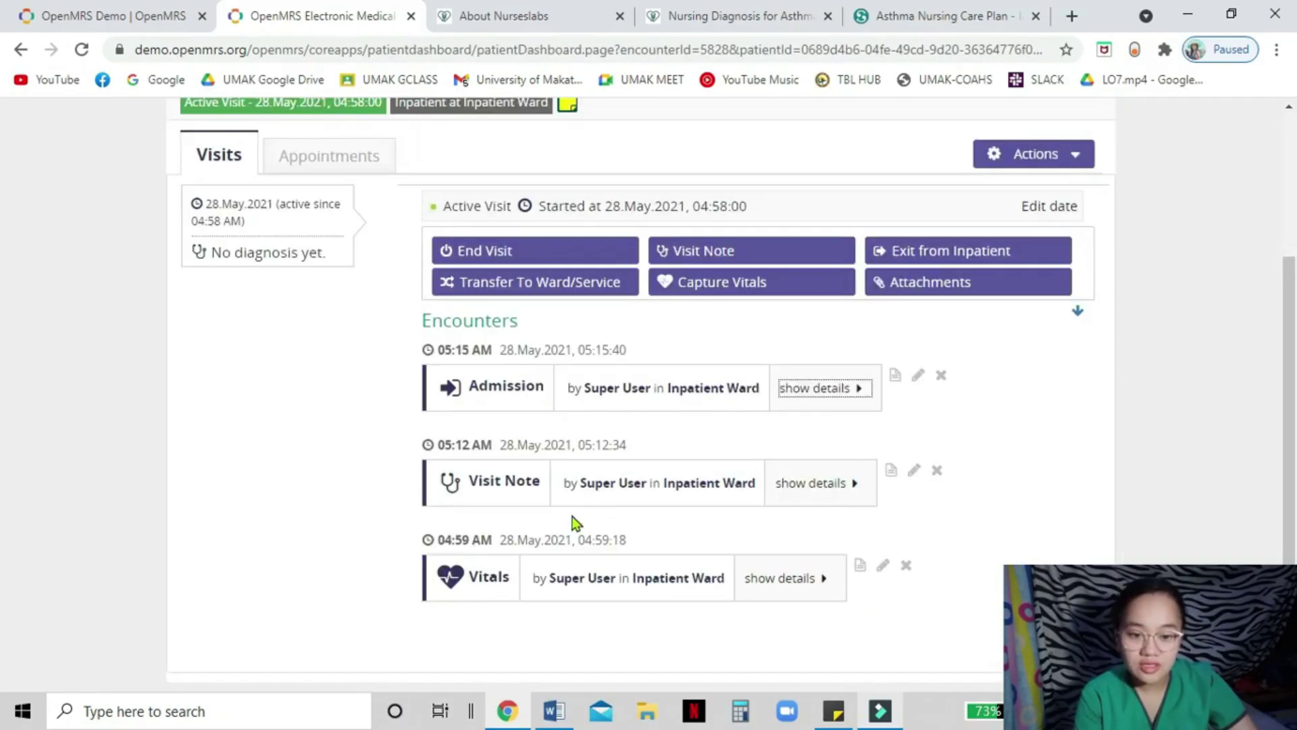
# - Review the visit's recorded vitals and full asthma visit note, then open the patient's dashboard
pyautogui.click(830, 494)
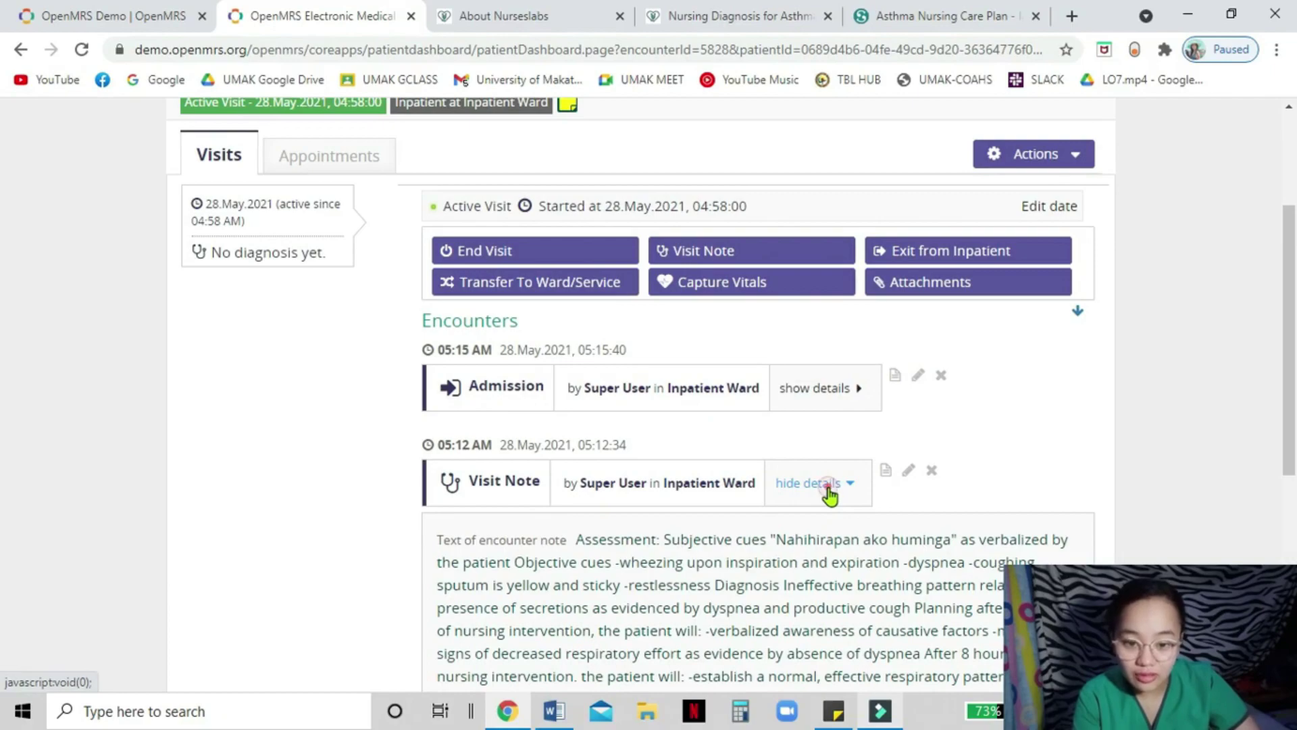
pyautogui.click(830, 495)
pyautogui.click(789, 578)
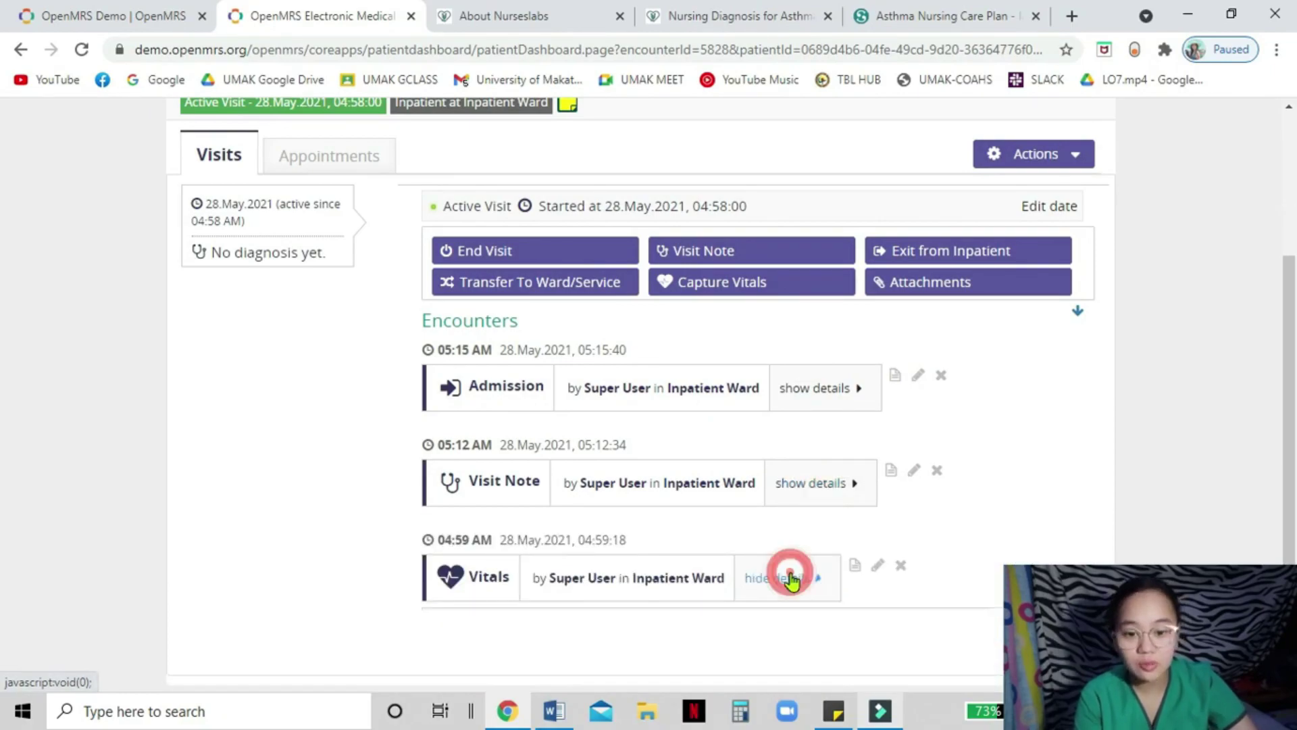
pyautogui.scroll(-4, 791, 579)
pyautogui.click(819, 220)
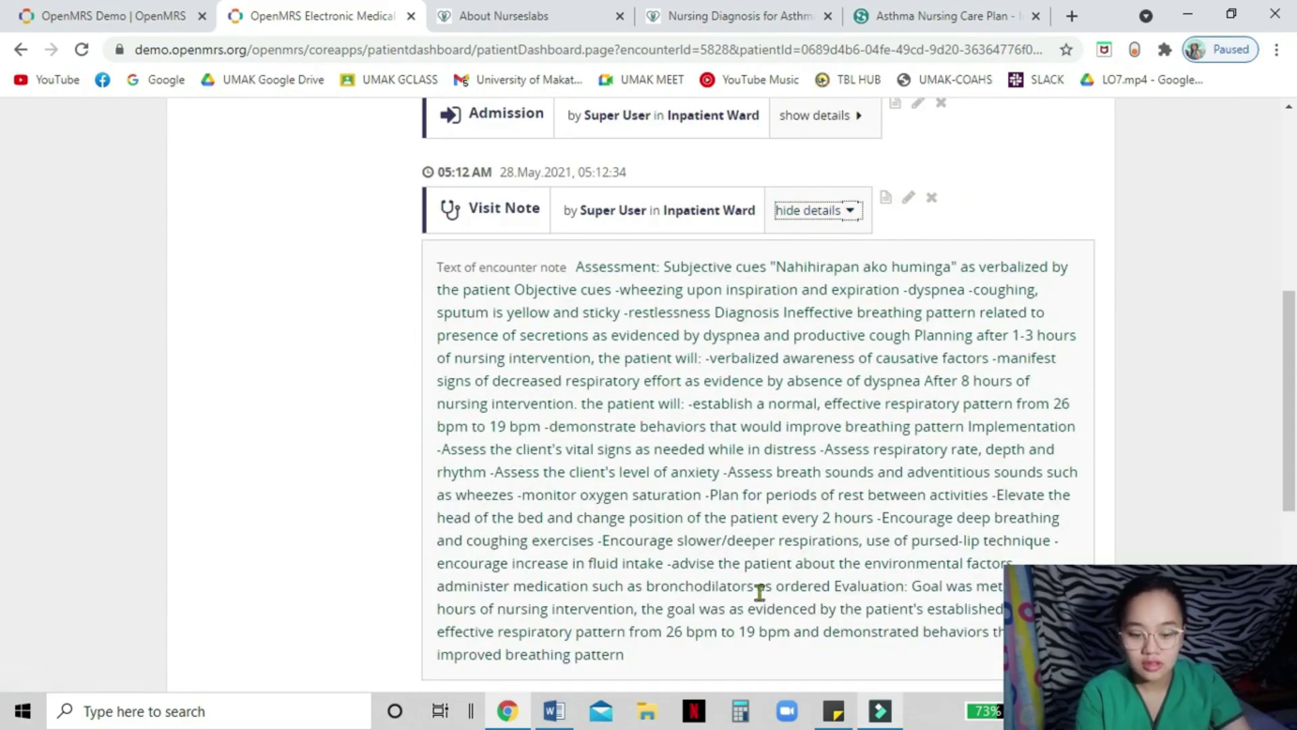
pyautogui.scroll(5, 759, 591)
pyautogui.scroll(2, 752, 487)
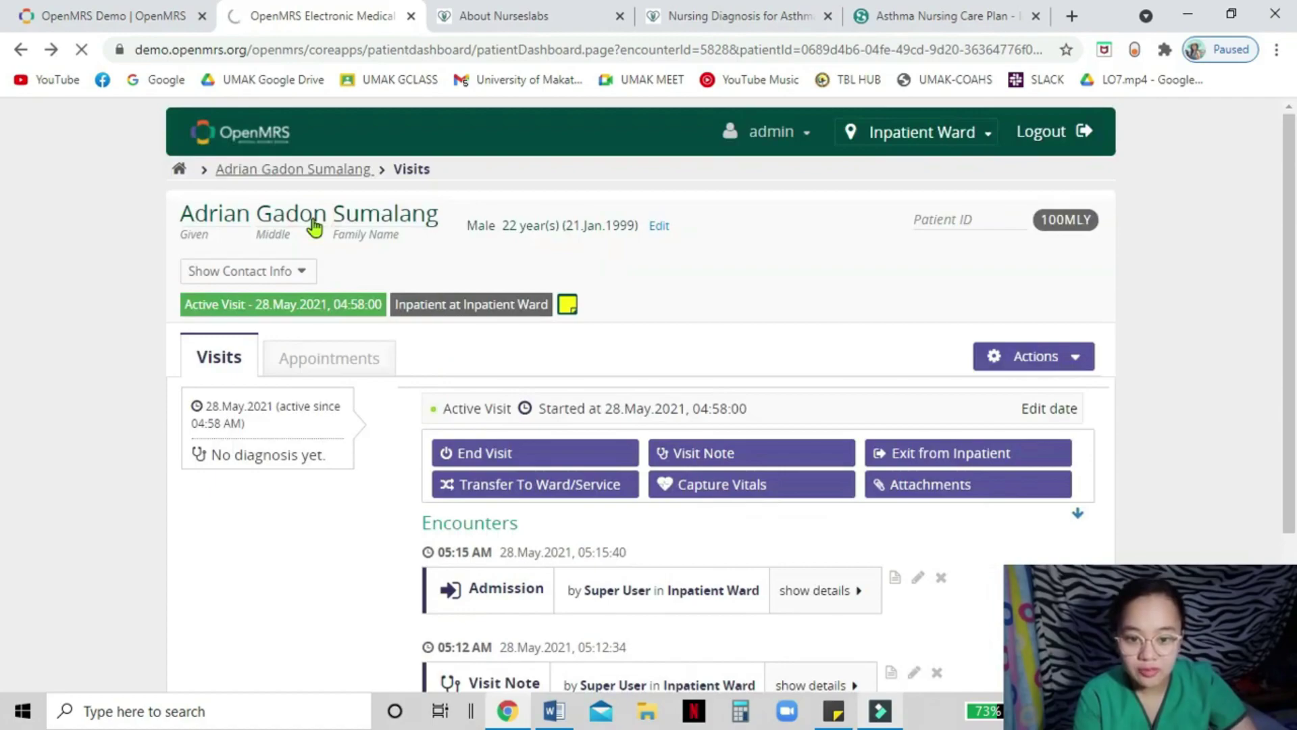
pyautogui.click(314, 228)
pyautogui.scroll(-5, 471, 377)
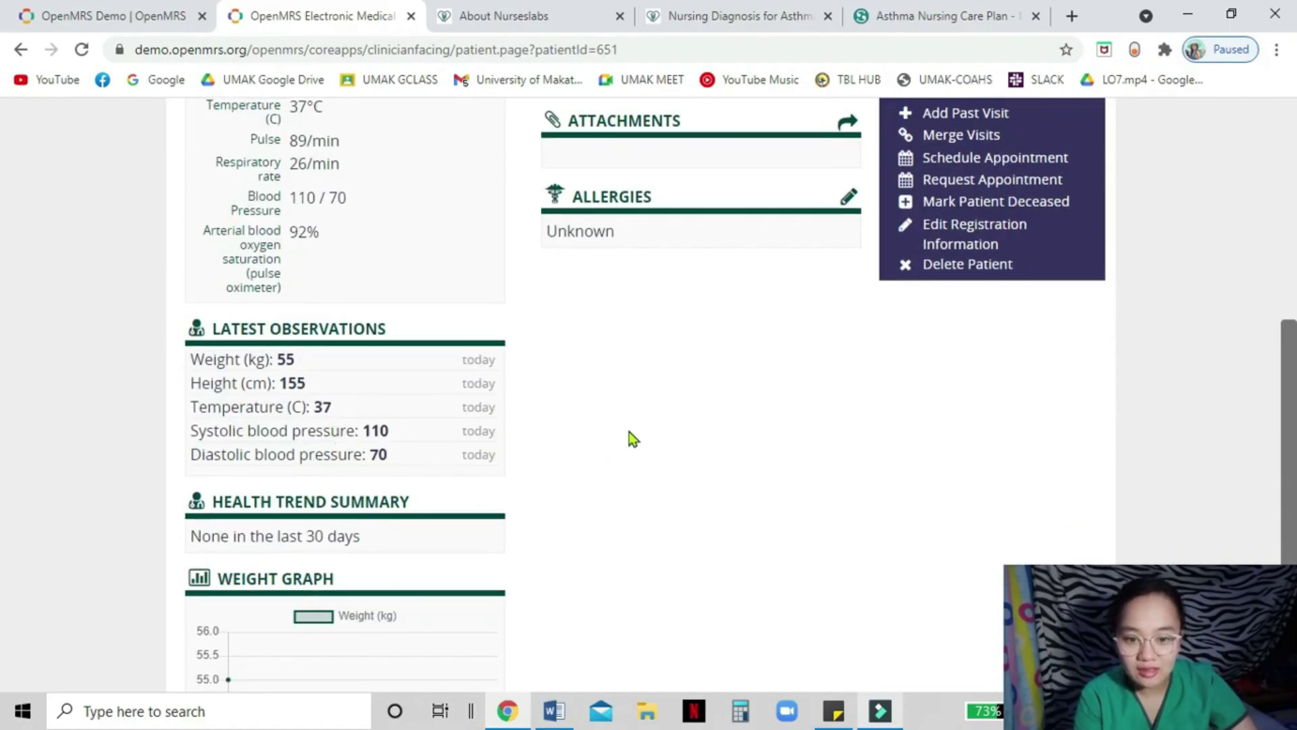
# - Add an Eggs food allergy with Itching reaction and Mild severity, then return to the dashboard
pyautogui.click(848, 197)
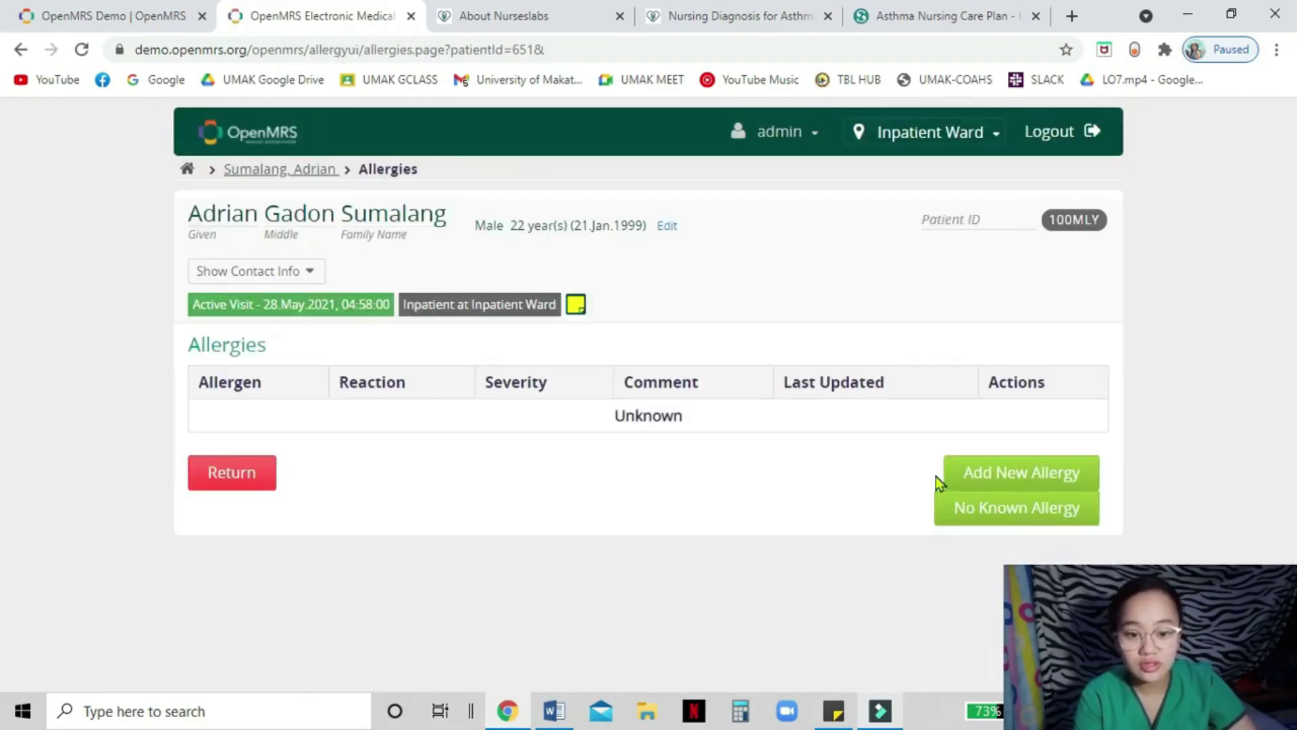
pyautogui.click(994, 468)
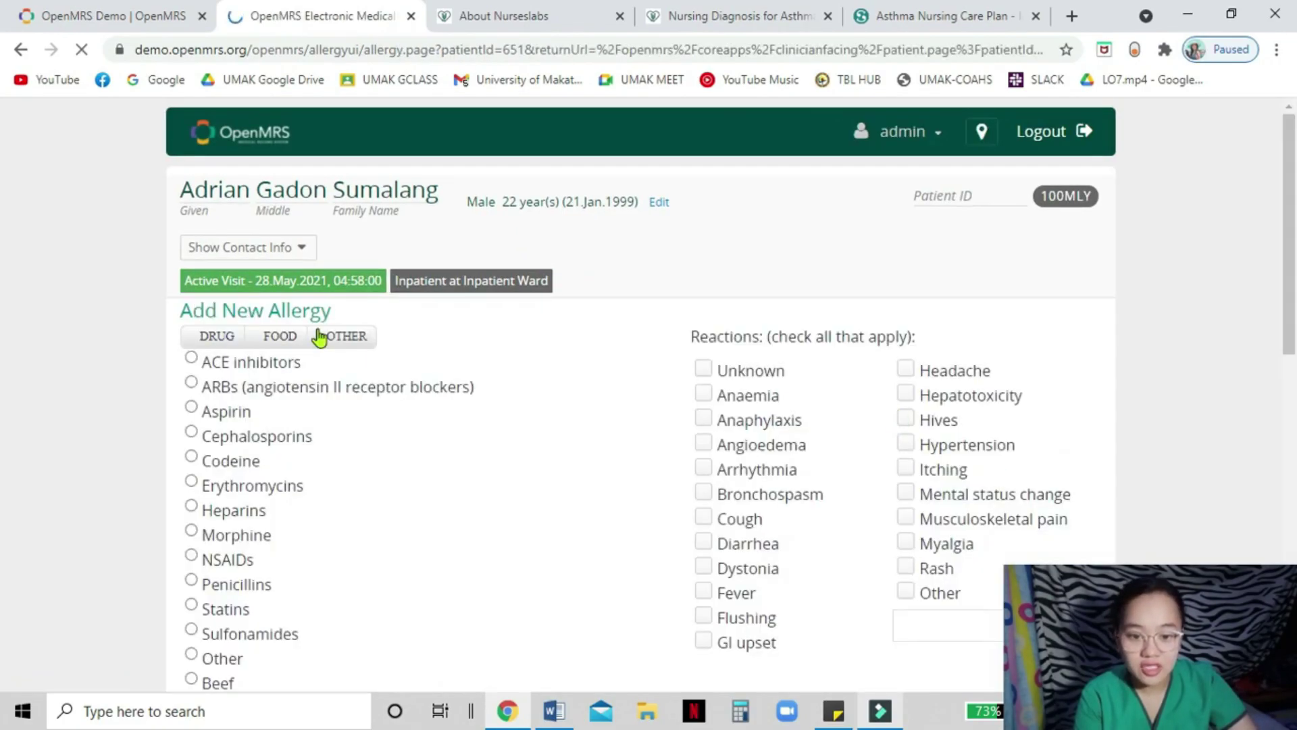
pyautogui.click(279, 359)
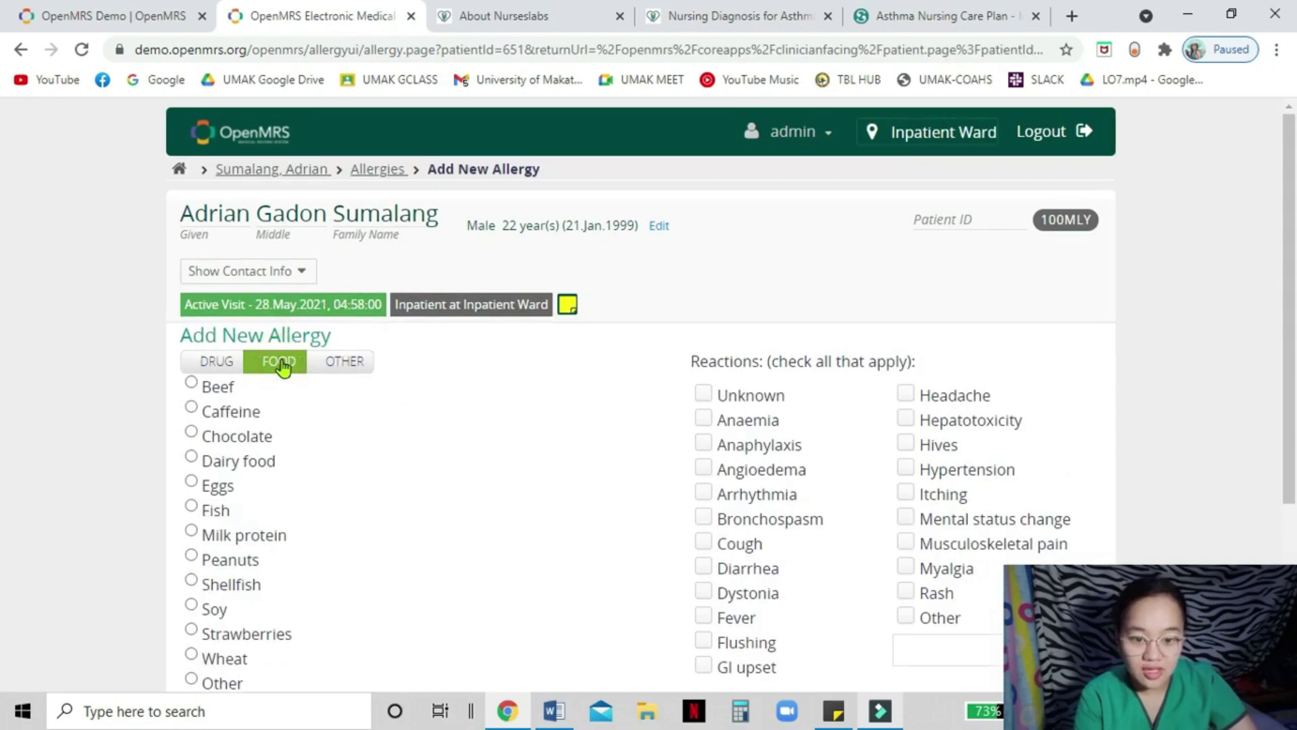
pyautogui.click(191, 482)
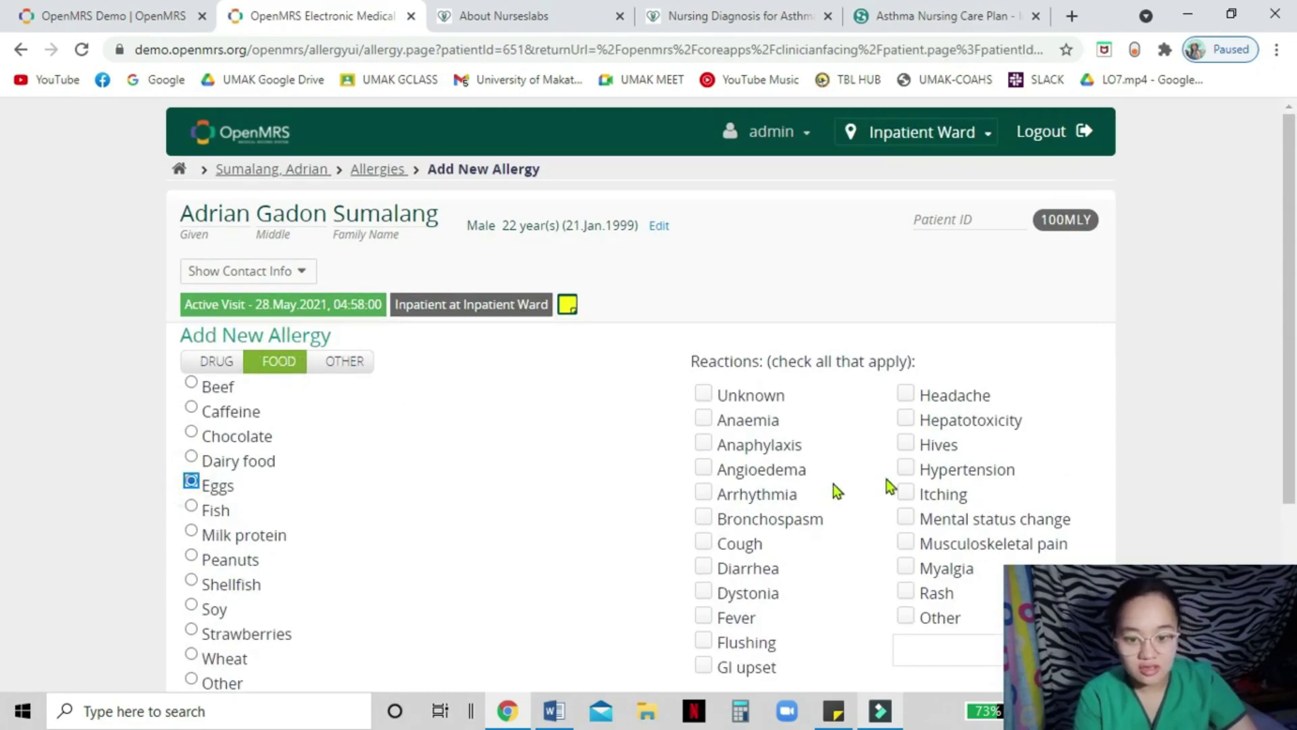
pyautogui.scroll(-3, 902, 492)
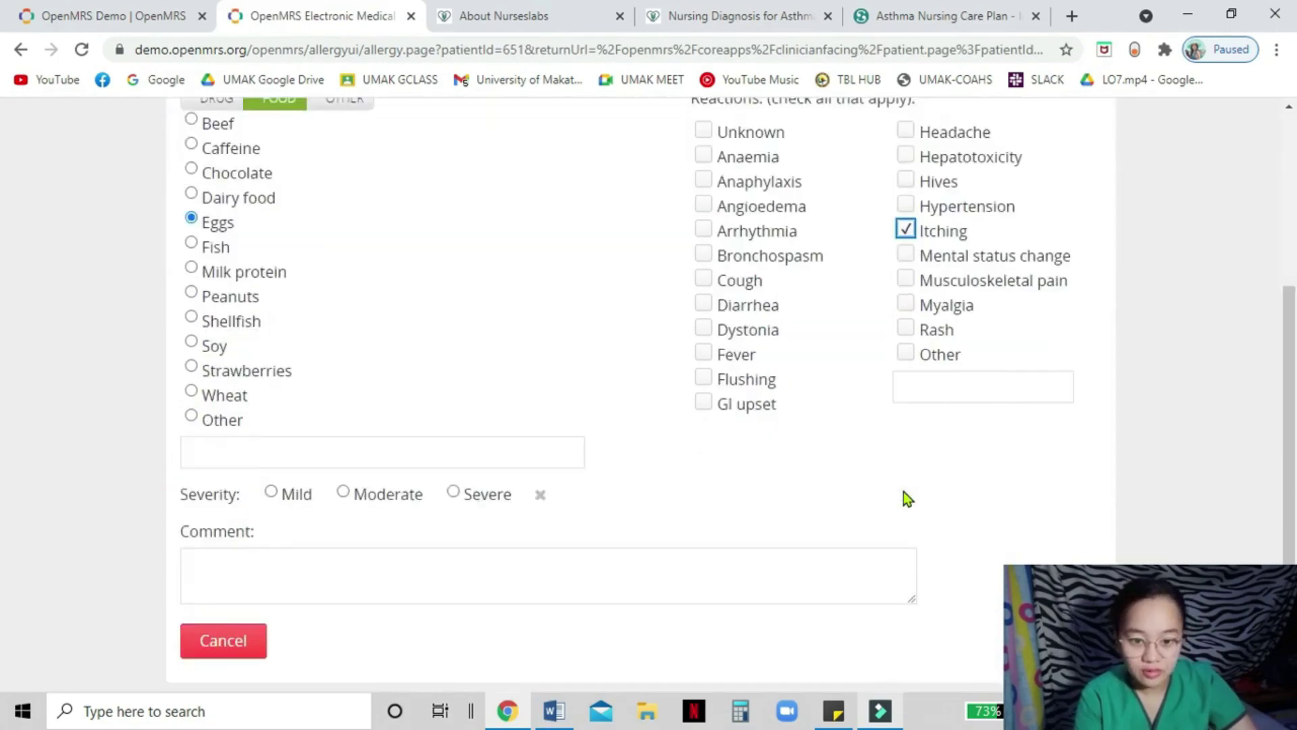
pyautogui.click(271, 493)
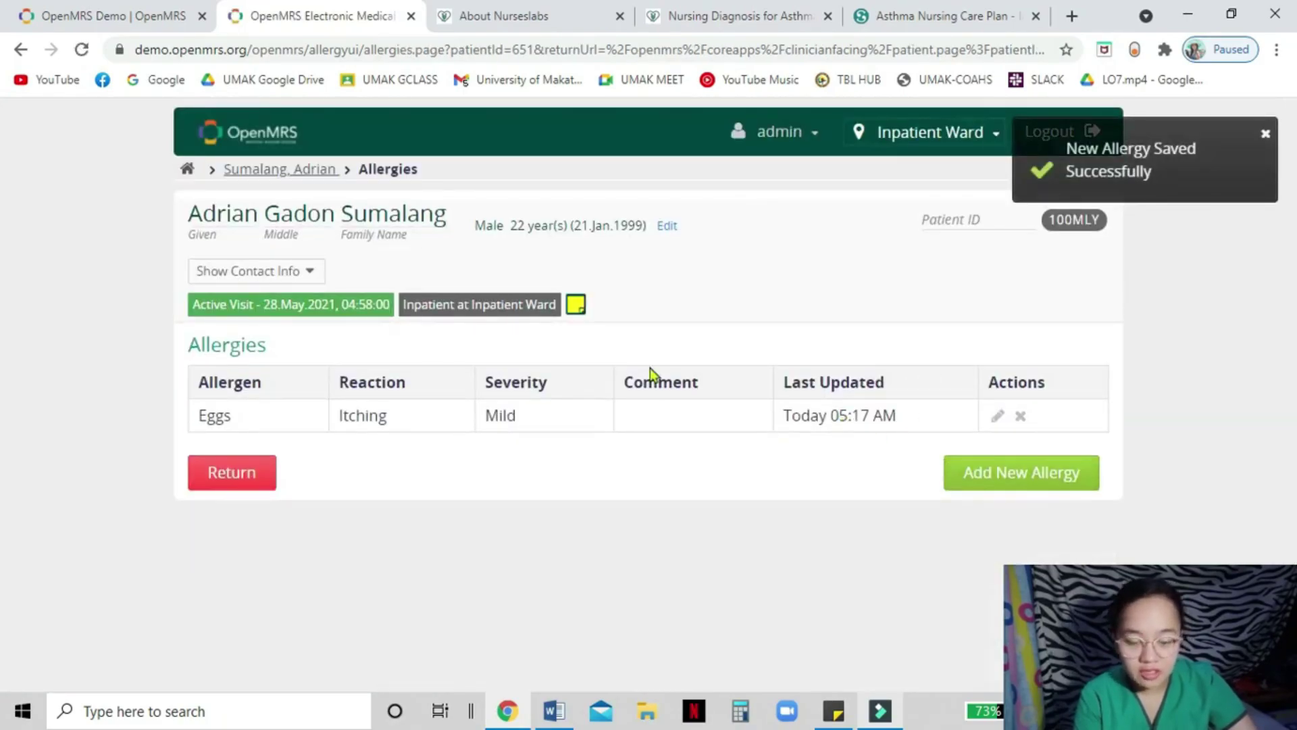
pyautogui.click(282, 212)
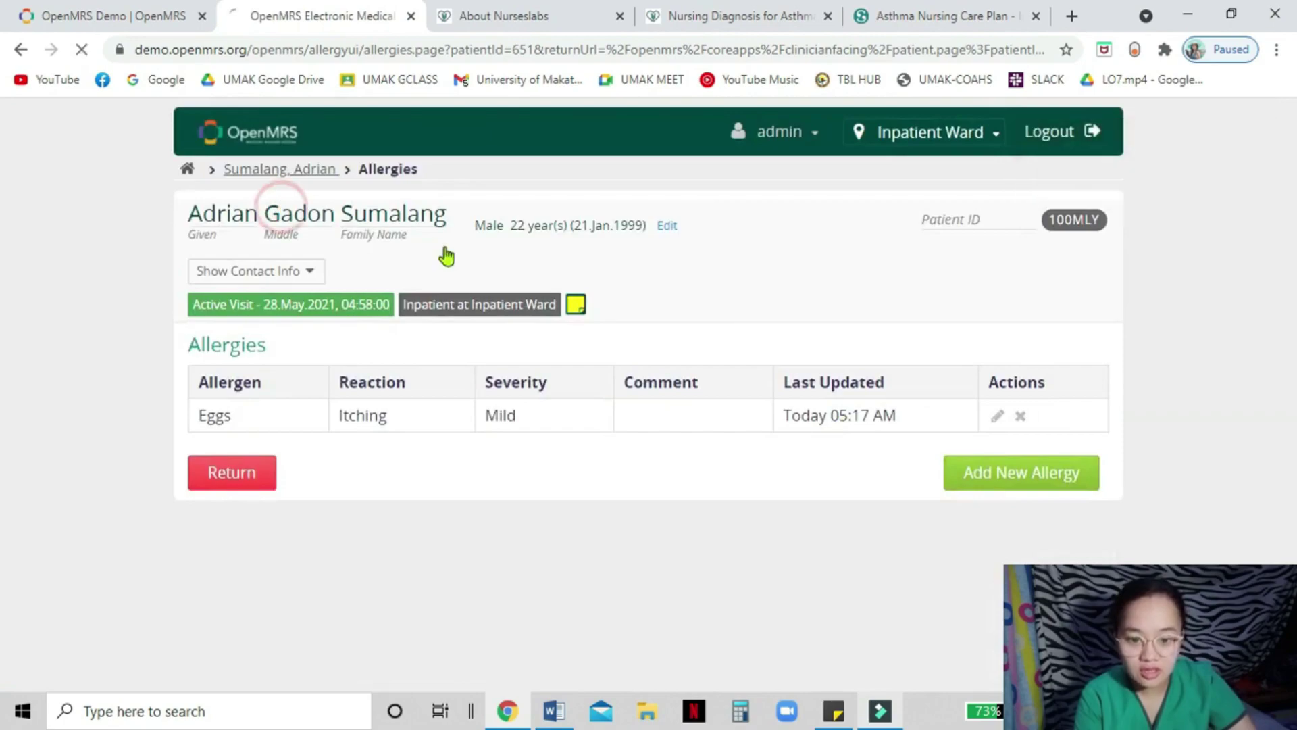
pyautogui.scroll(-4, 699, 371)
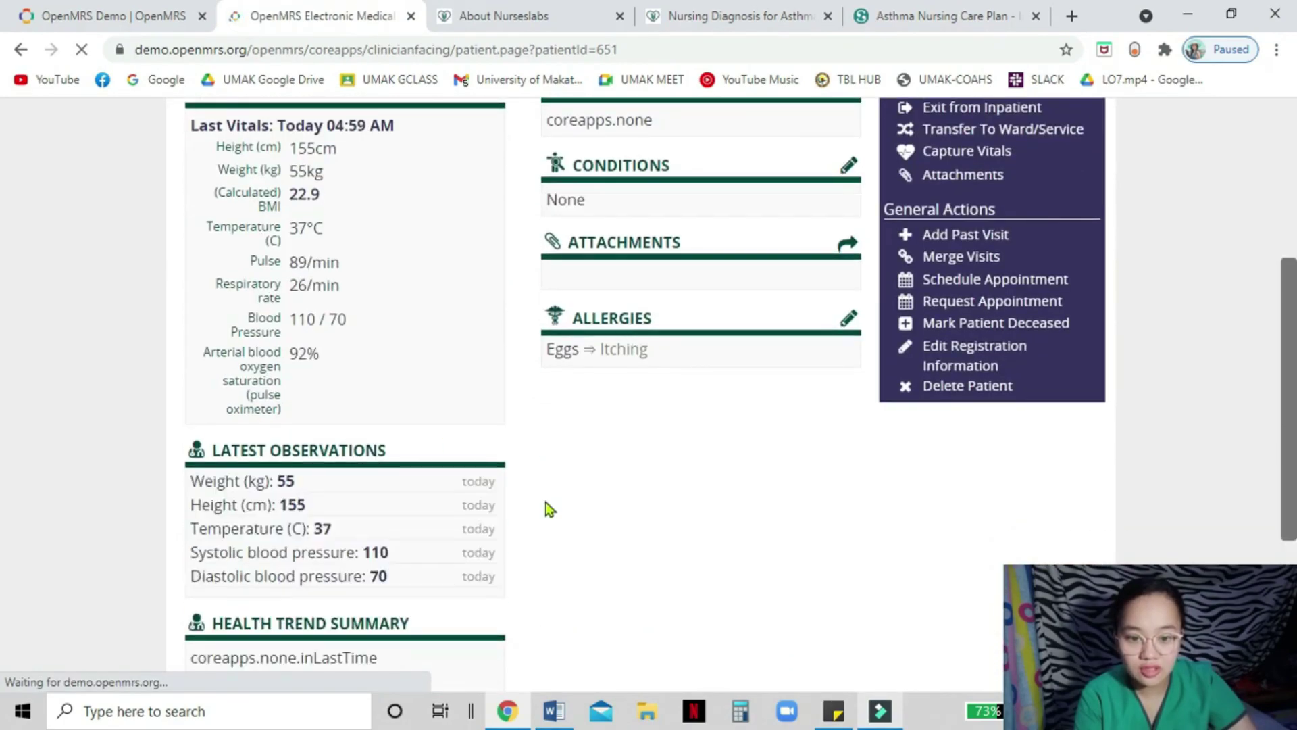
pyautogui.scroll(5, 762, 432)
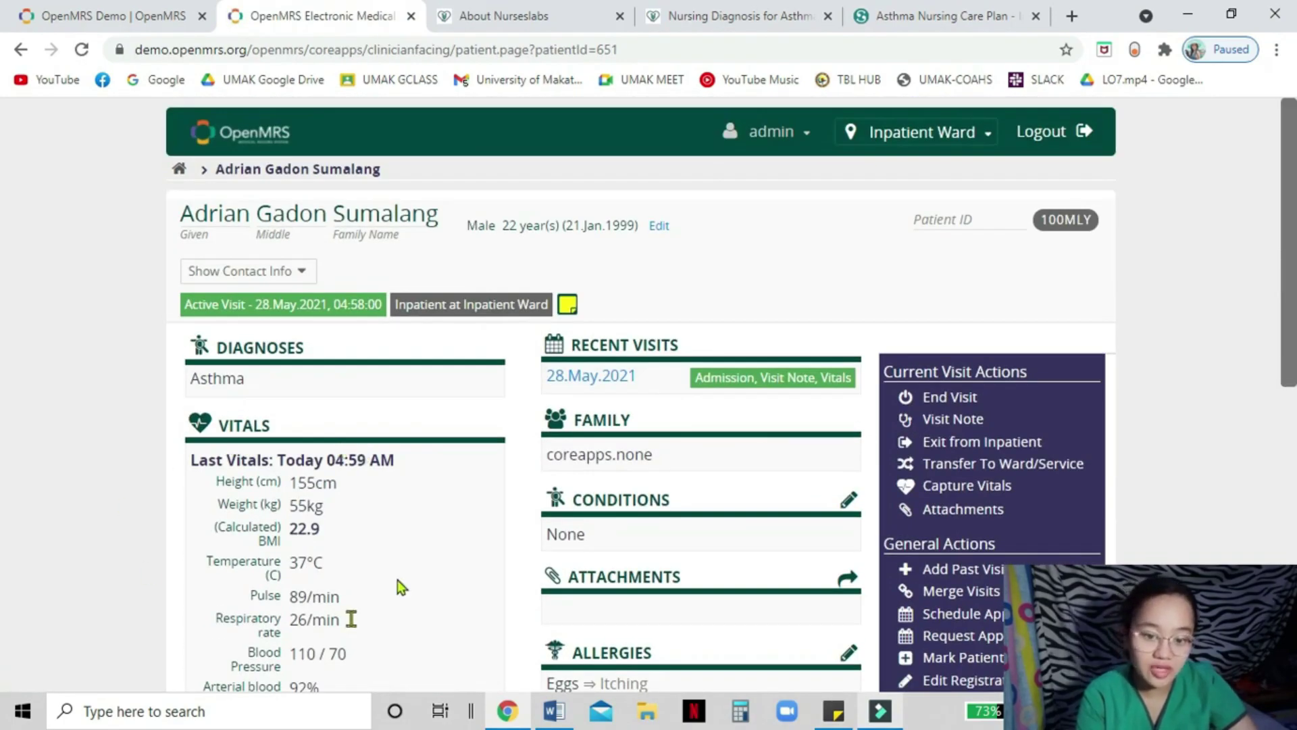
pyautogui.scroll(-4, 316, 342)
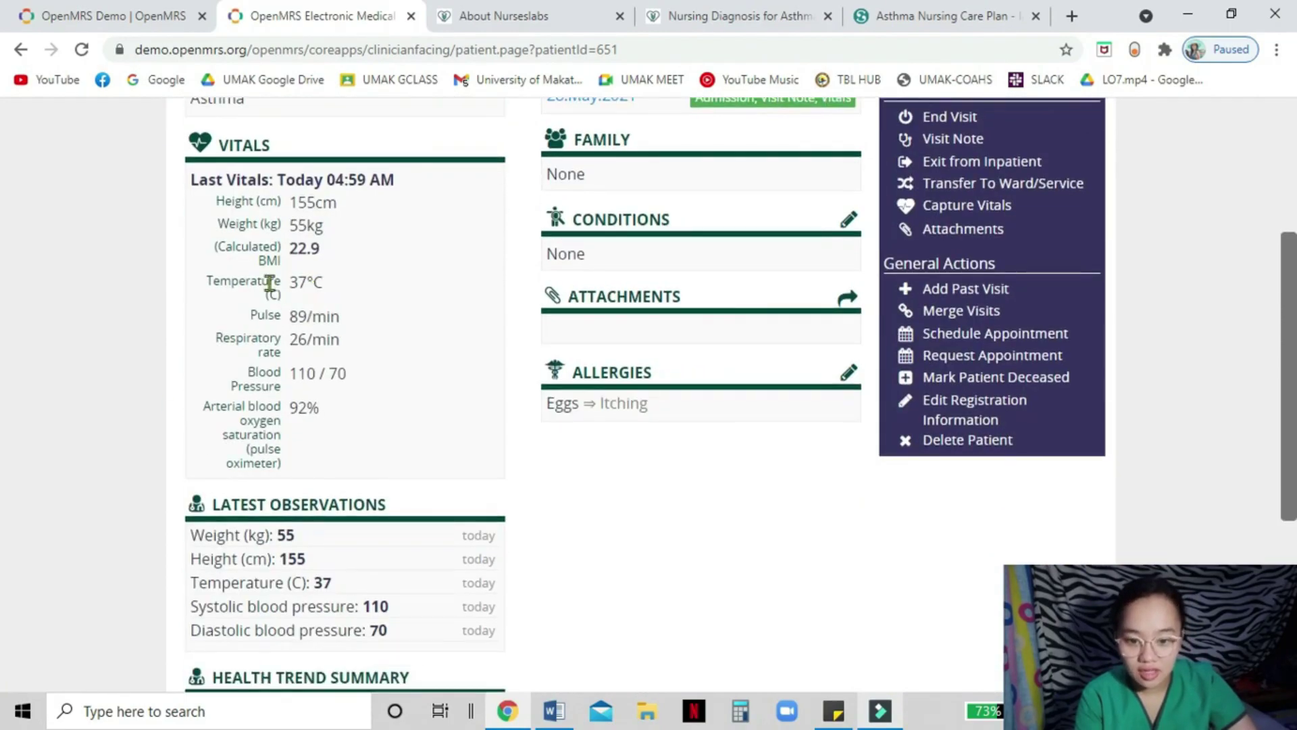
pyautogui.scroll(-1, 185, 240)
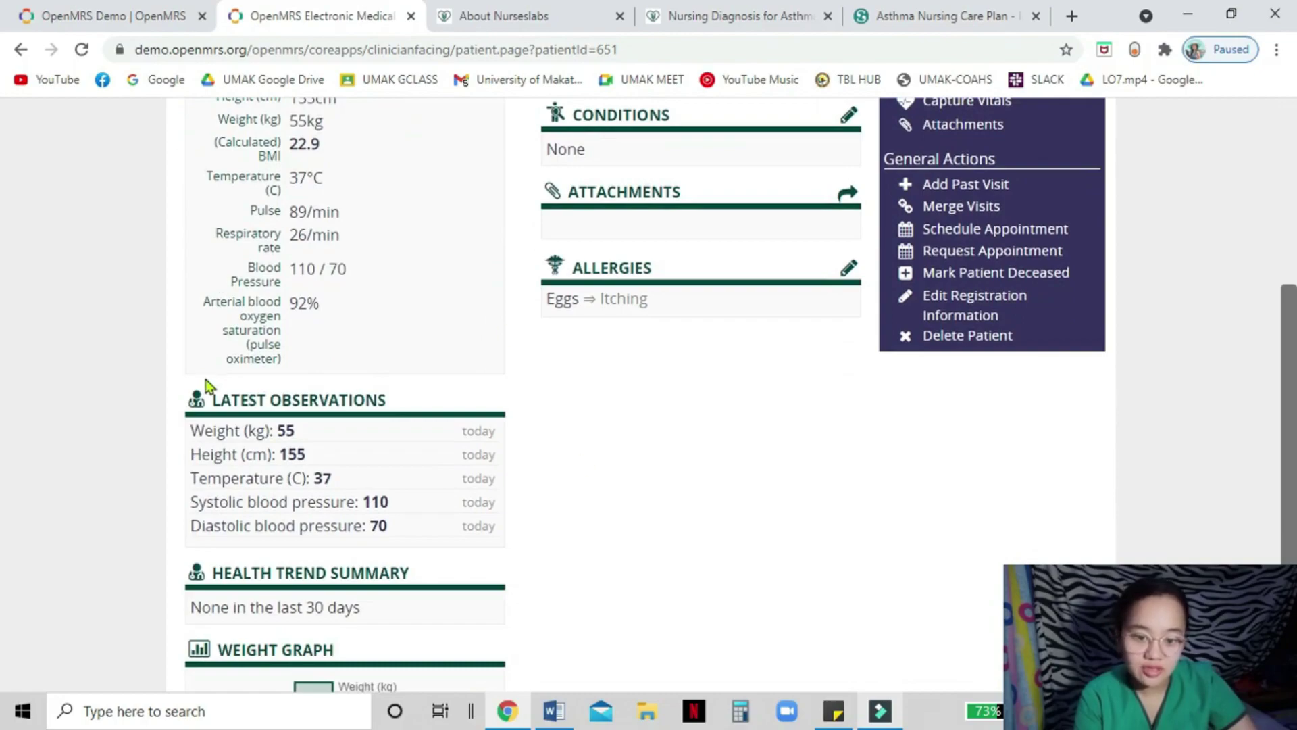
pyautogui.scroll(-3, 257, 504)
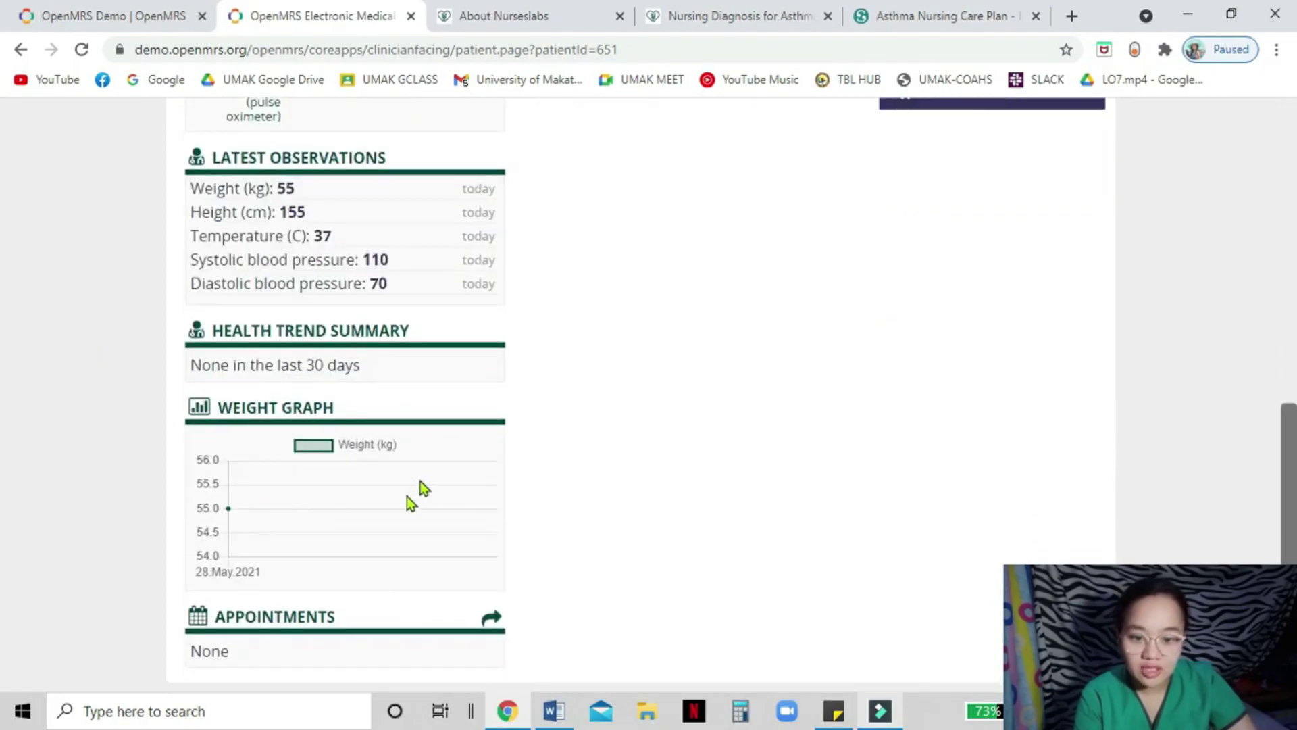
pyautogui.scroll(4, 374, 603)
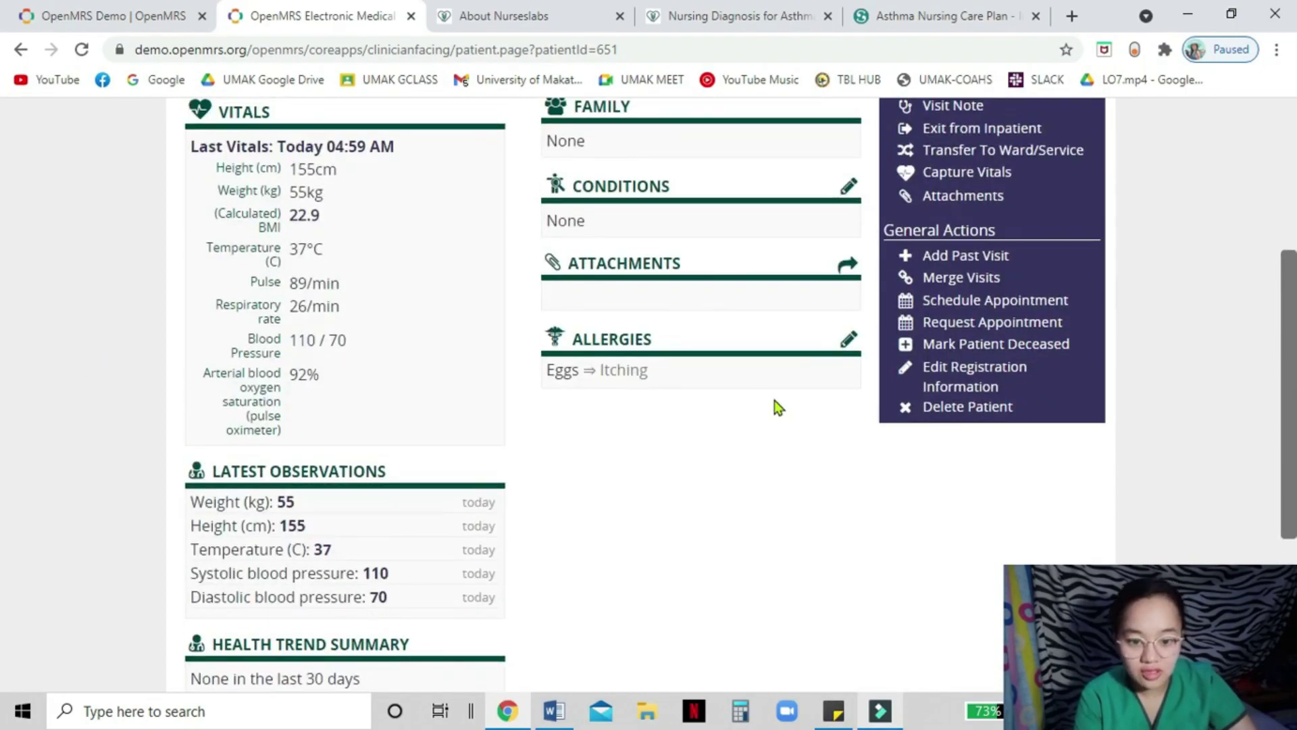
pyautogui.scroll(5, 889, 480)
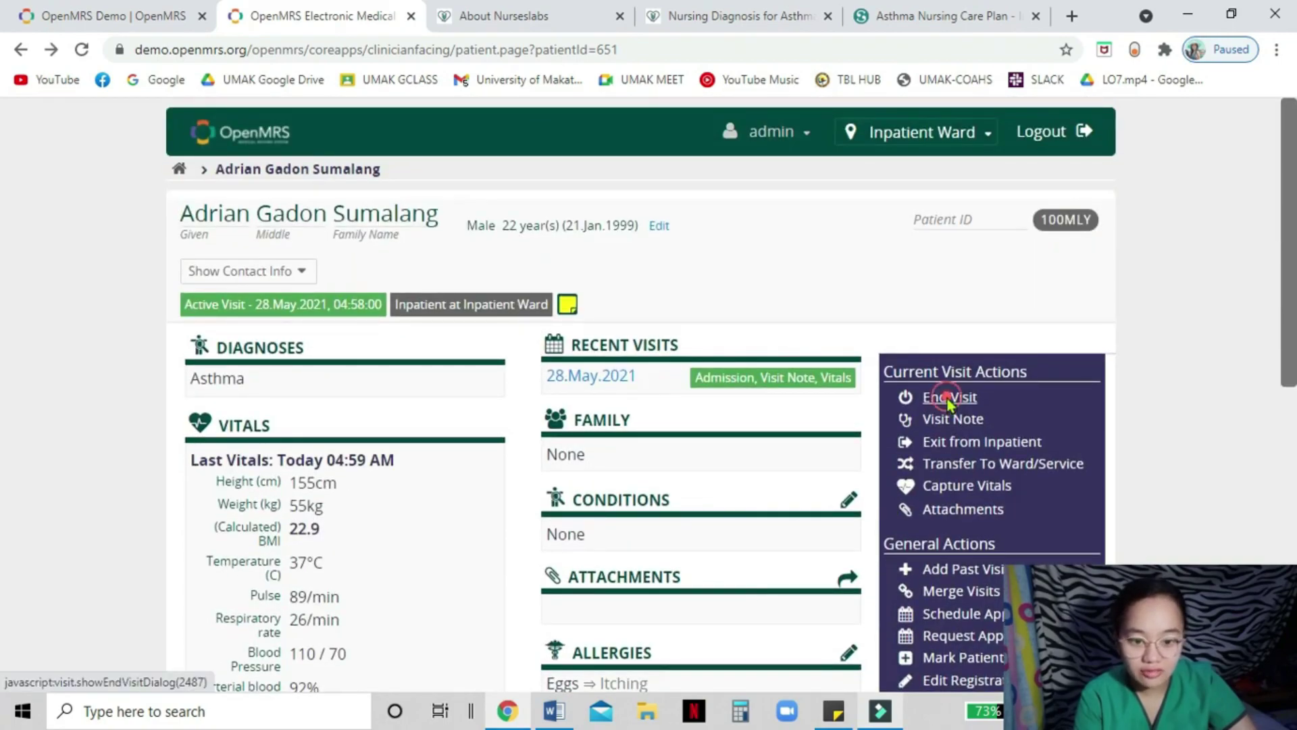
# - End the active visit, then search Find Patient Record by the patient's first name
pyautogui.click(949, 399)
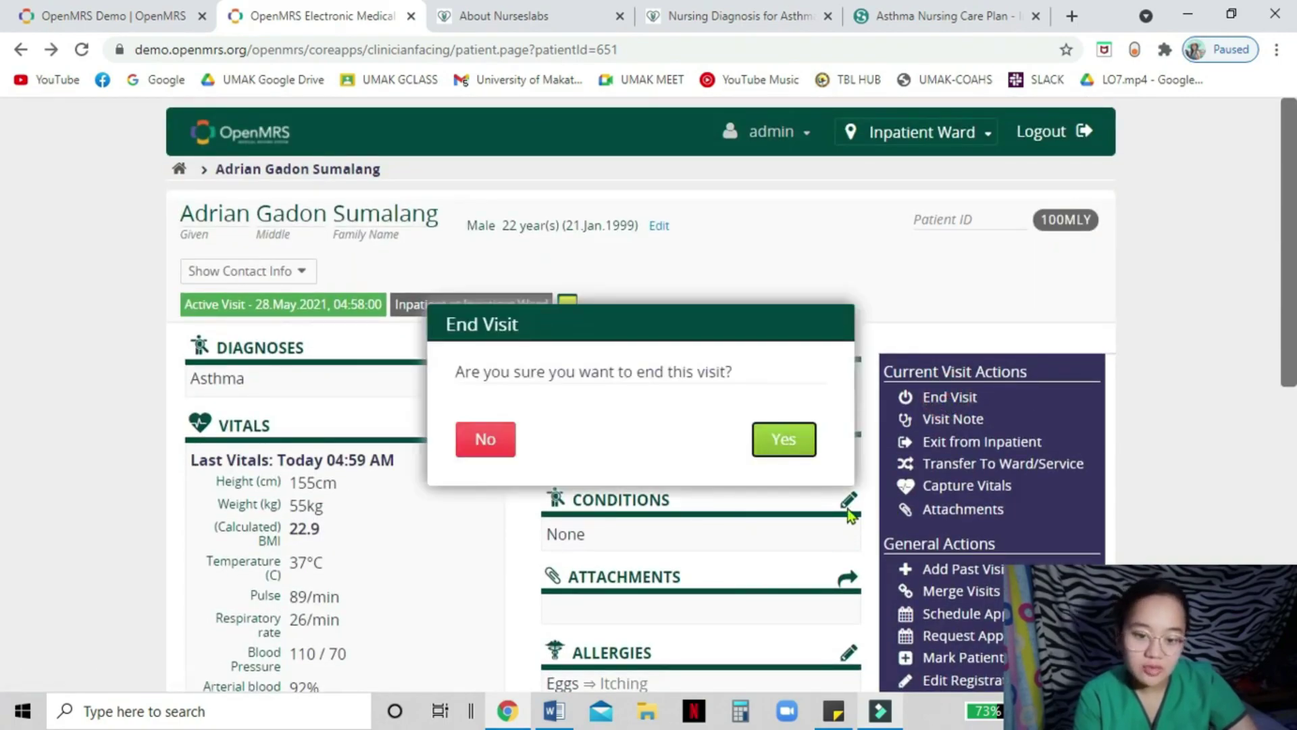
pyautogui.click(784, 440)
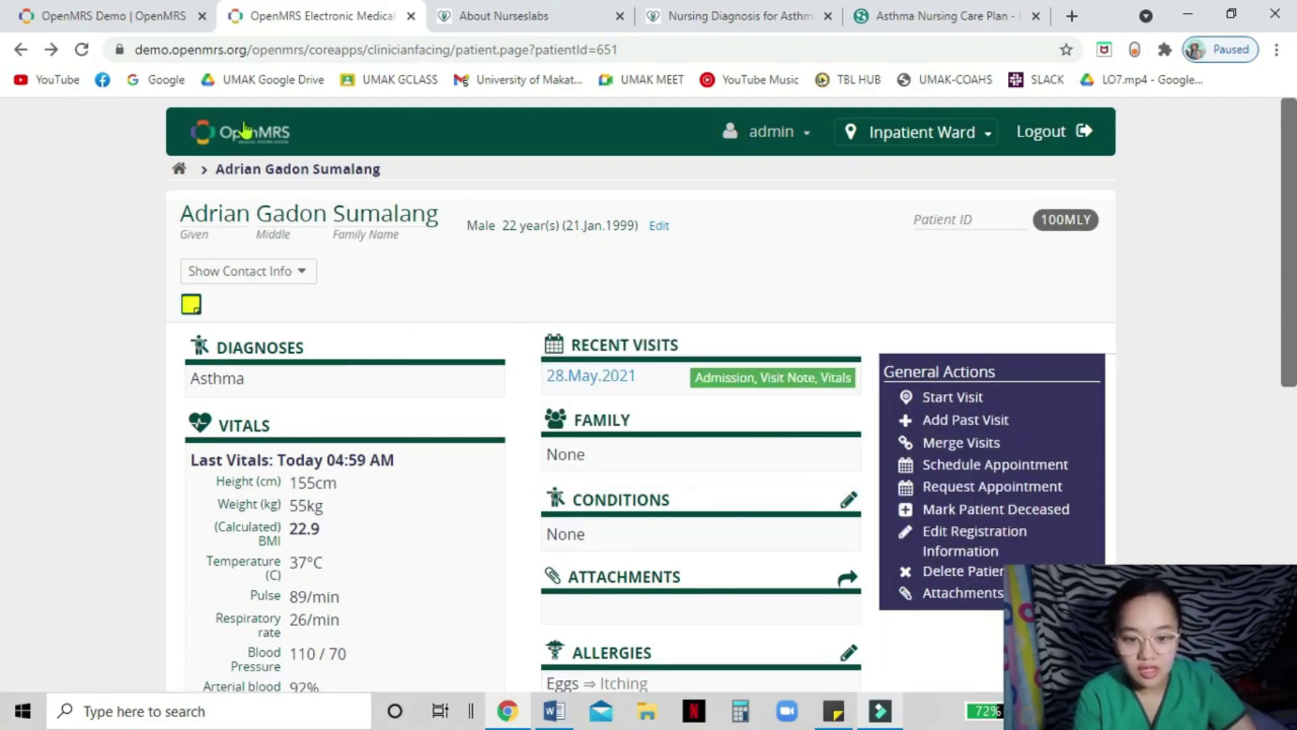
pyautogui.click(181, 172)
pyautogui.click(310, 280)
pyautogui.write('adrian')
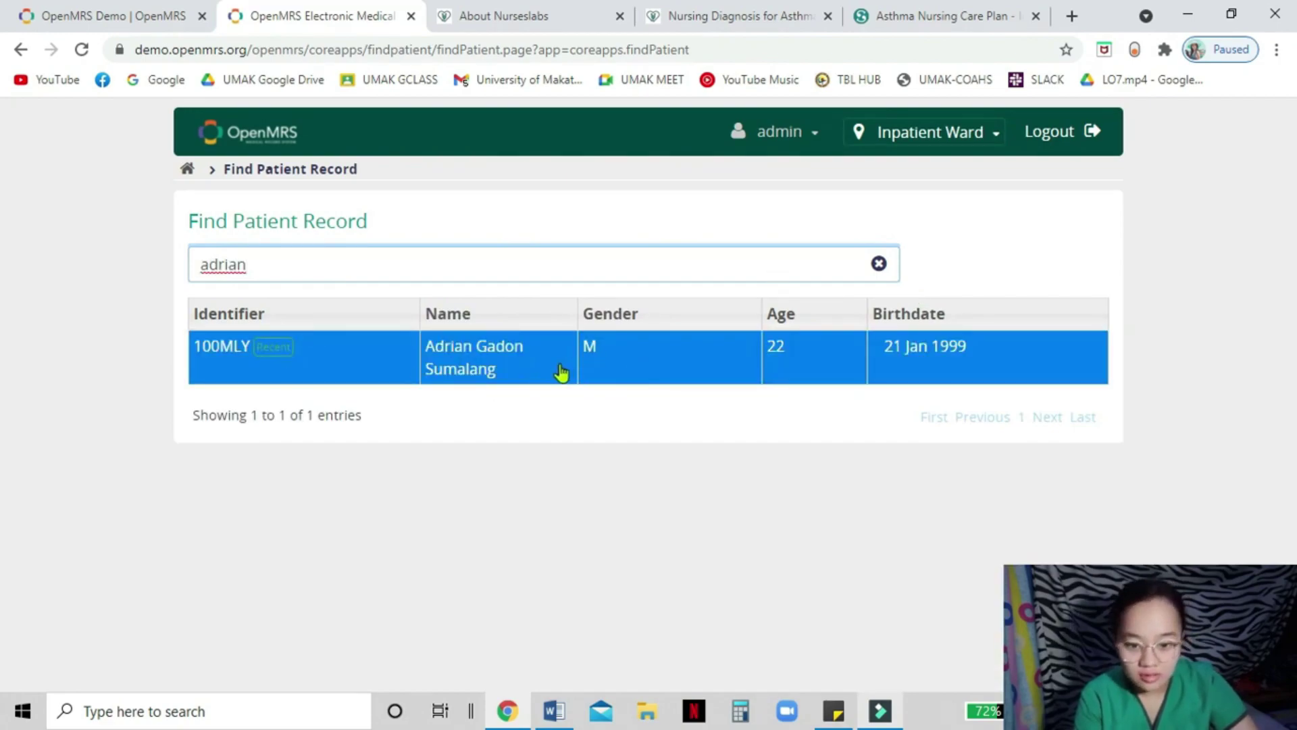
# - Reopen the patient's record from the search results, review the dashboard, and log out
pyautogui.click(561, 372)
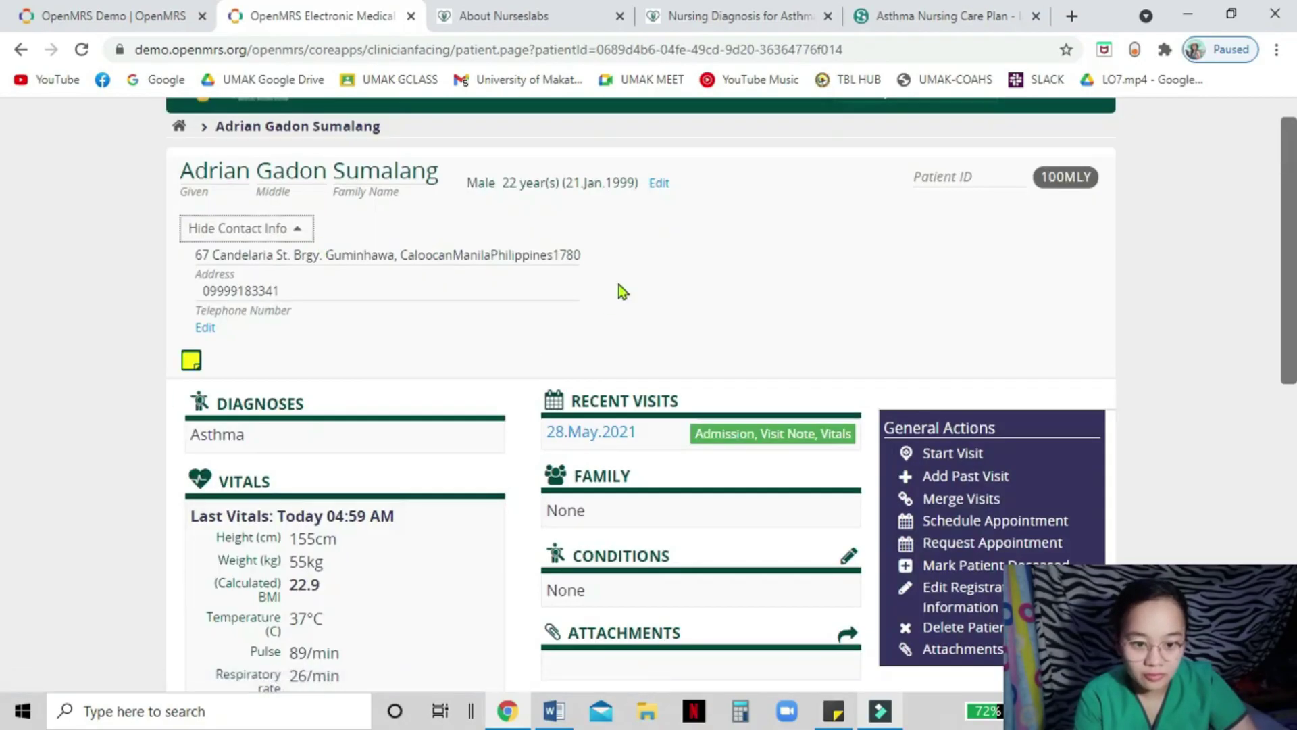
pyautogui.scroll(-5, 347, 350)
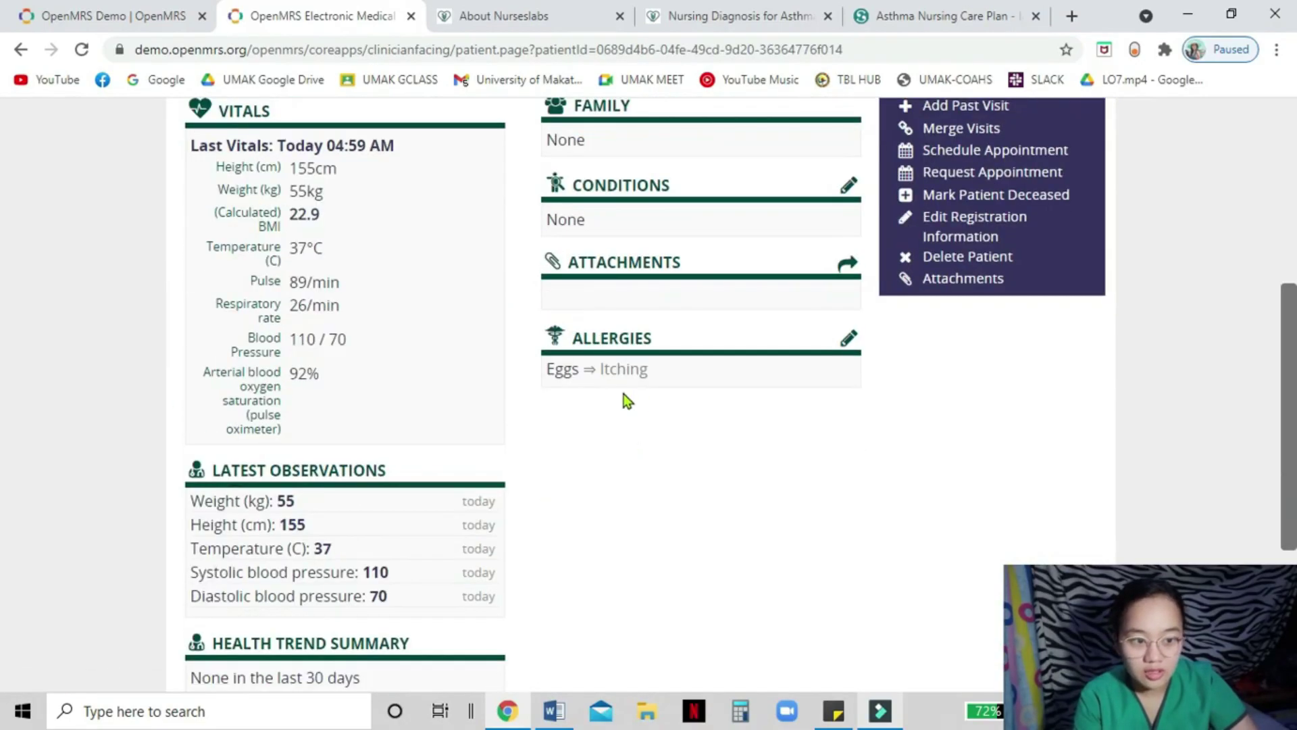
pyautogui.scroll(-3, 623, 400)
pyautogui.scroll(10, 931, 251)
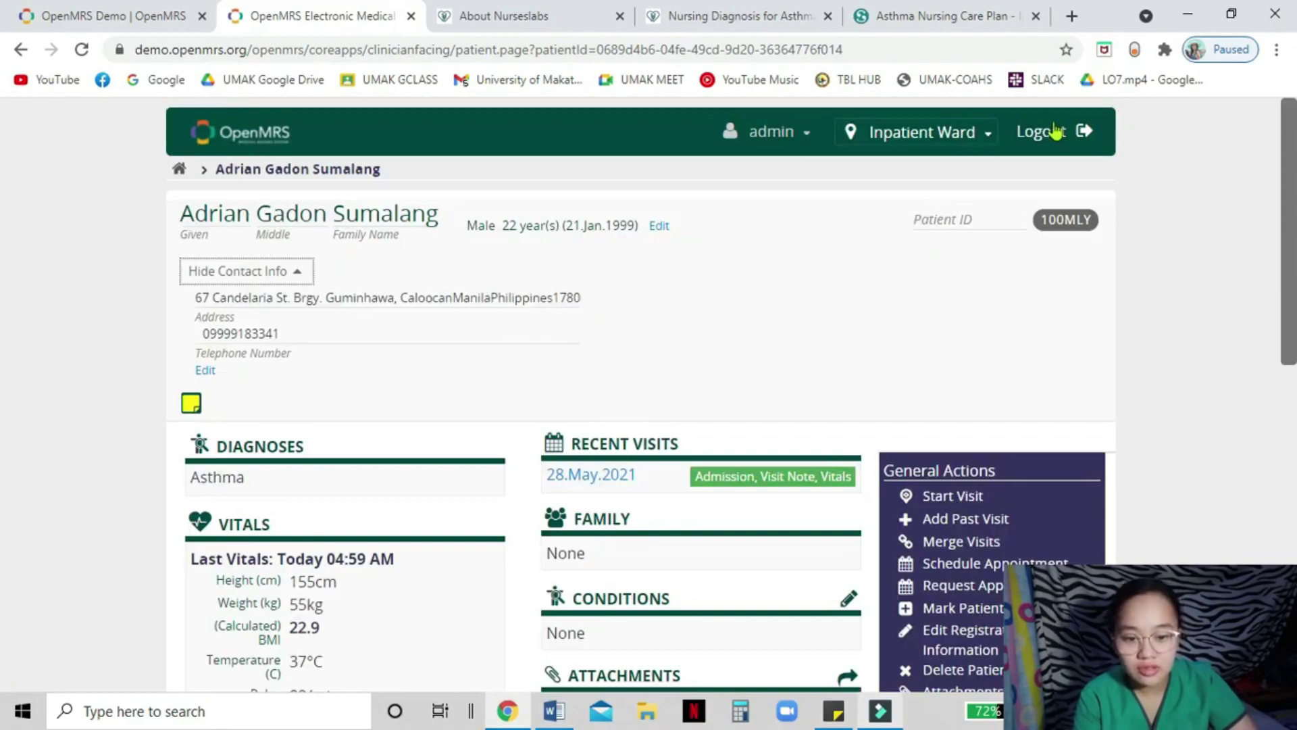
pyautogui.click(1054, 131)
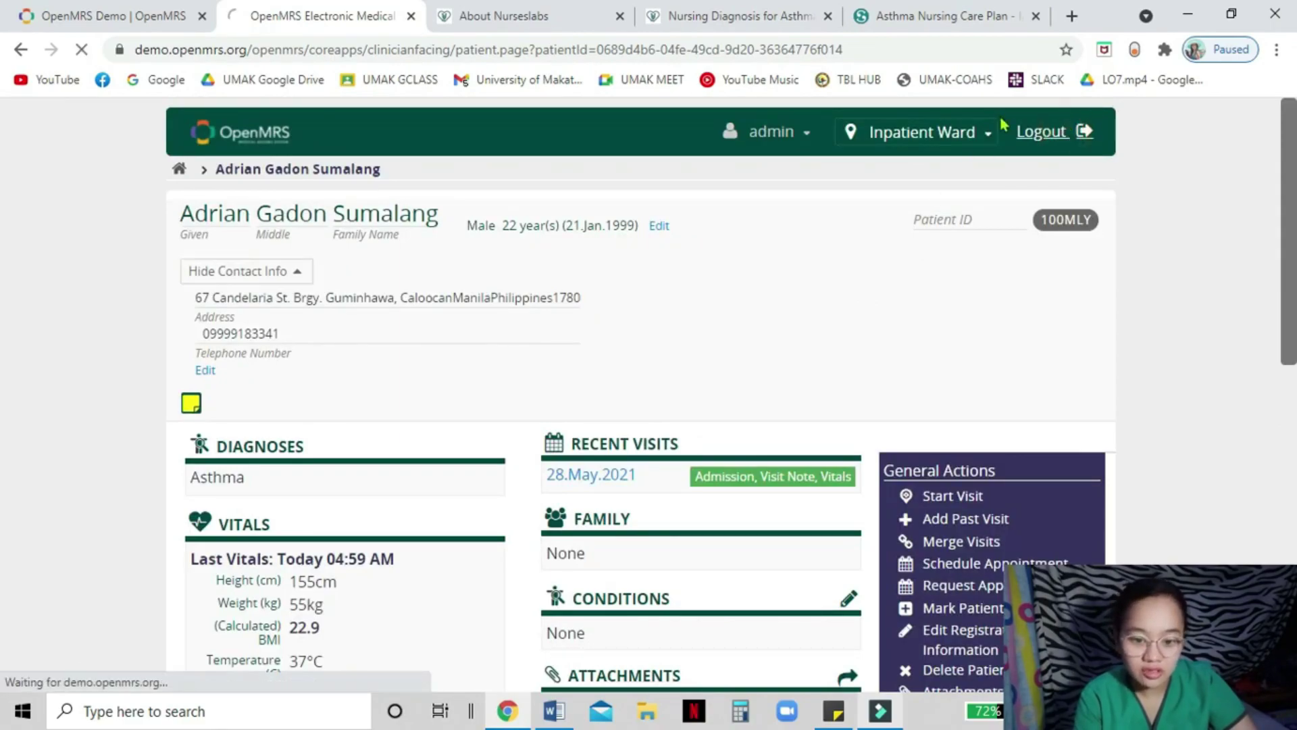